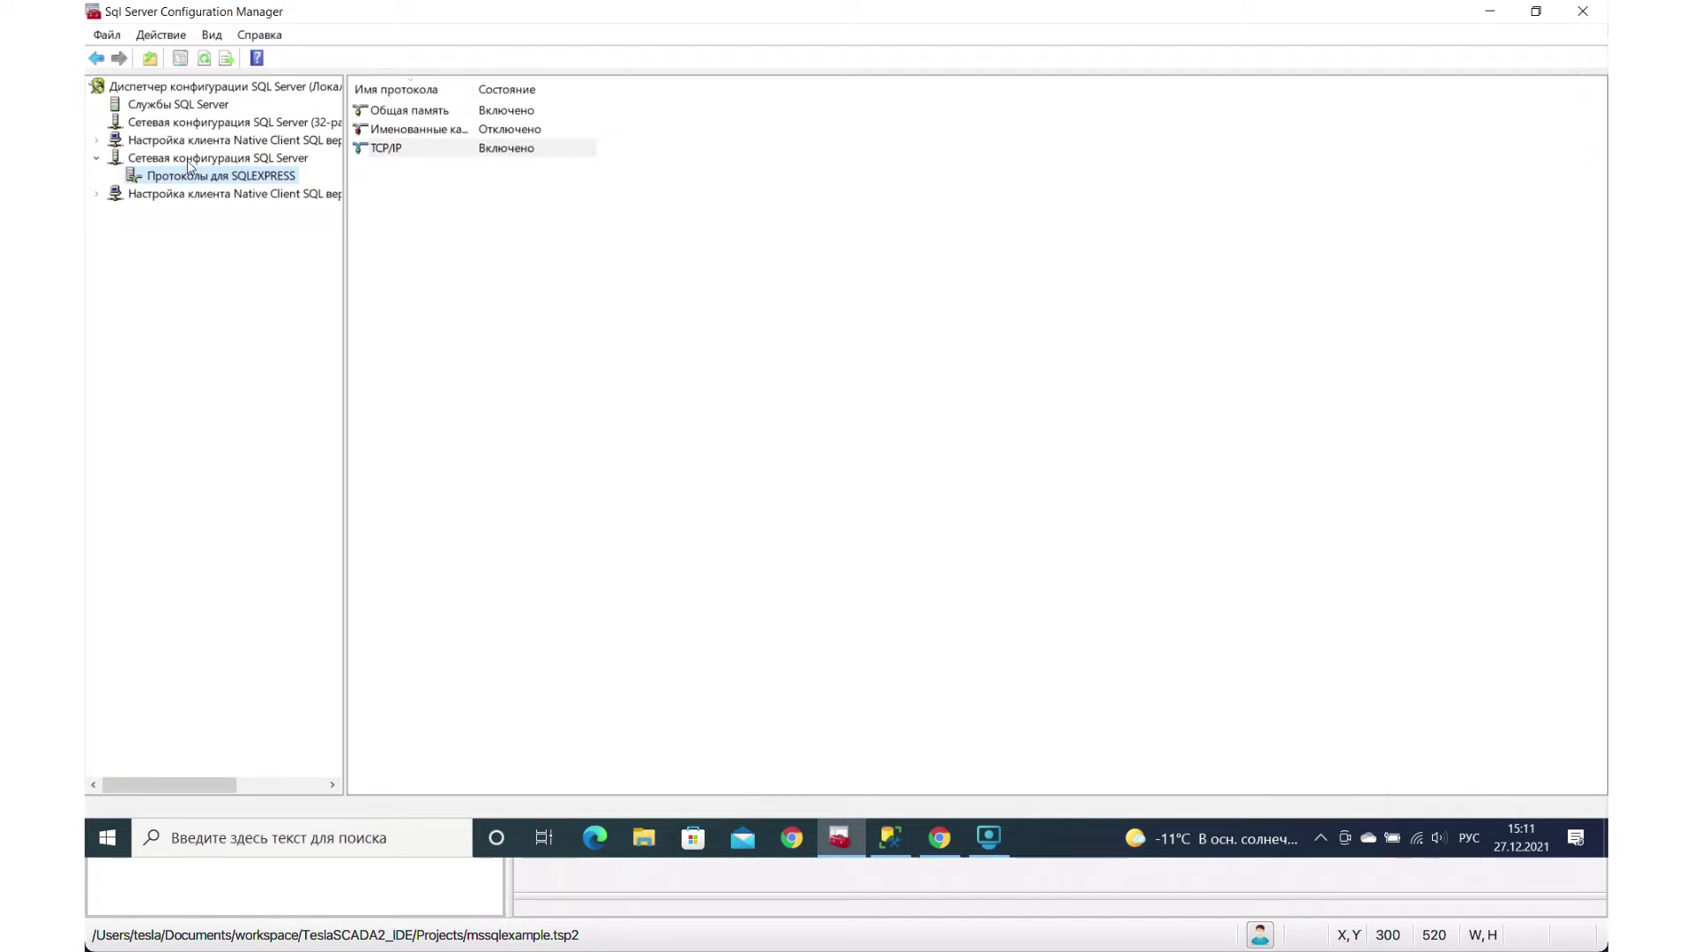
# - Open the TCP/IP protocol properties for SQLEXPRESS and check the Enabled and Listen All (Прослушивать все) settings
pyautogui.click(189, 161)
pyautogui.click(192, 174)
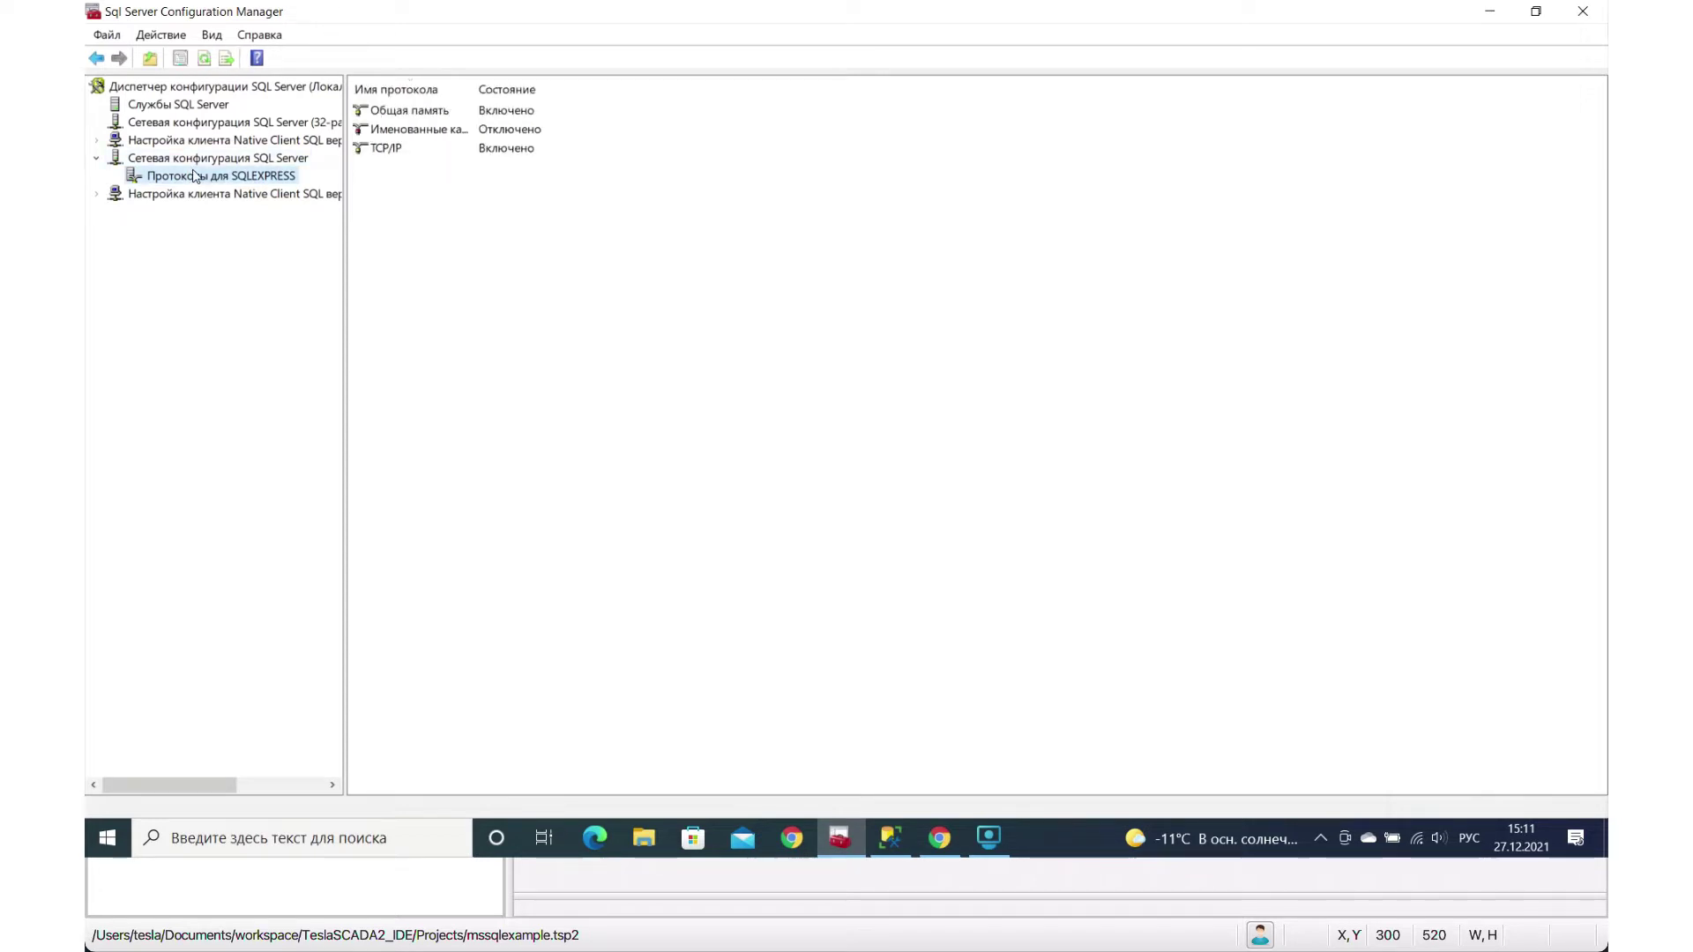
pyautogui.click(486, 149)
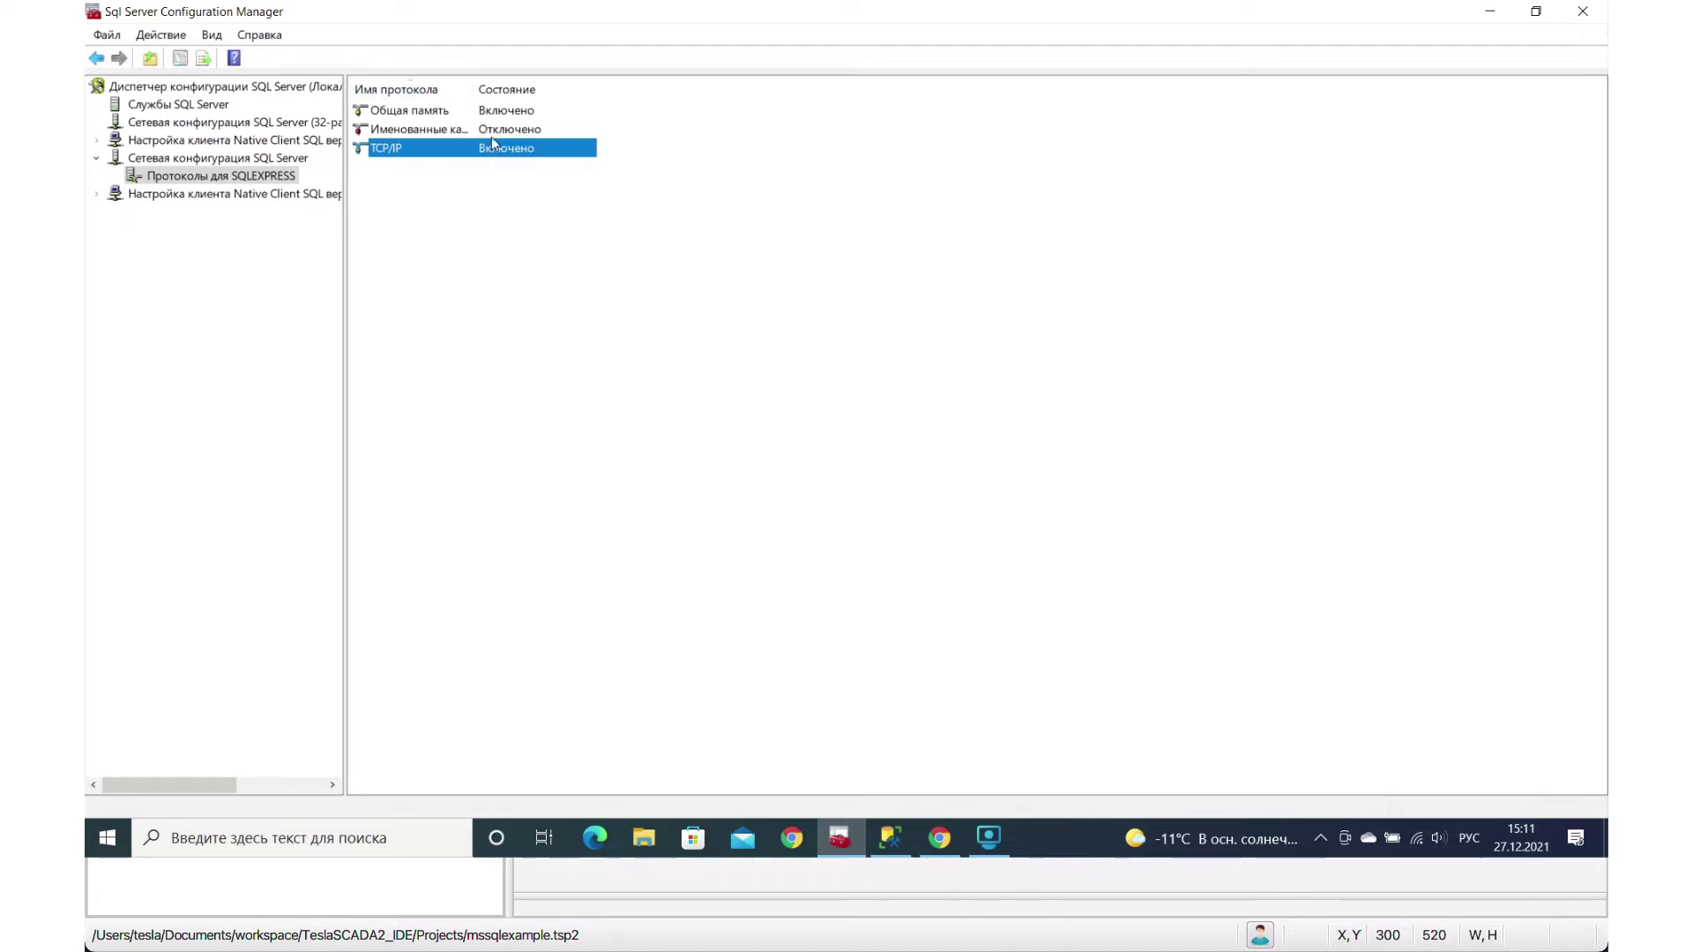
pyautogui.rightClick(501, 153)
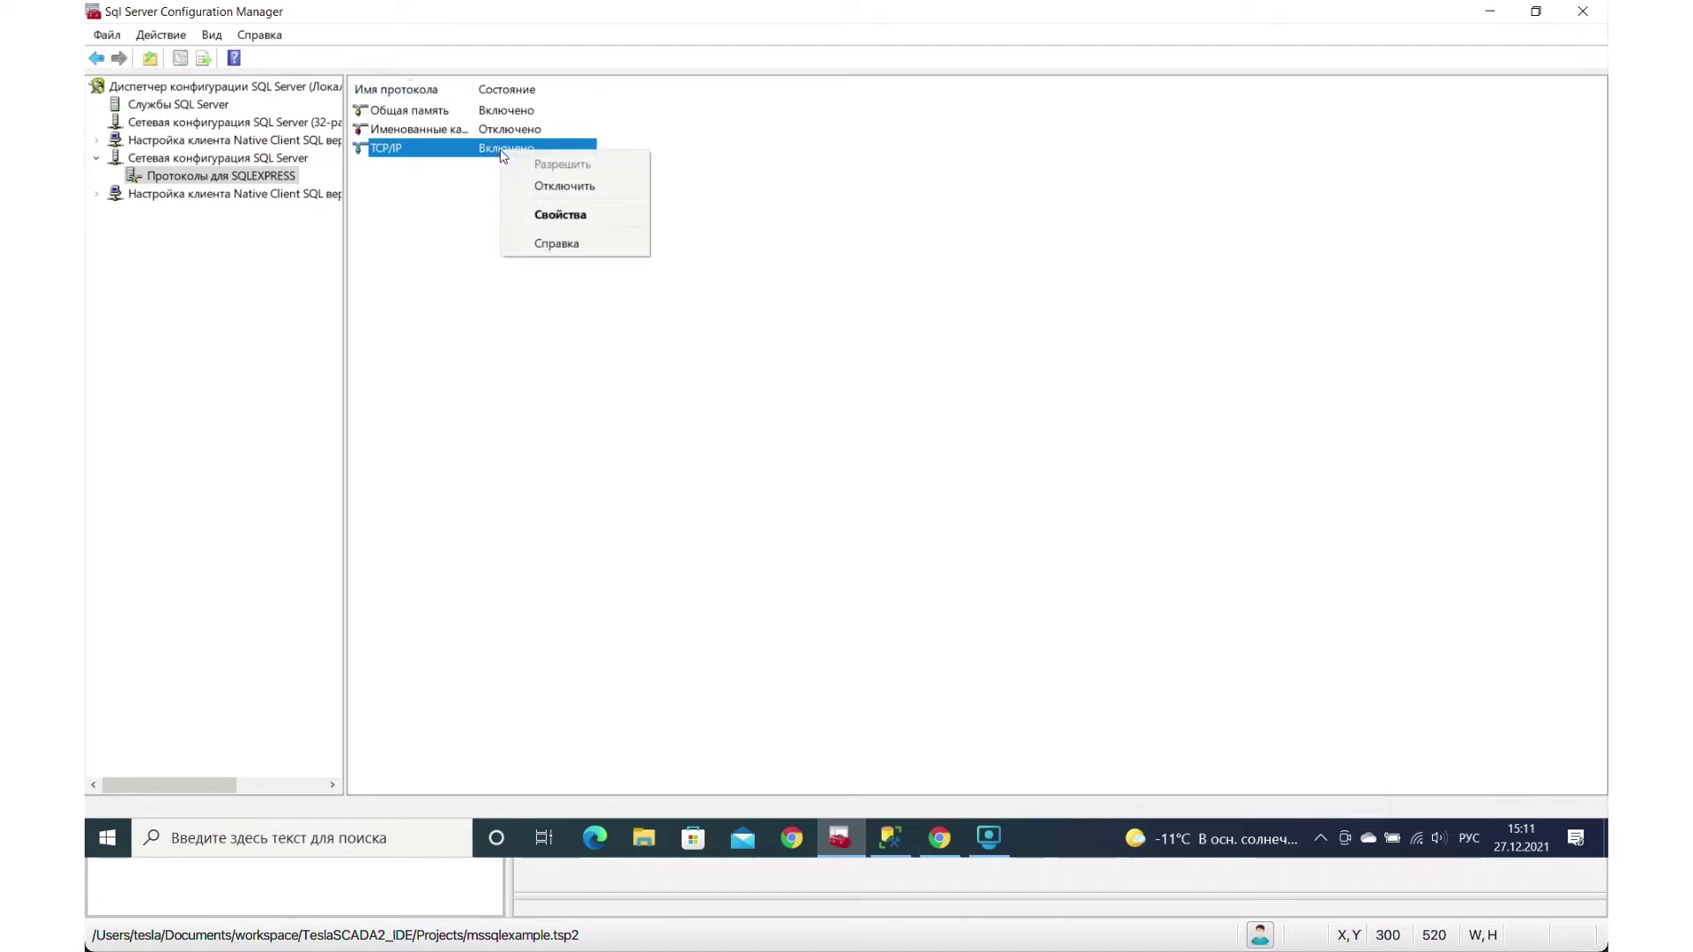
pyautogui.click(544, 215)
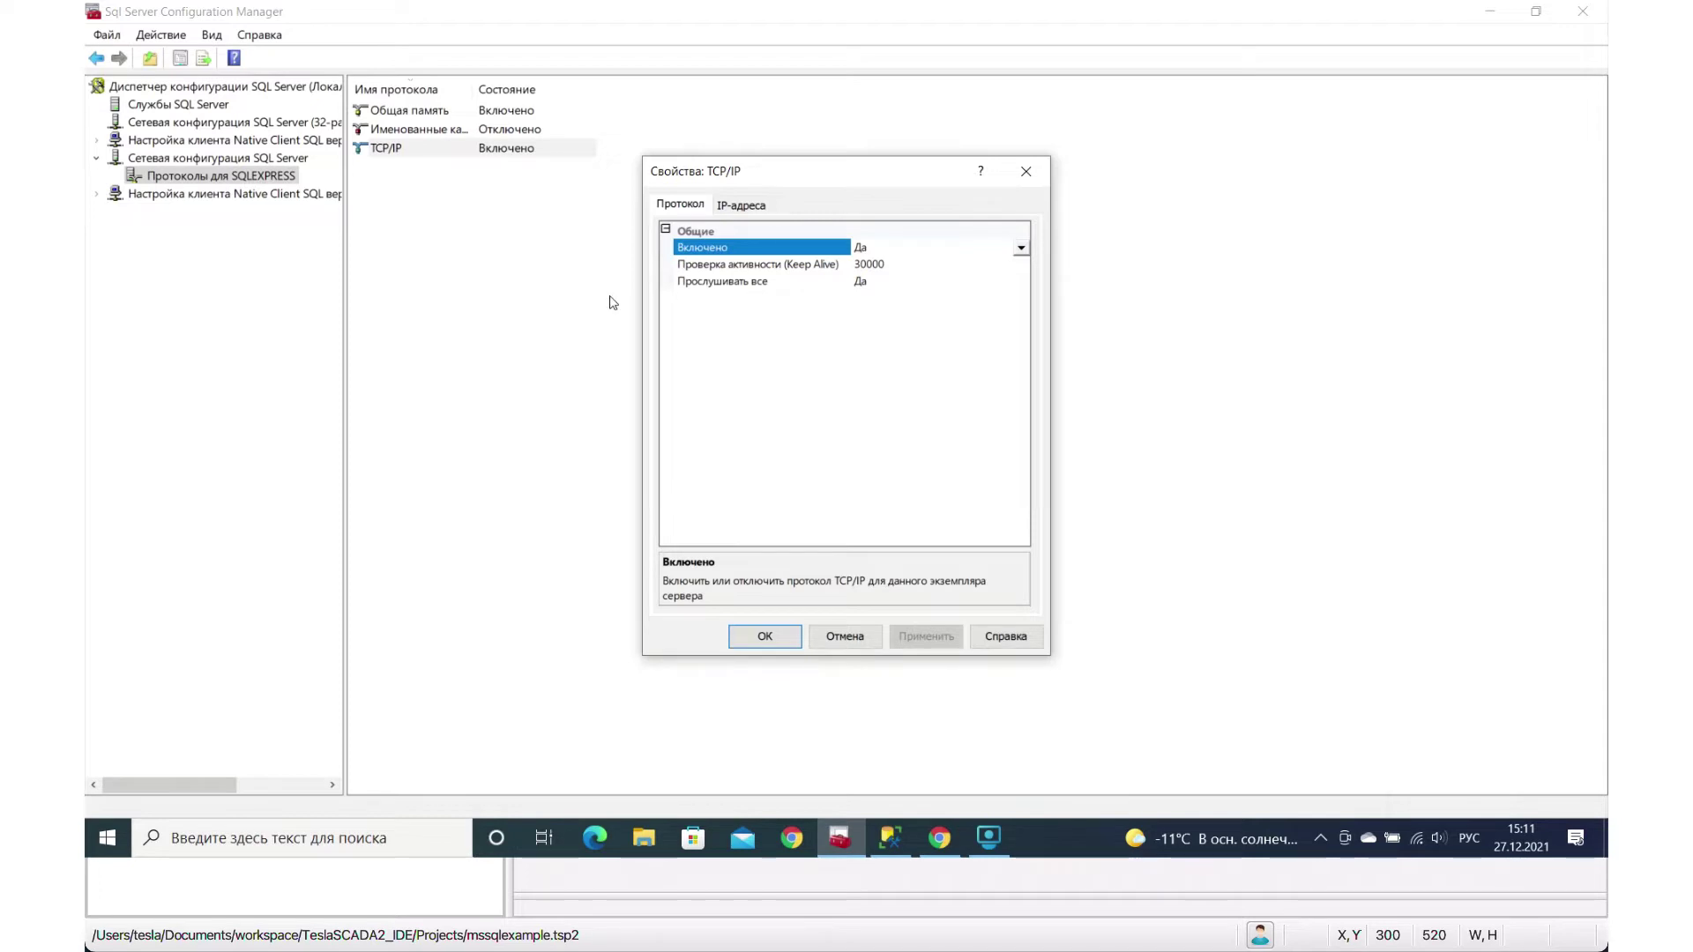
pyautogui.click(721, 283)
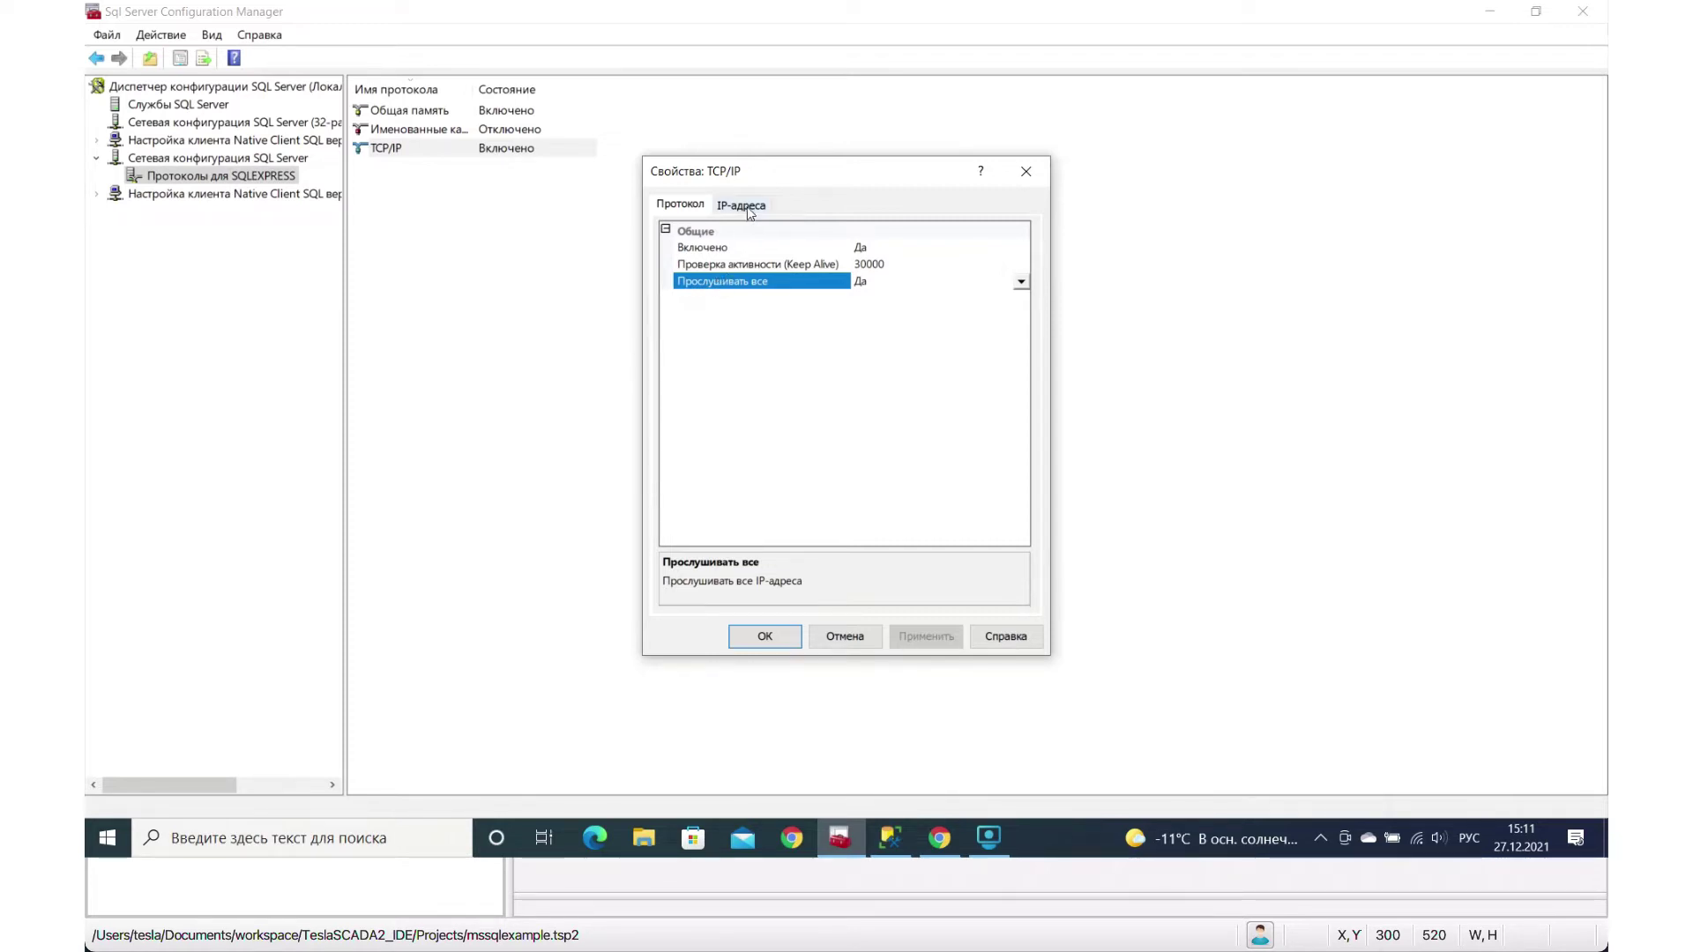
# - Check the TCP port in the IPAll section of the TCP/IP addresses, and close the properties without changes
pyautogui.moveTo(750, 170); pyautogui.dragTo(854, 136)
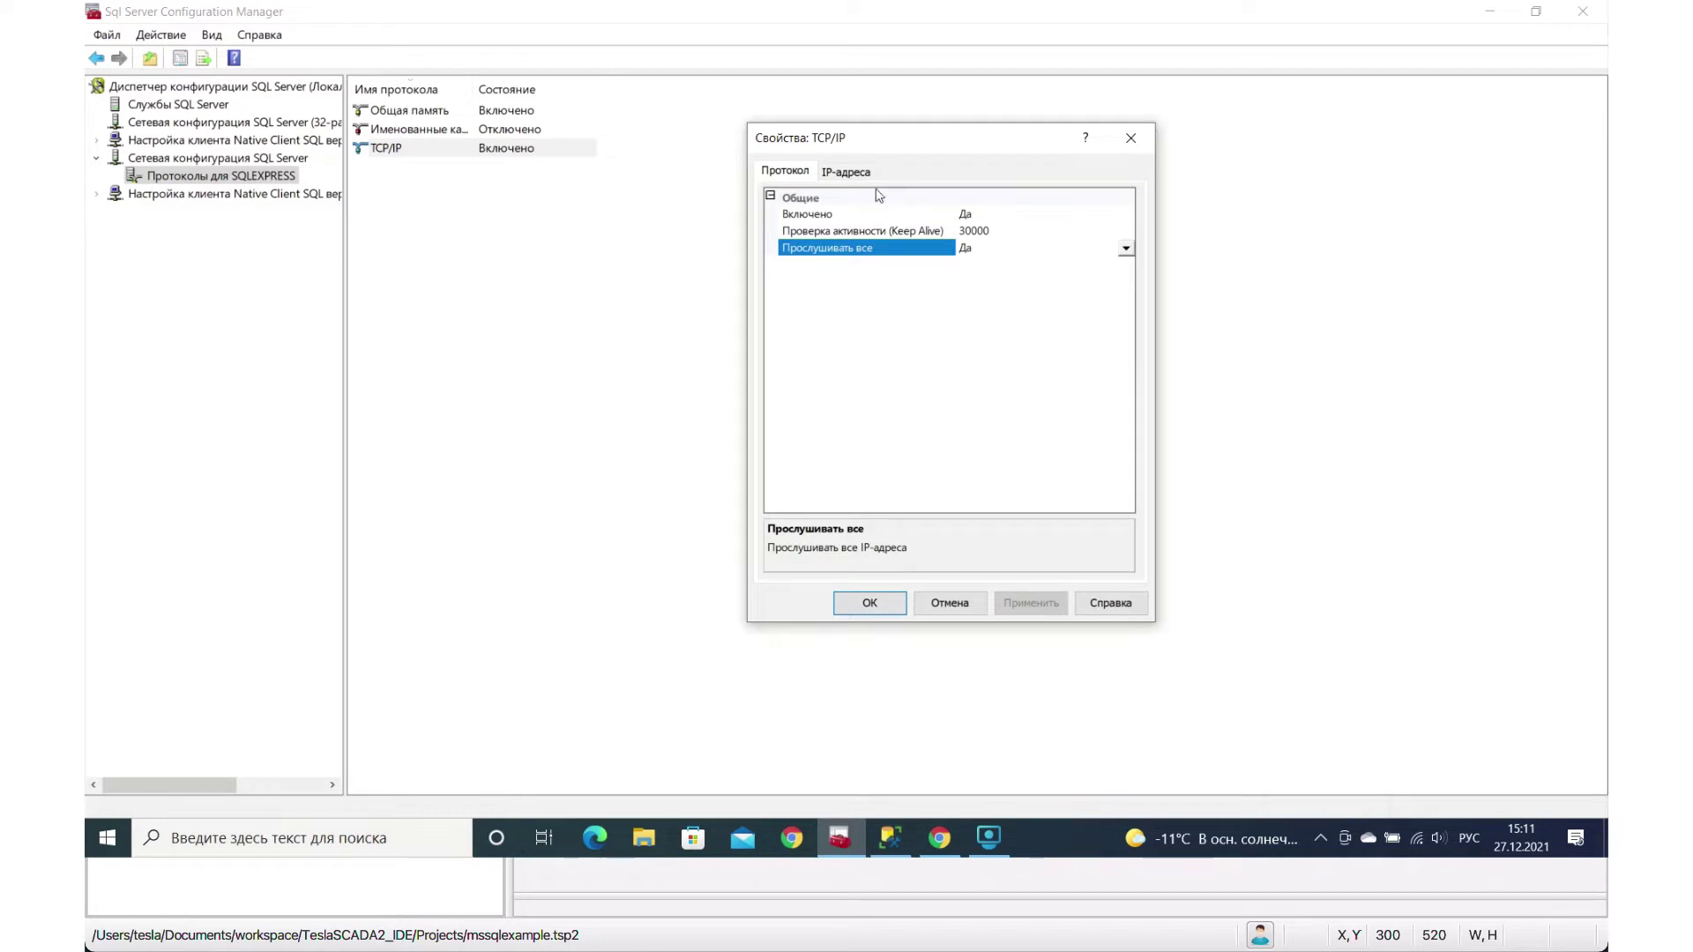
pyautogui.click(849, 173)
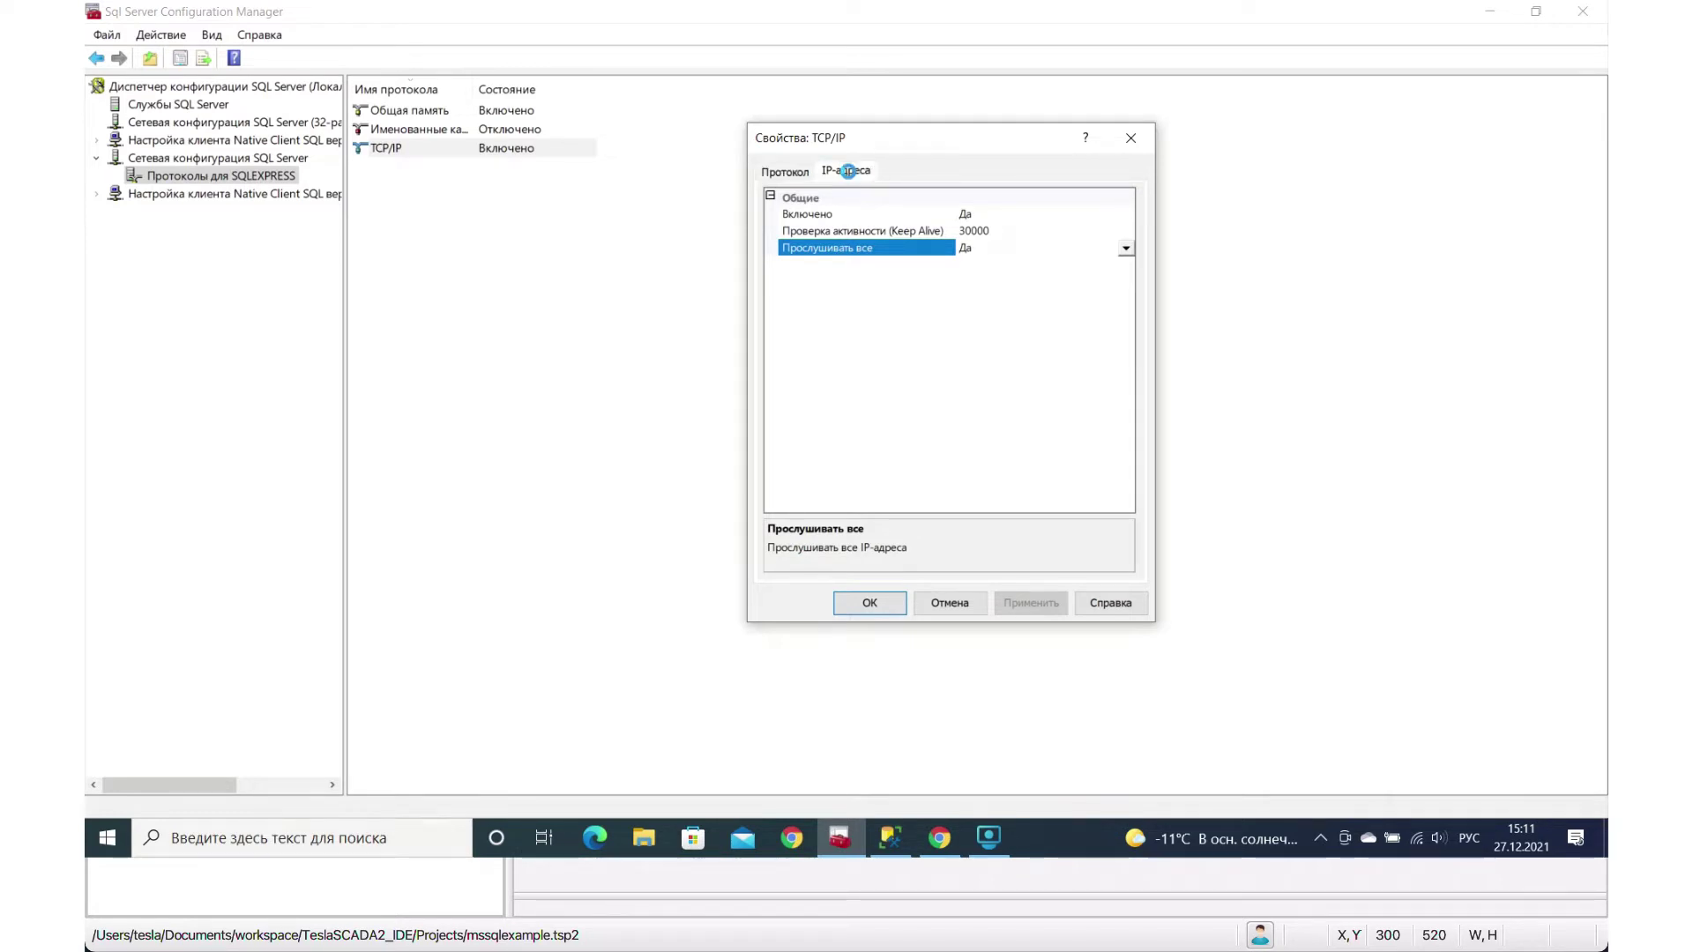
pyautogui.moveTo(1127, 233); pyautogui.dragTo(1195, 483)
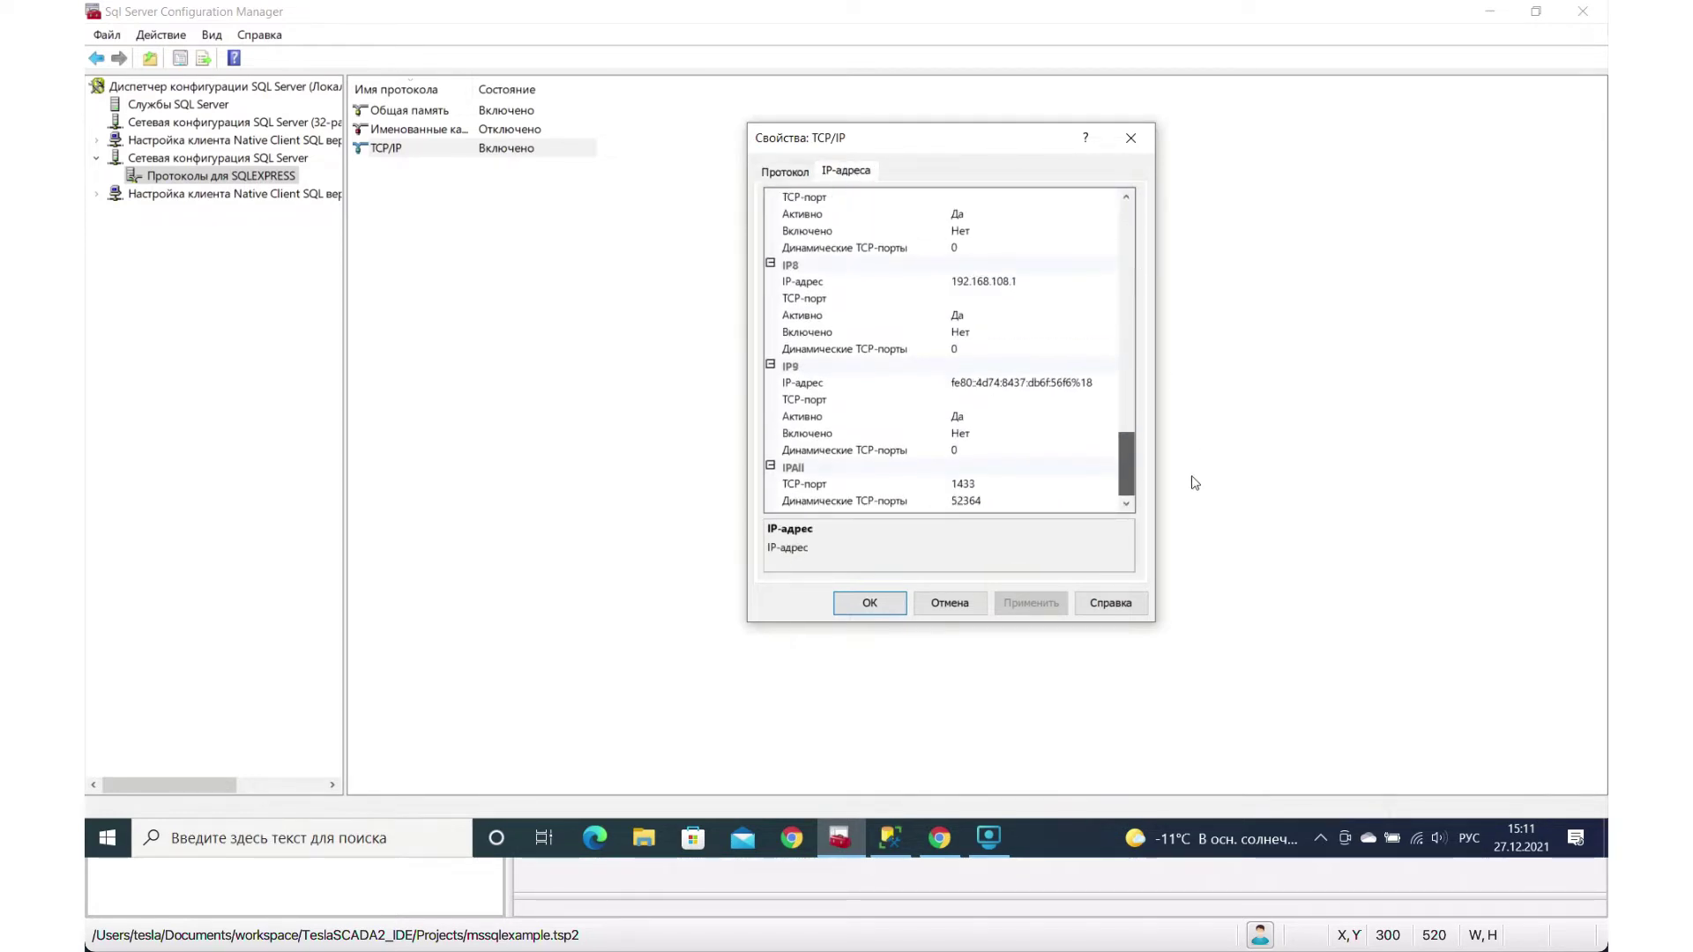
pyautogui.click(964, 484)
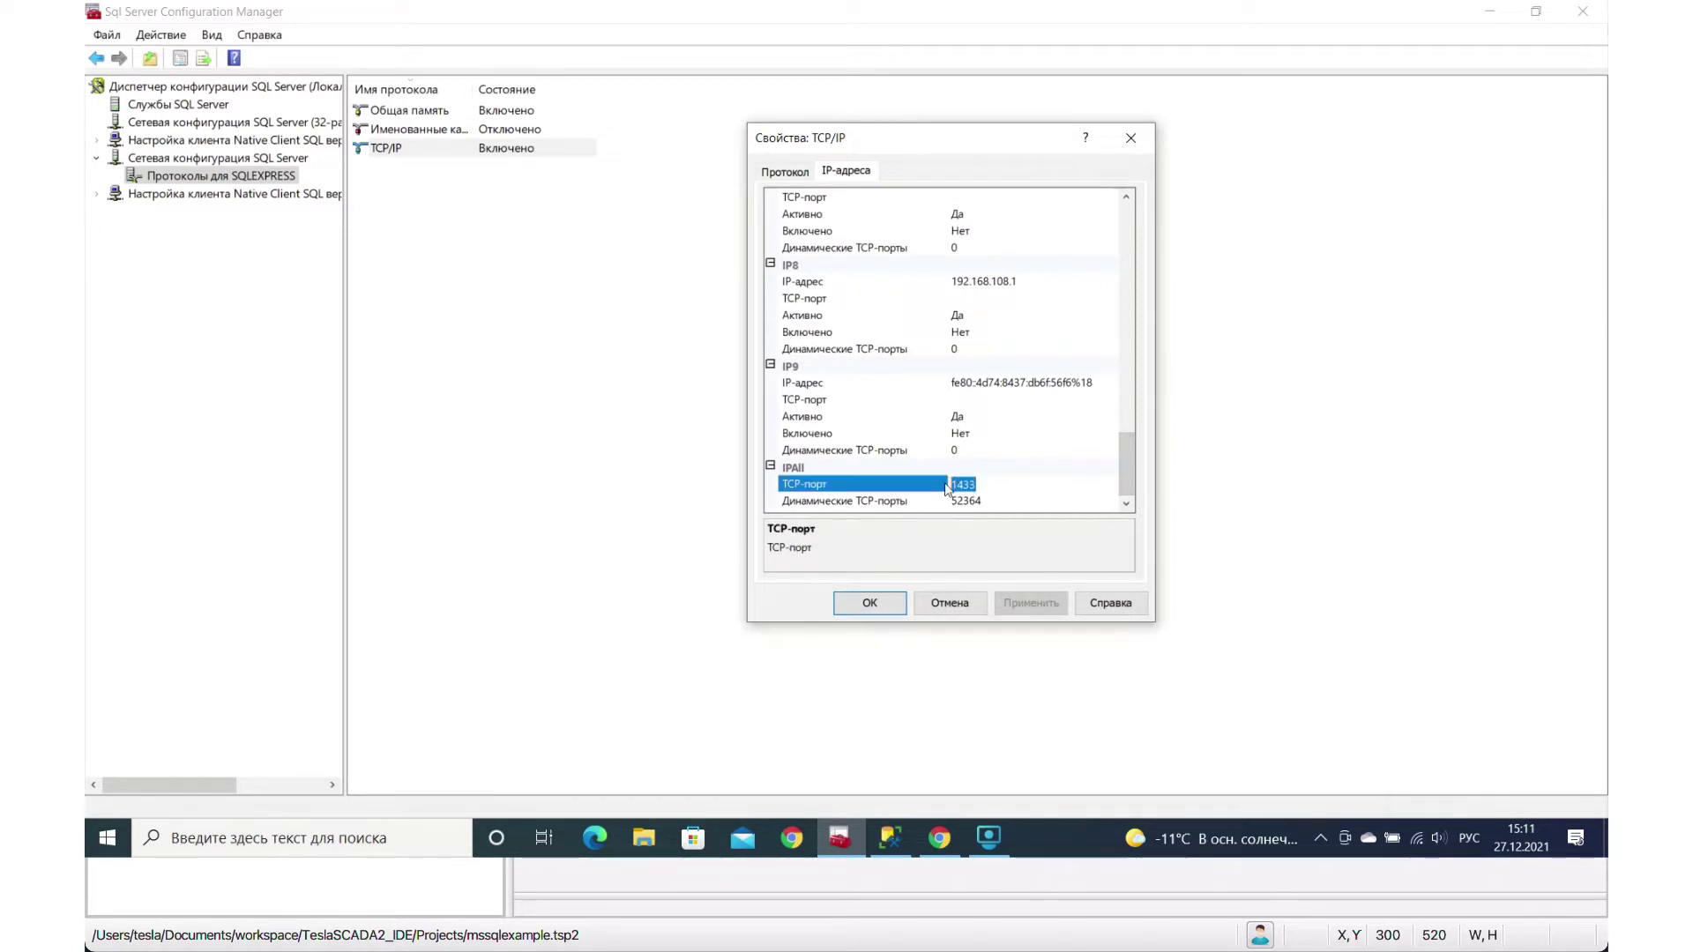
pyautogui.click(976, 604)
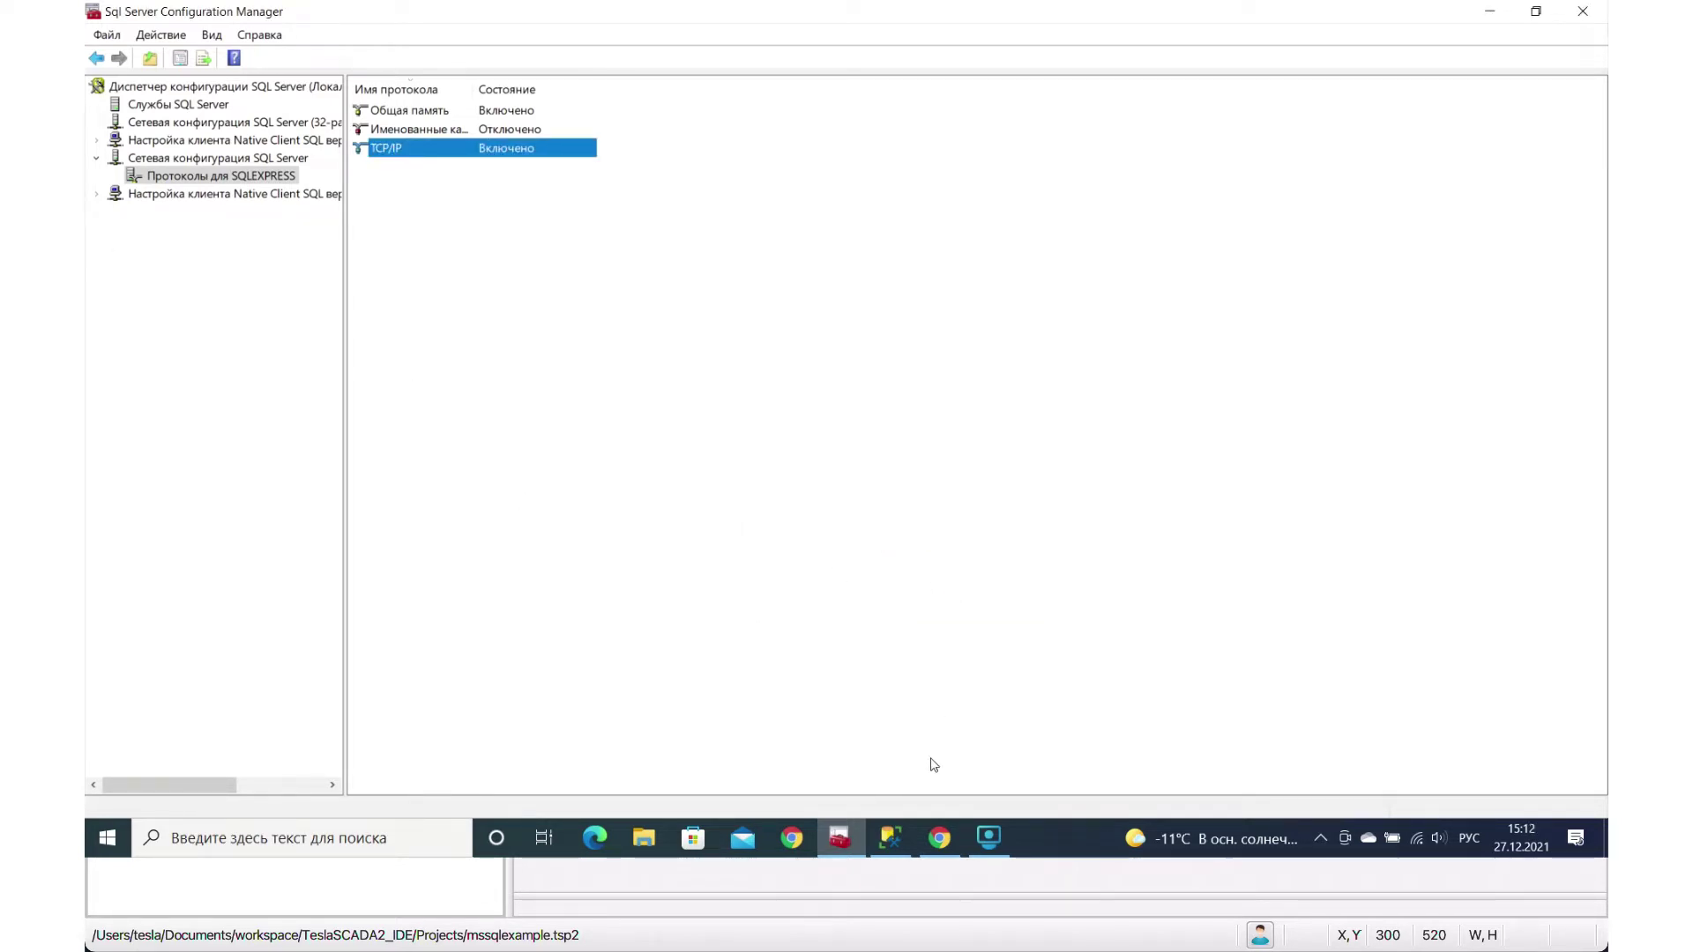
# - Switch to SQL Server Management Studio, locate the test database and list the server's logins under Security
pyautogui.click(891, 838)
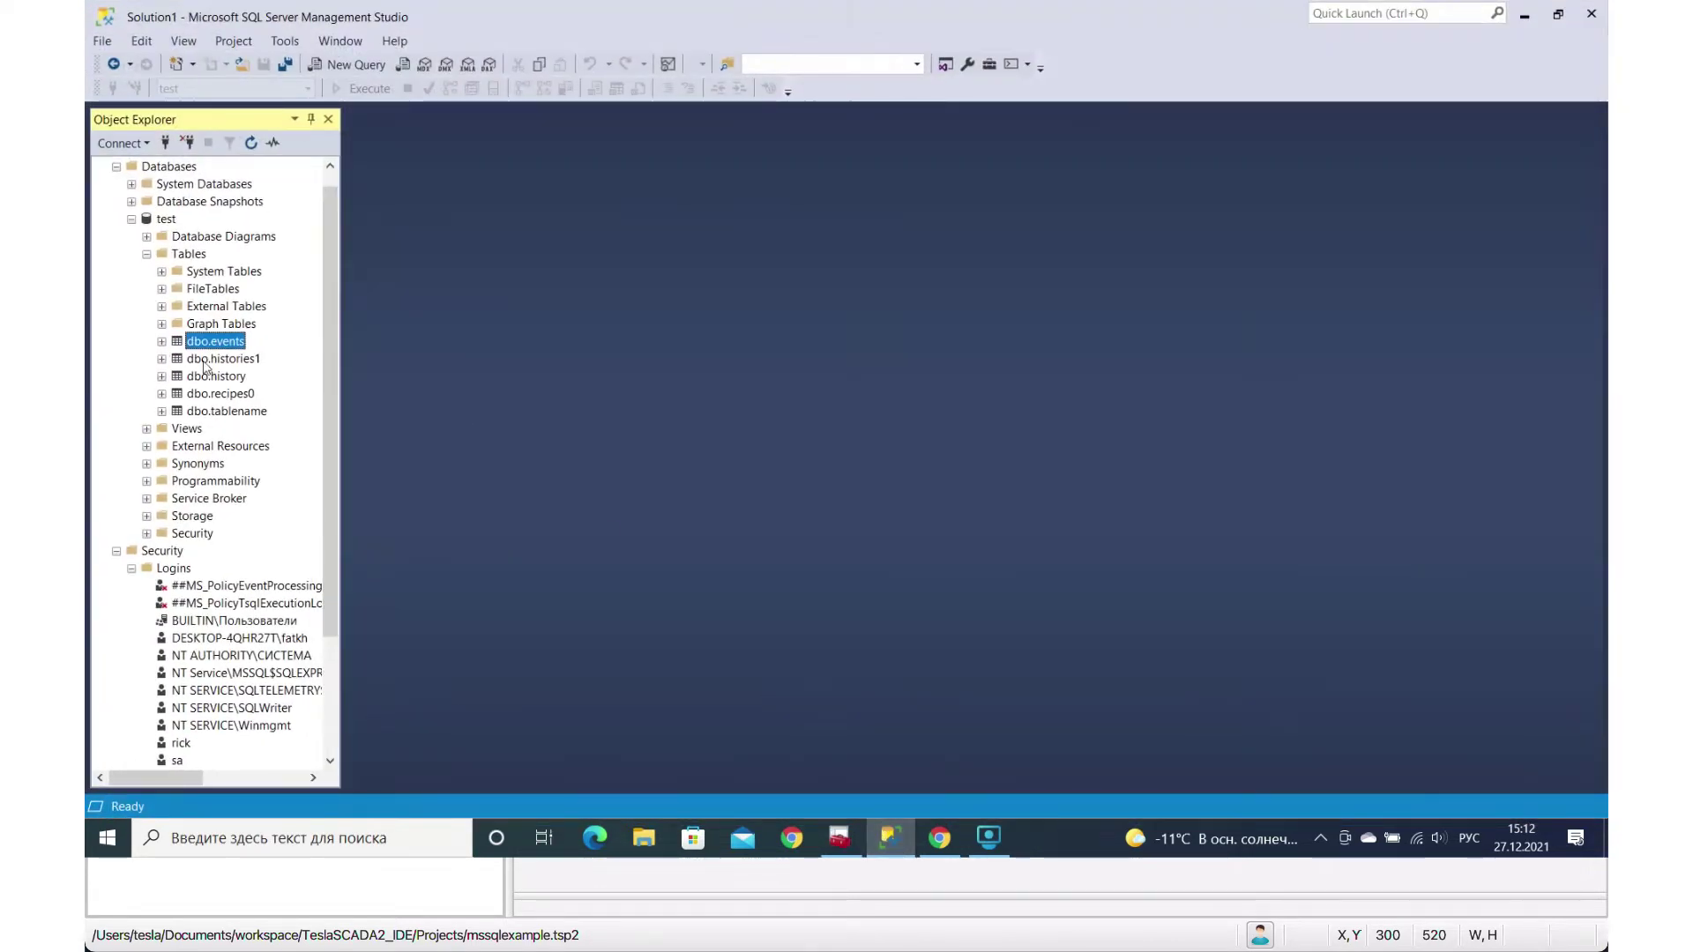
pyautogui.click(131, 219)
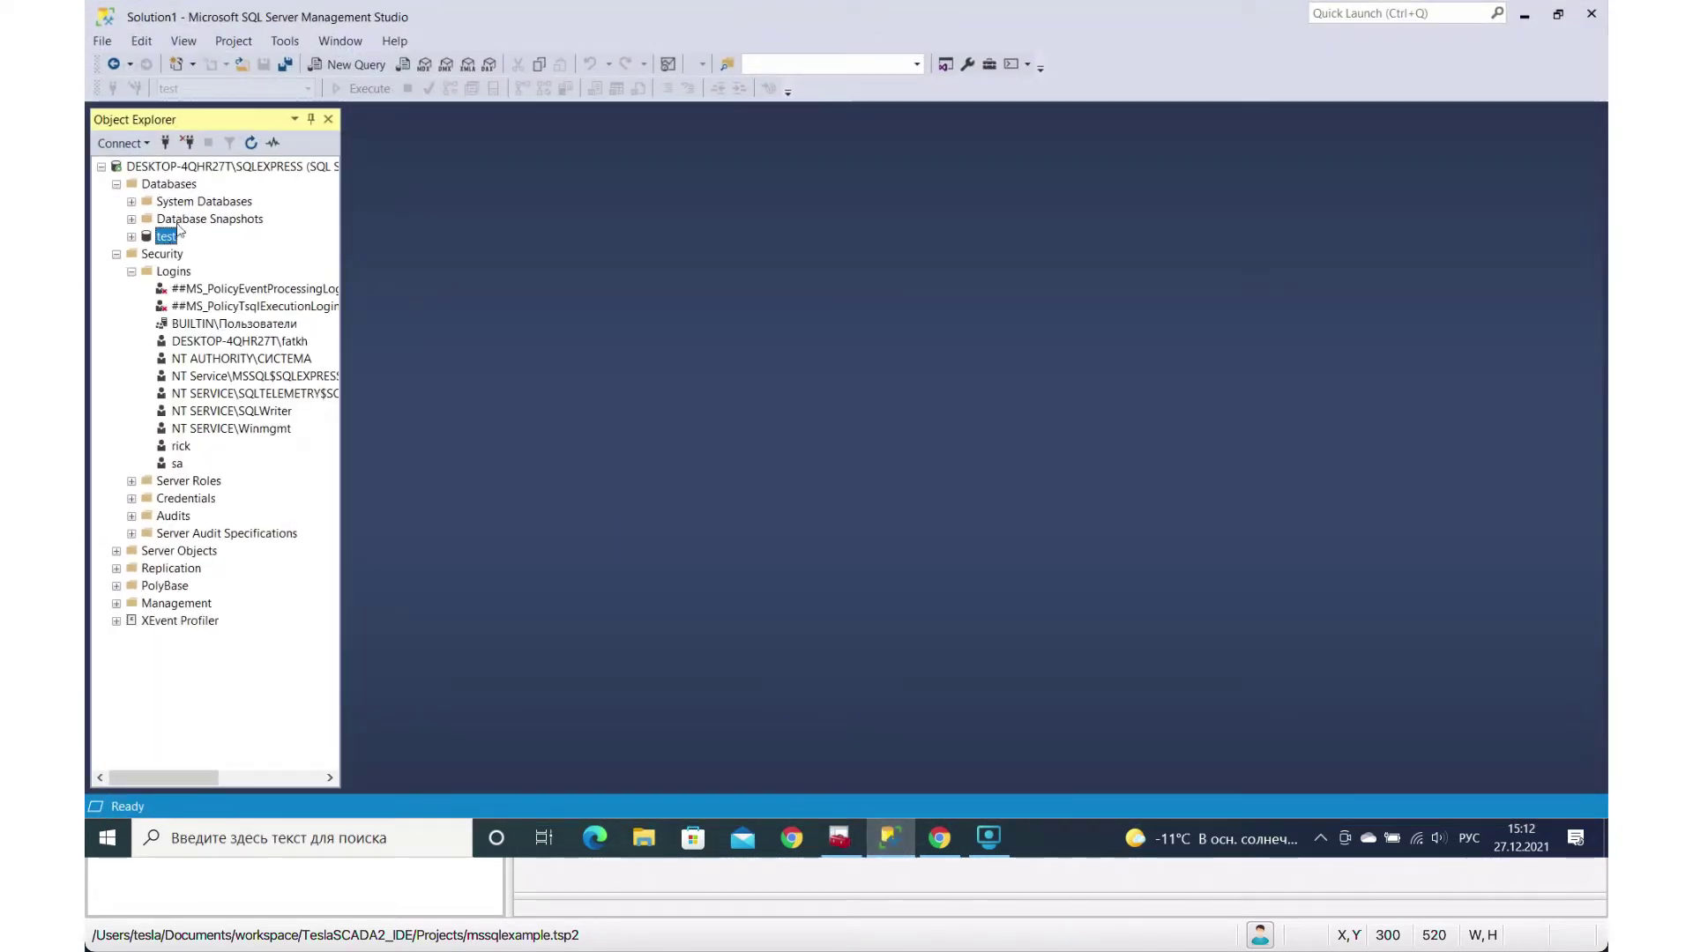
pyautogui.click(131, 273)
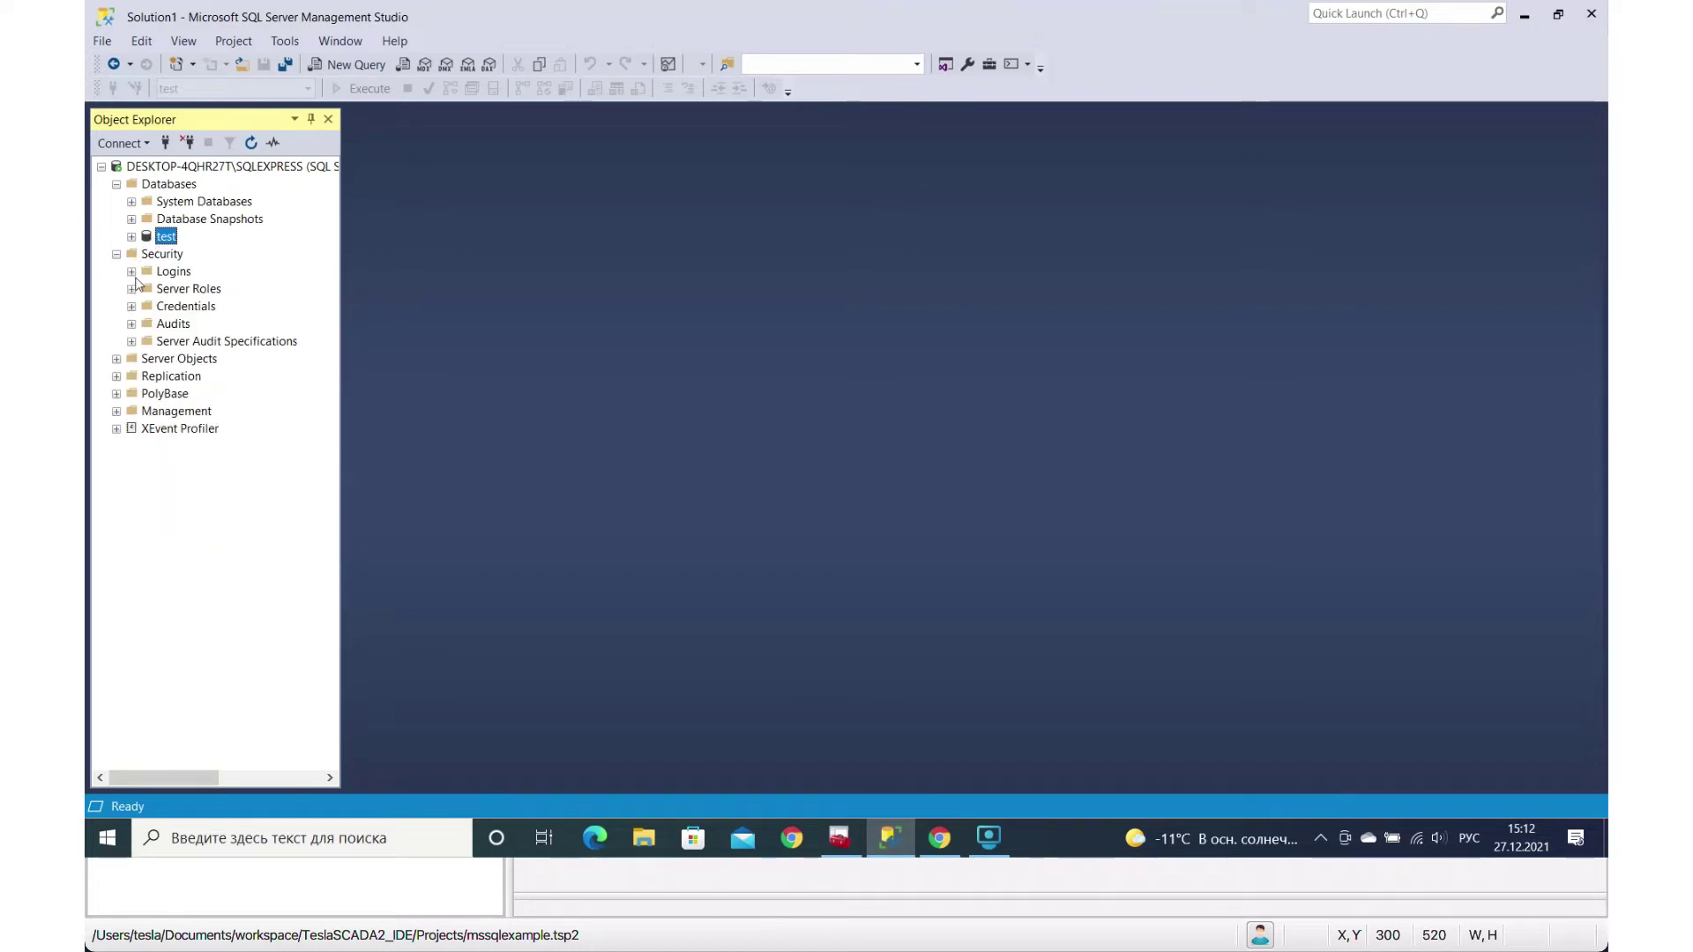
pyautogui.click(131, 272)
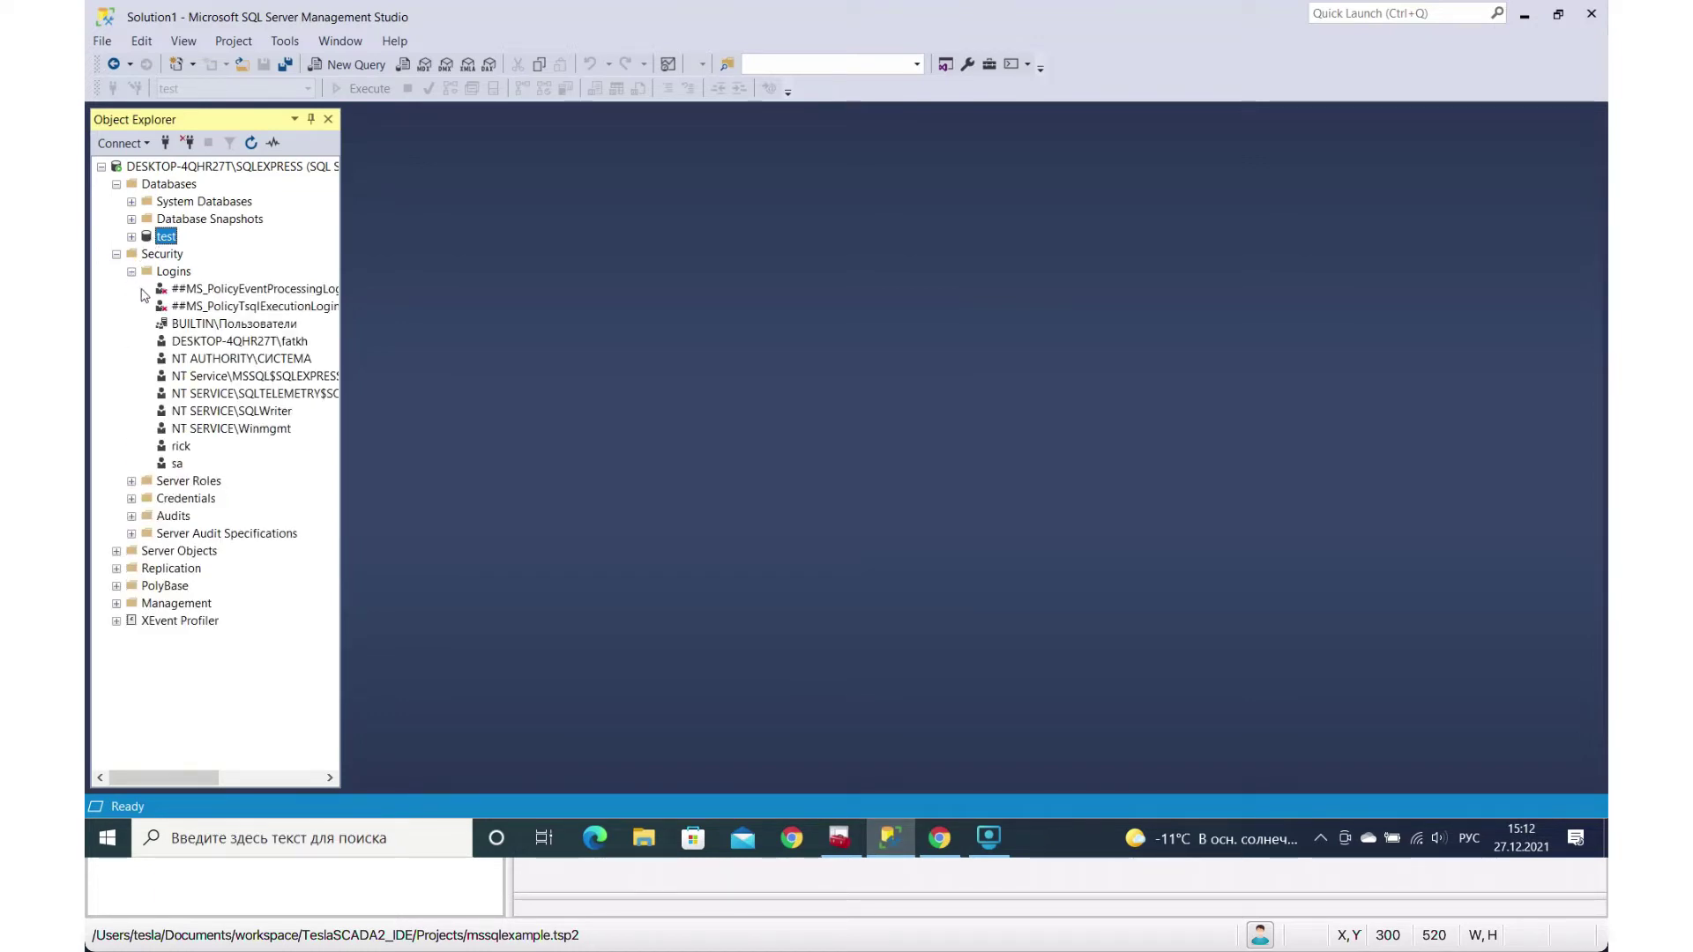
# - Review the general properties and password settings of the SQL Server login listed just above sa, and close them without changes
pyautogui.click(180, 450)
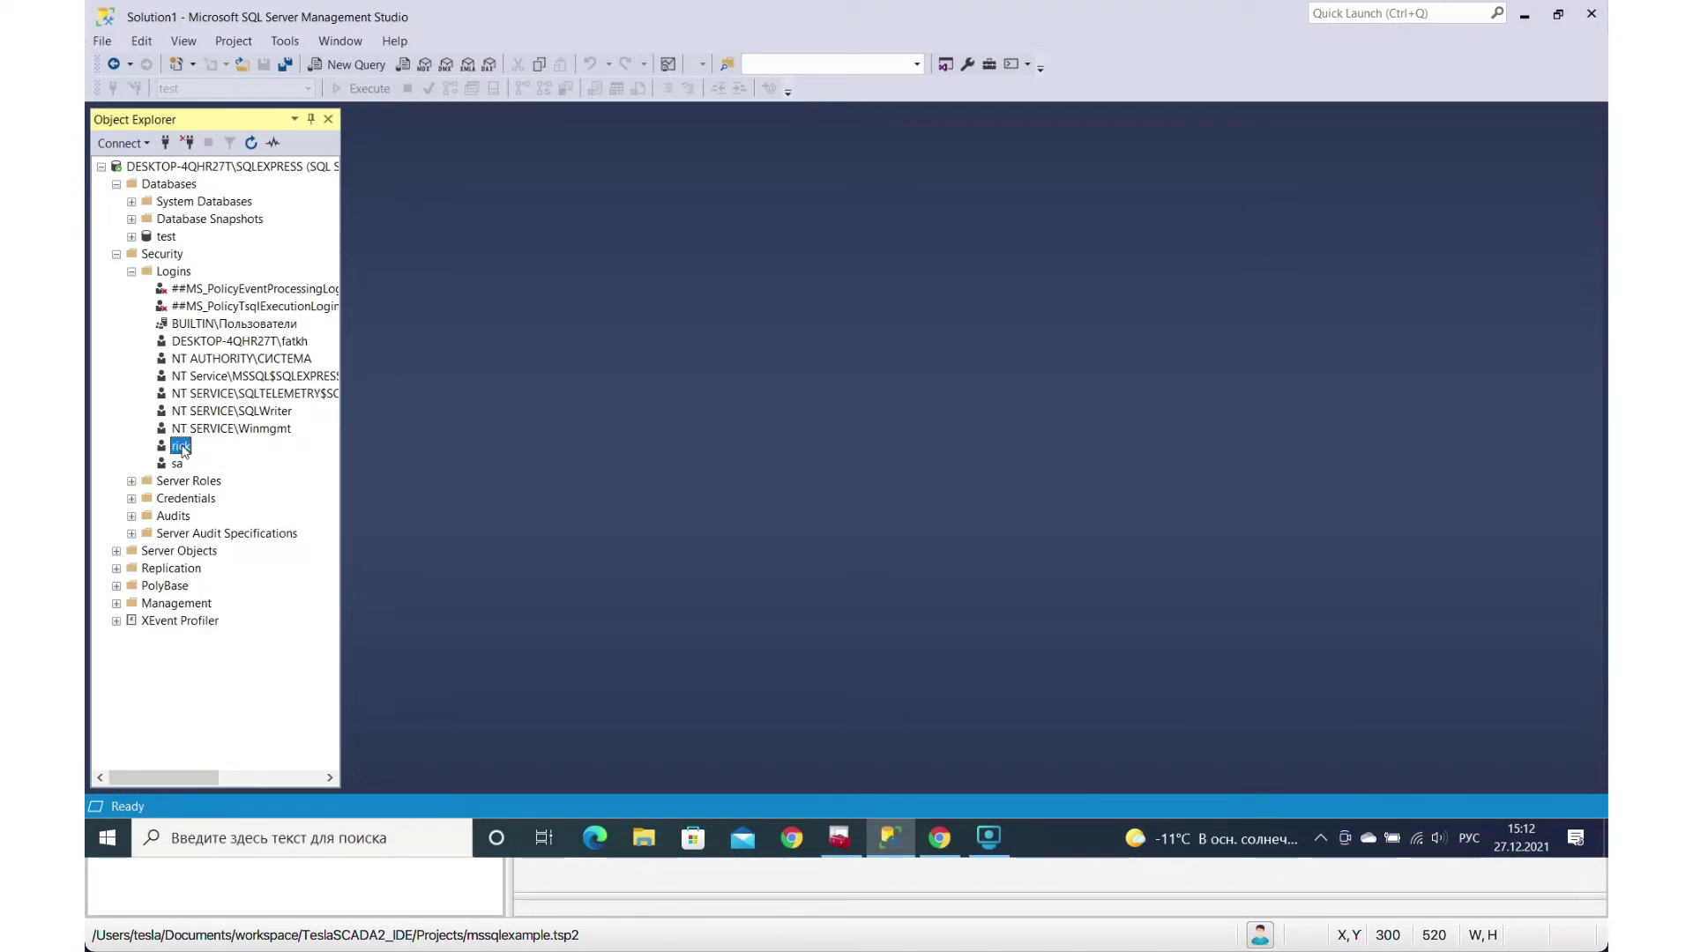
pyautogui.rightClick(190, 445)
pyautogui.click(250, 651)
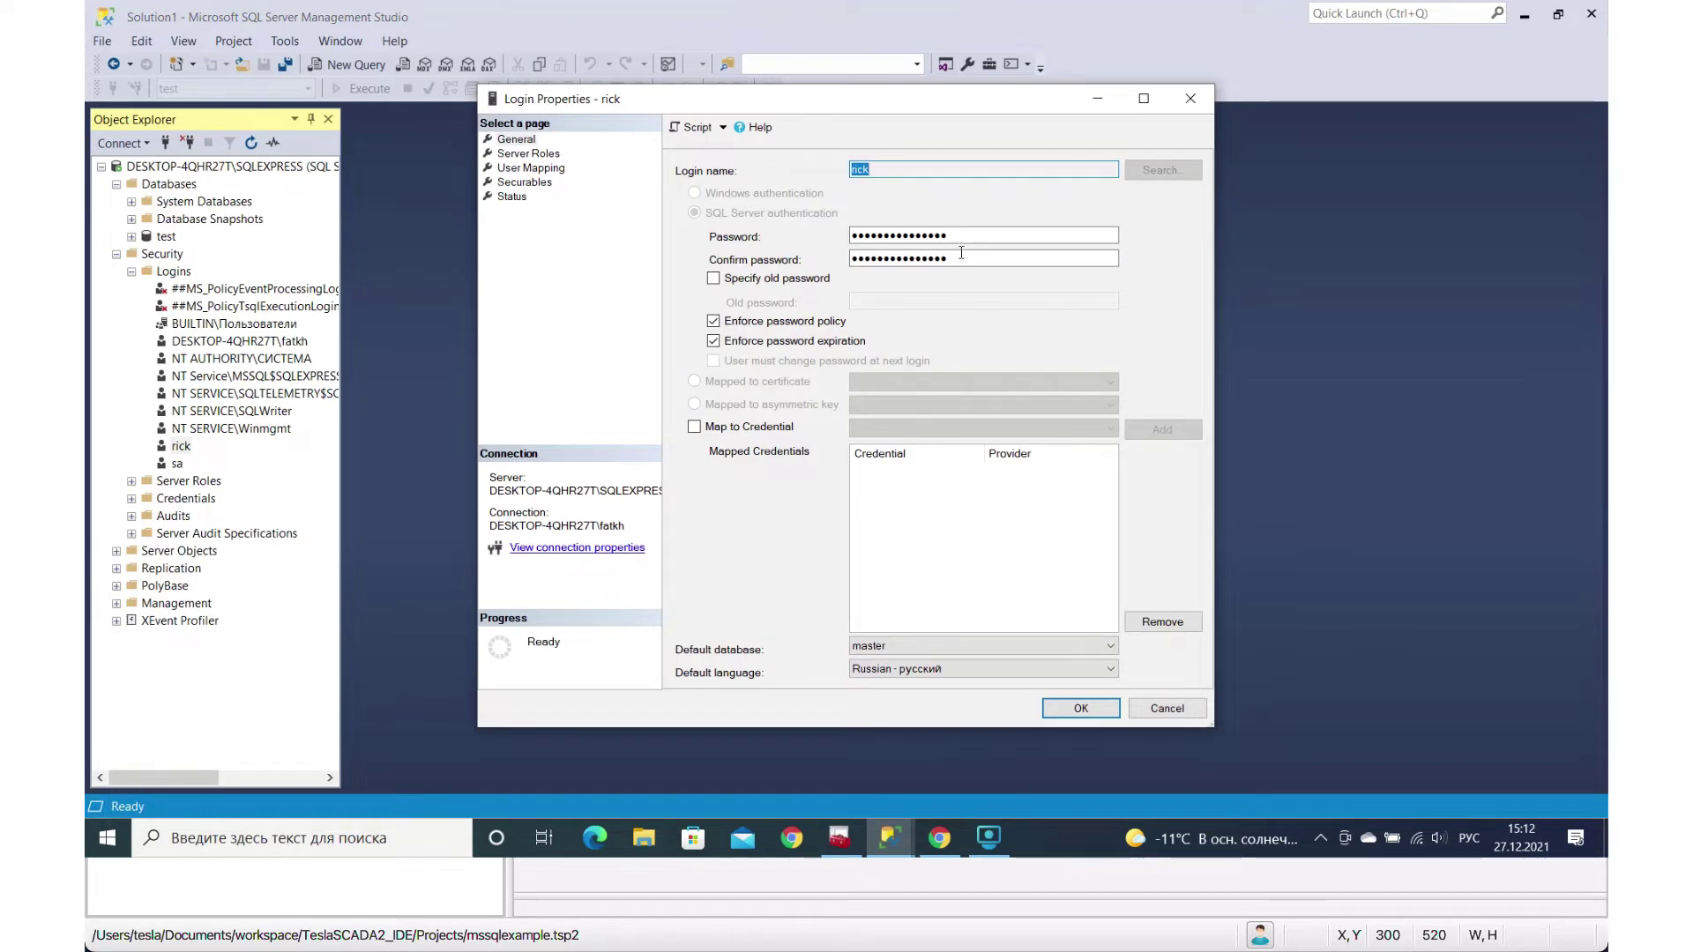
pyautogui.press('Tab')
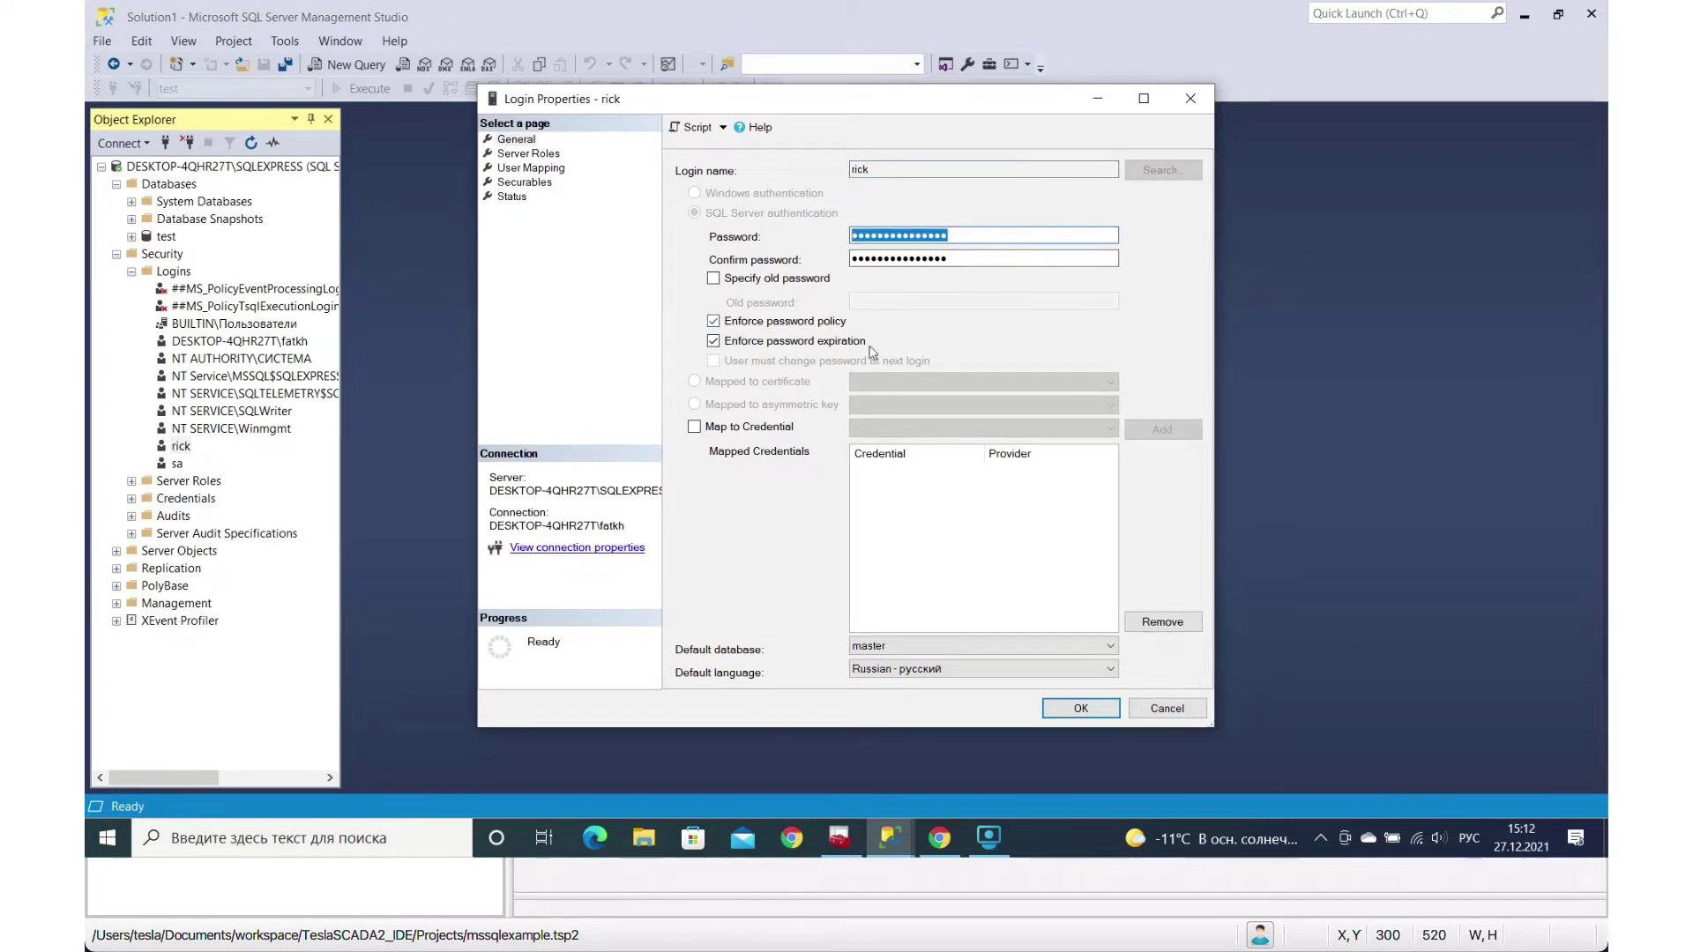
pyautogui.click(1167, 708)
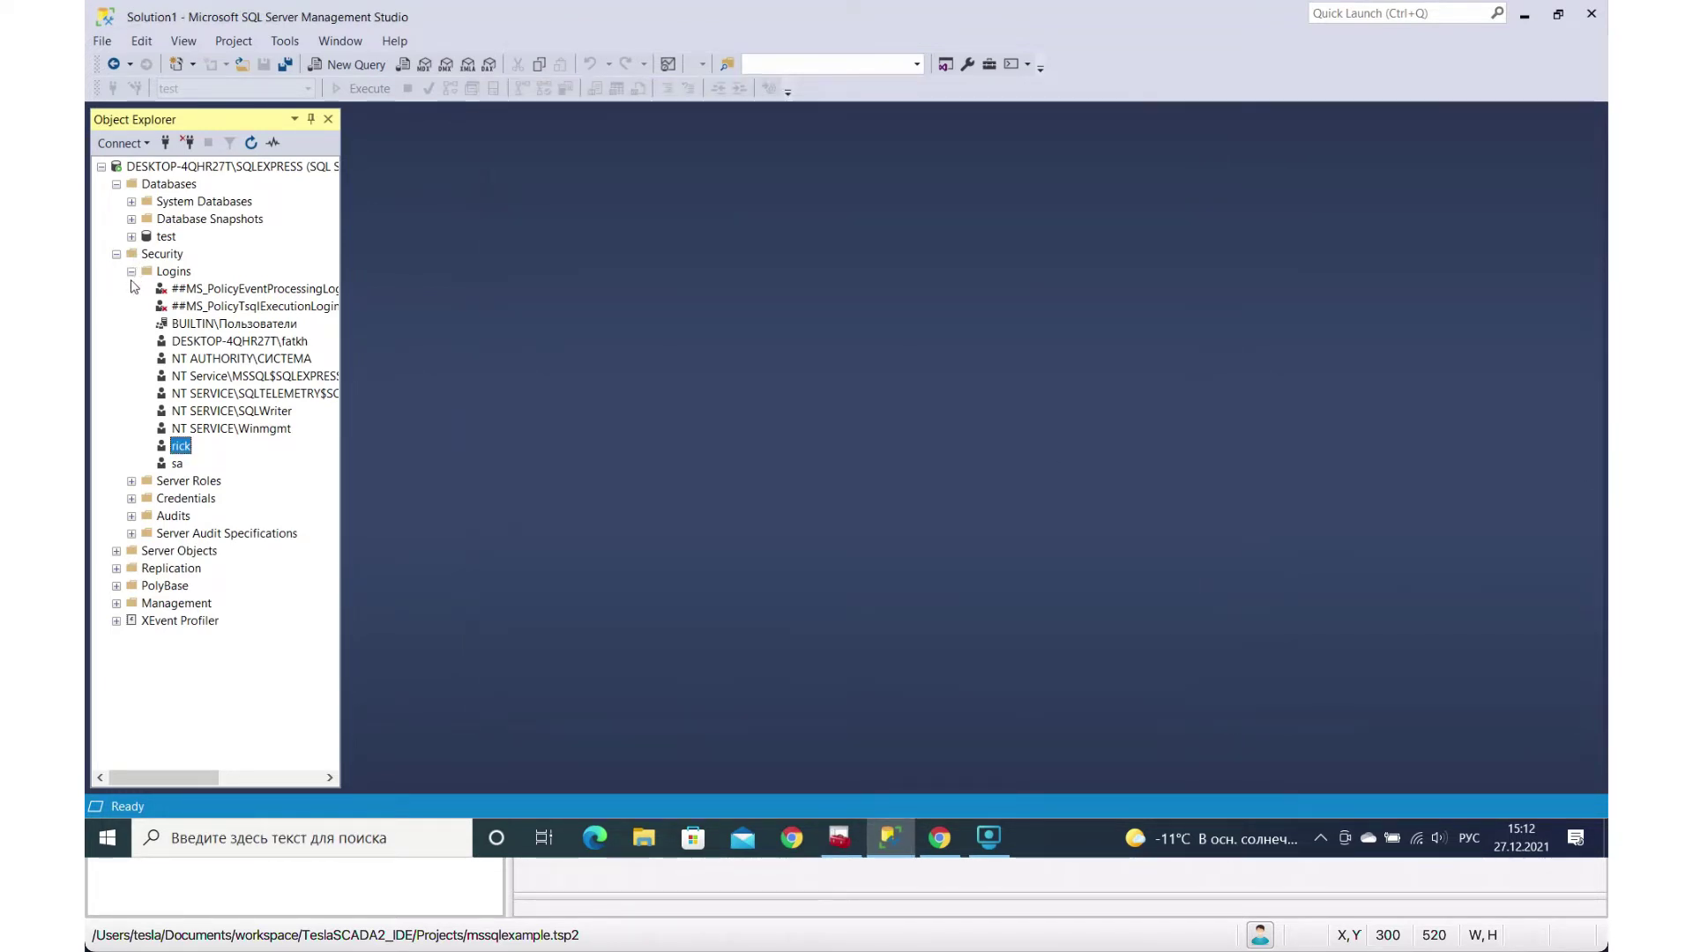
# - Reopen the properties of the login above sa, review its server roles and close them without changes
pyautogui.click(131, 272)
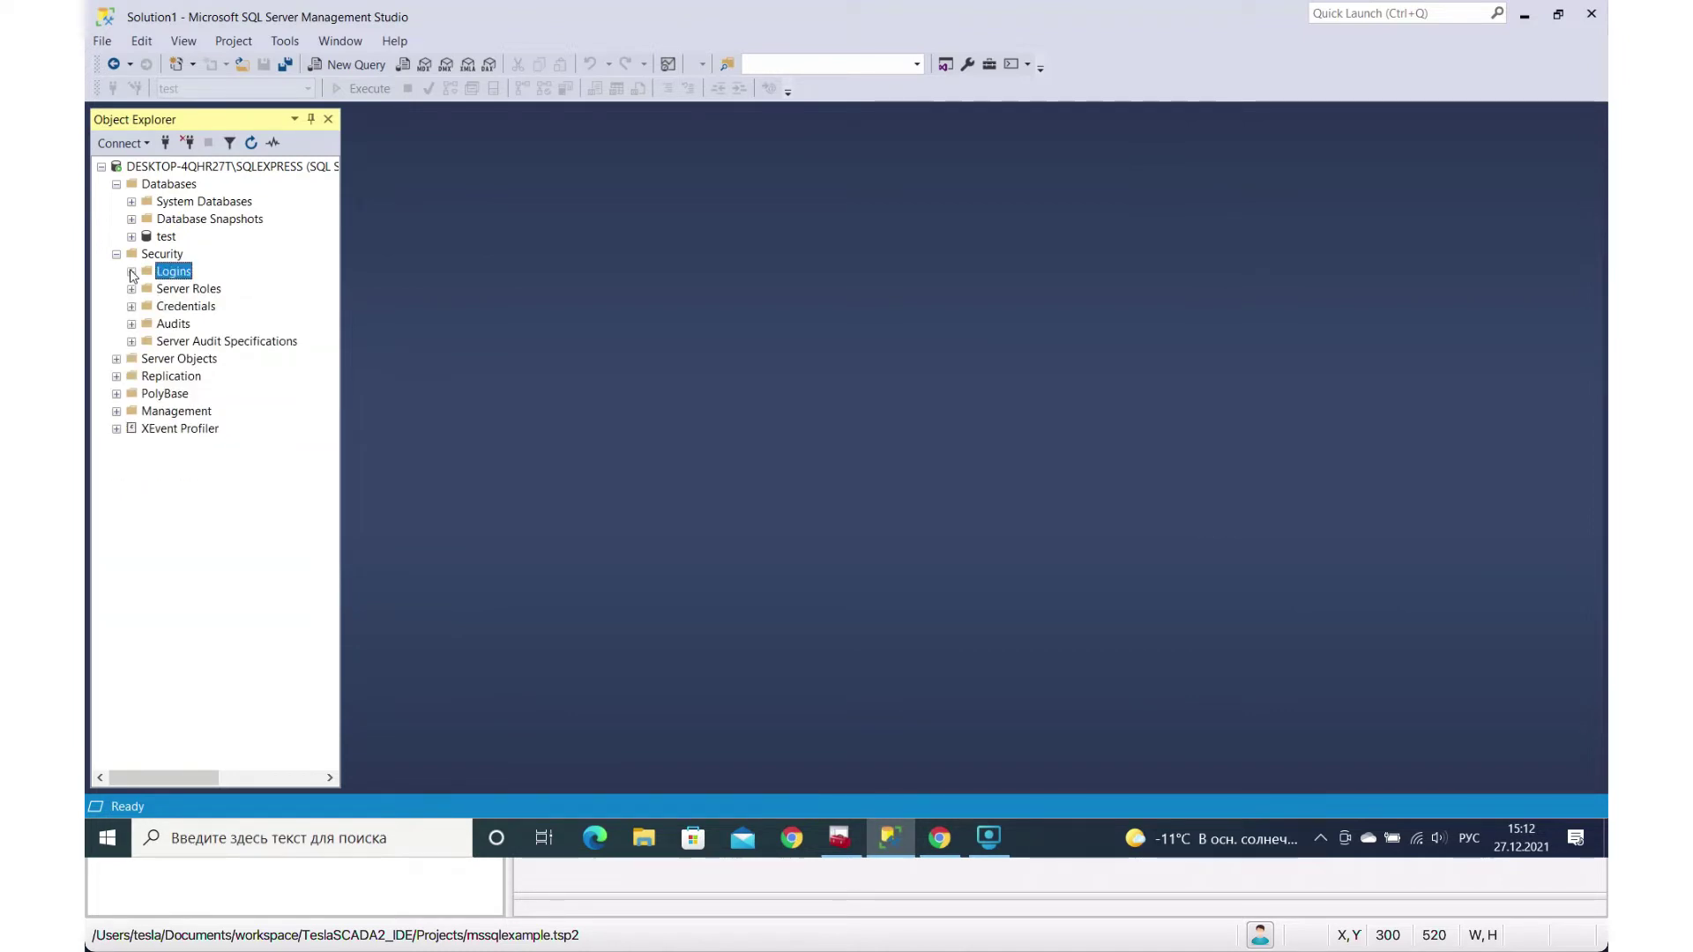
pyautogui.click(131, 272)
pyautogui.rightClick(180, 447)
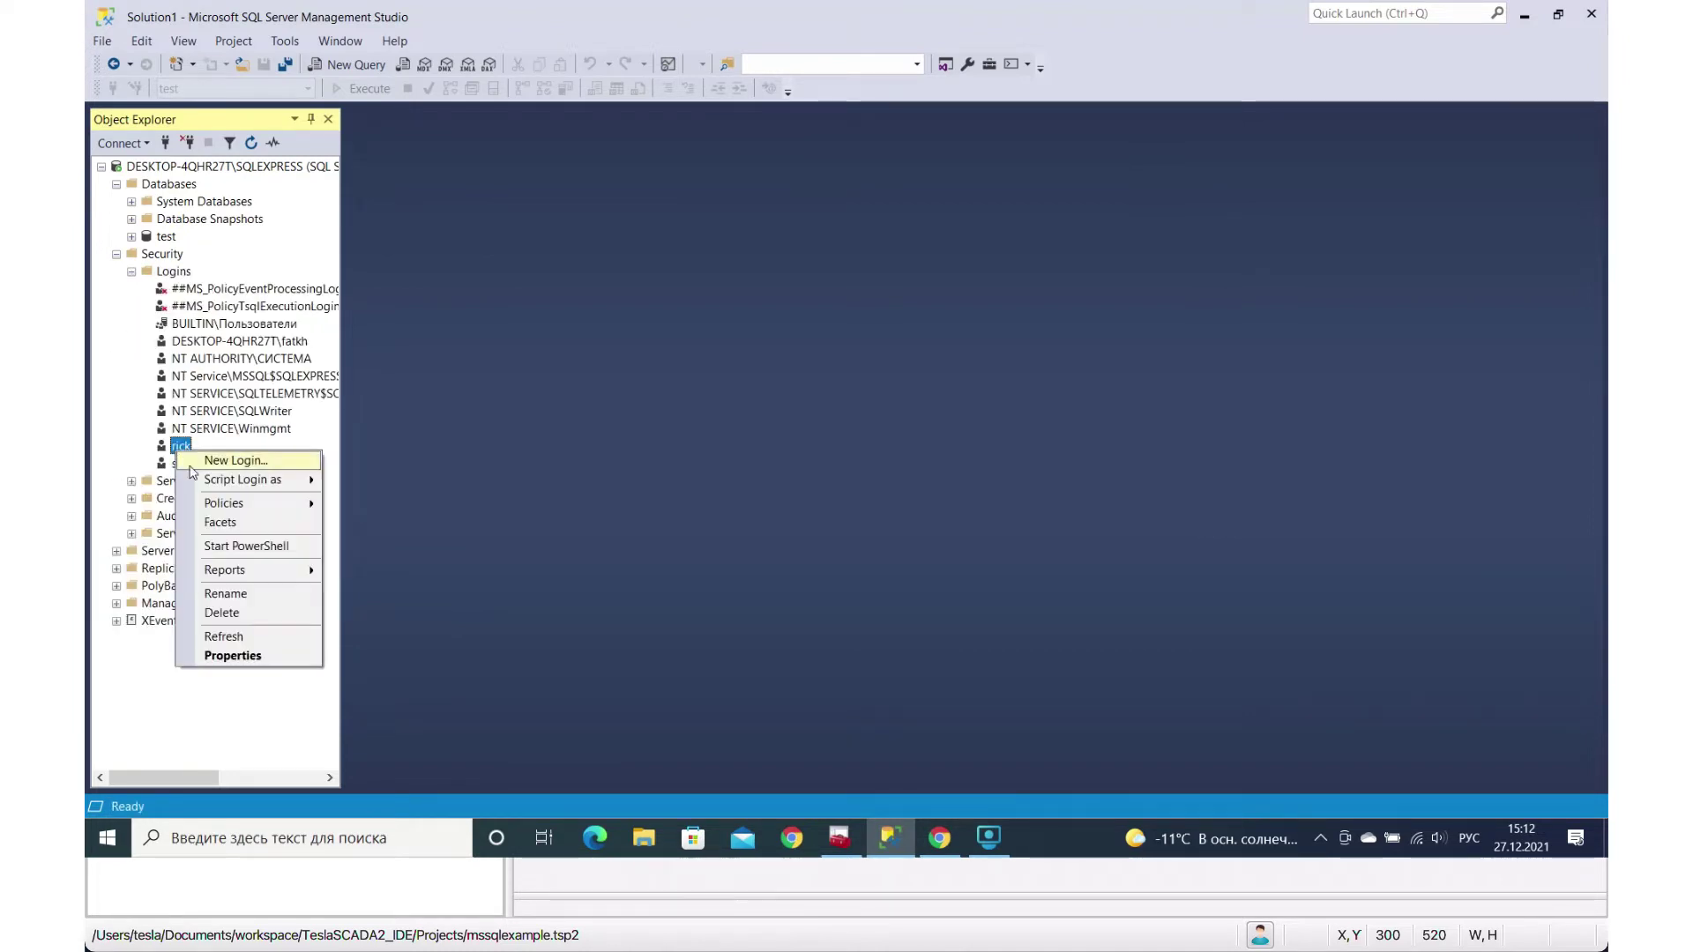
pyautogui.click(231, 657)
pyautogui.click(528, 154)
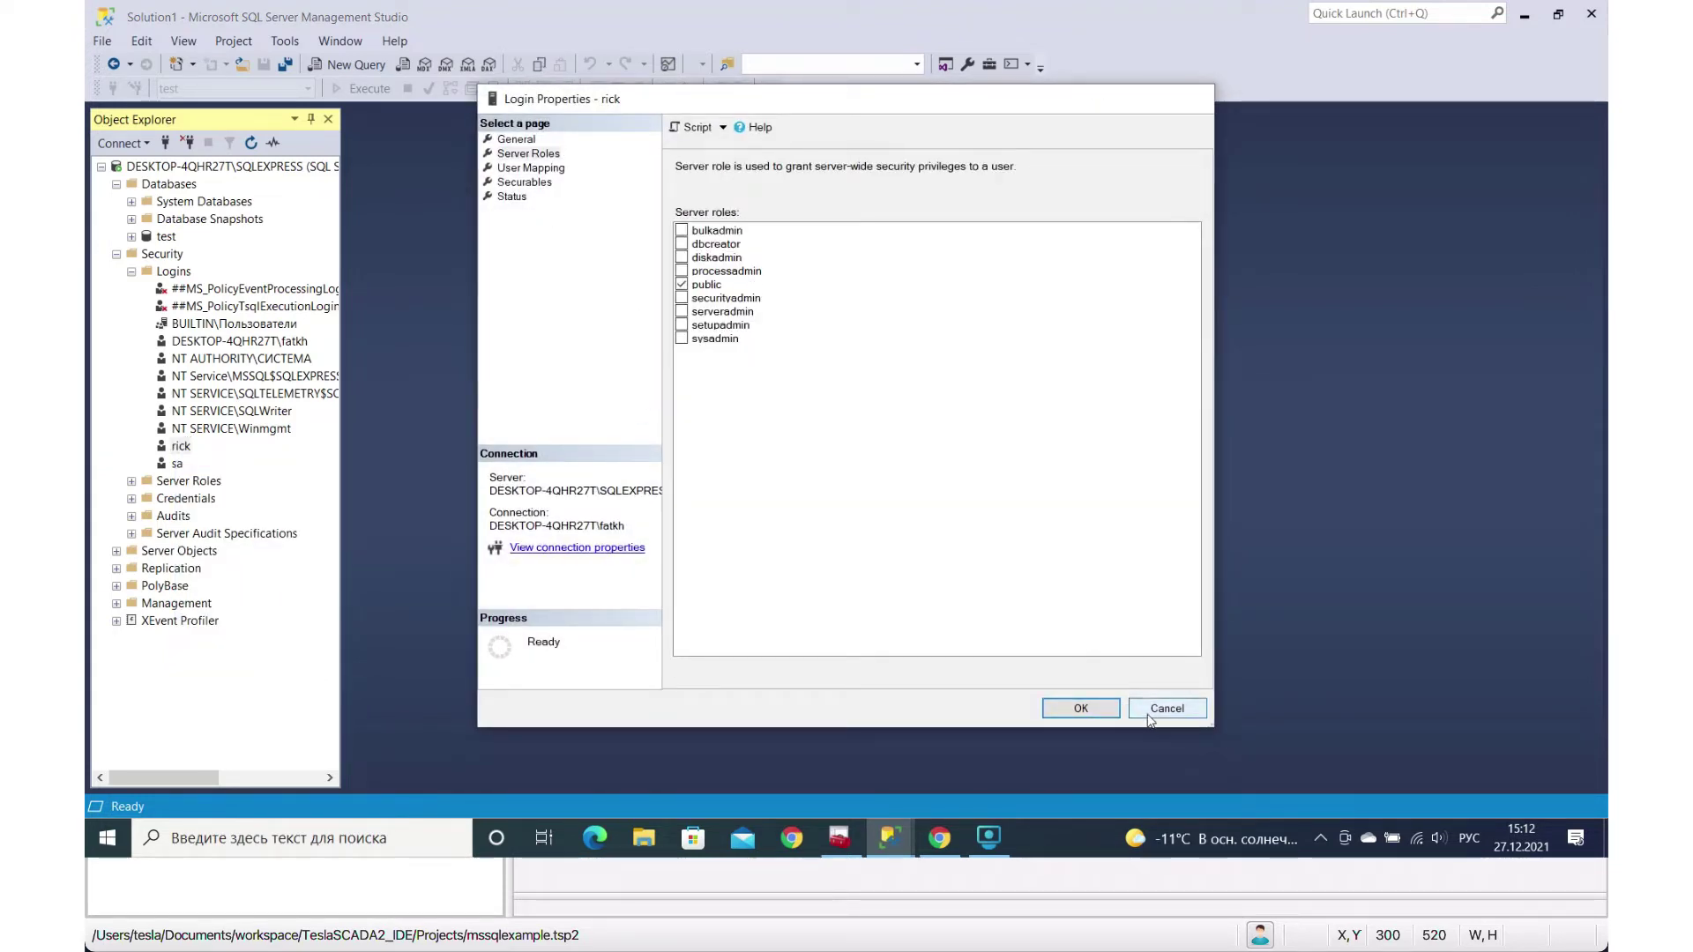
pyautogui.click(1167, 709)
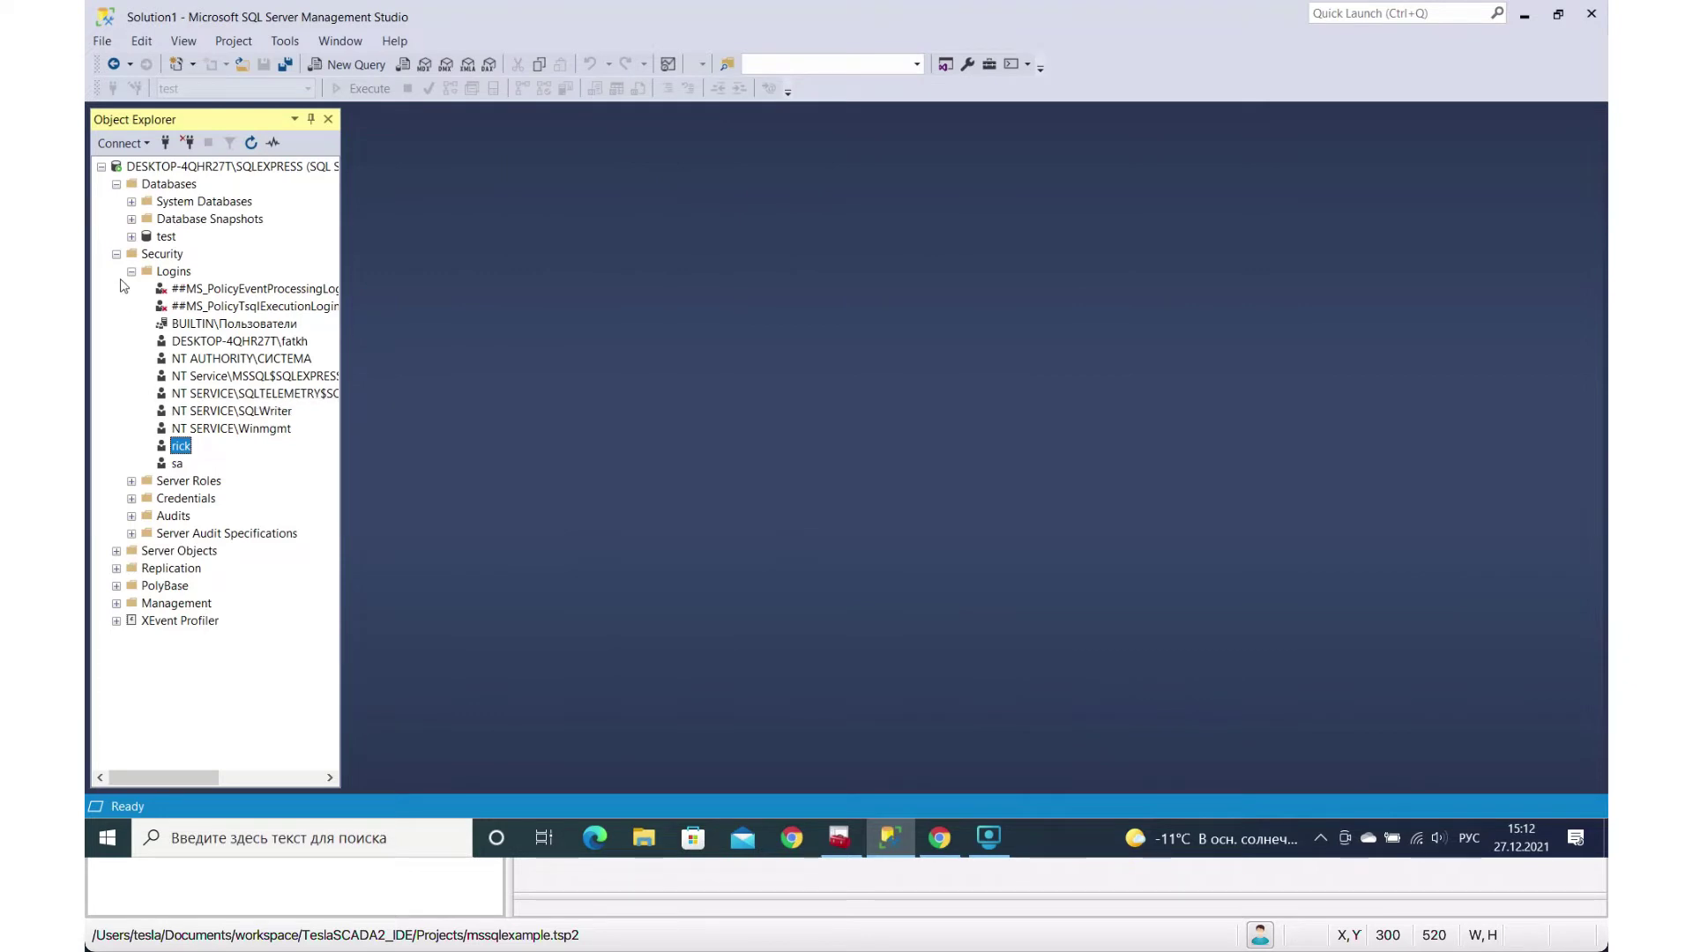
# - Review the database role membership of the matching user under the test database's security users, and close it without changes
pyautogui.click(131, 237)
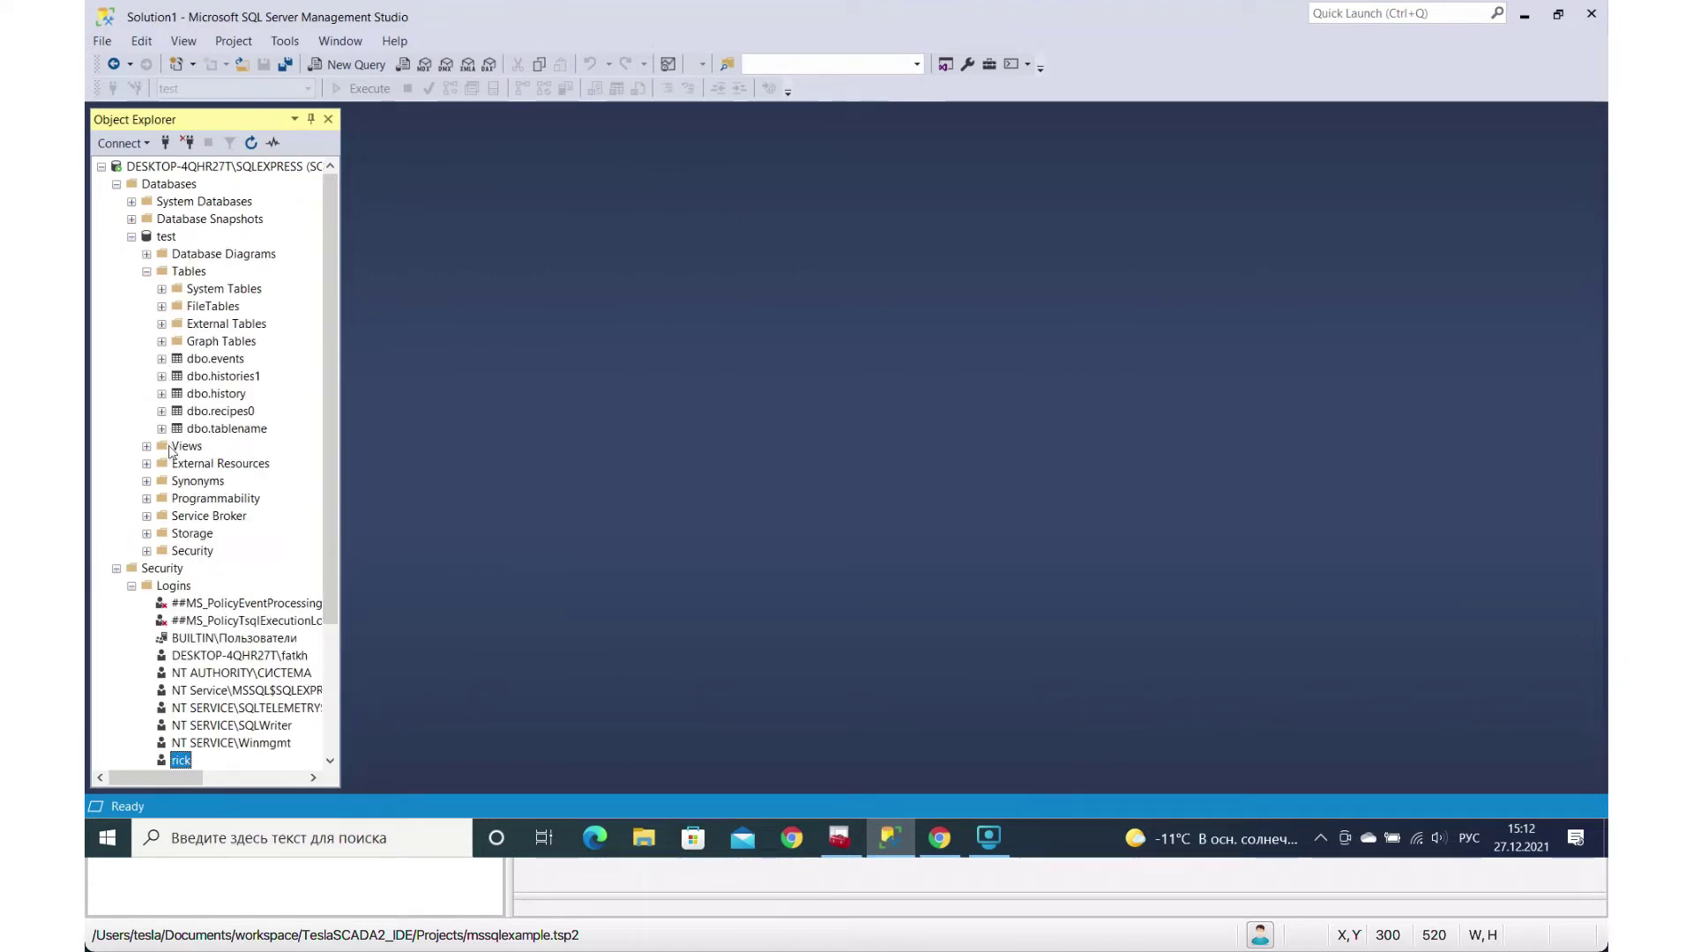
pyautogui.click(147, 551)
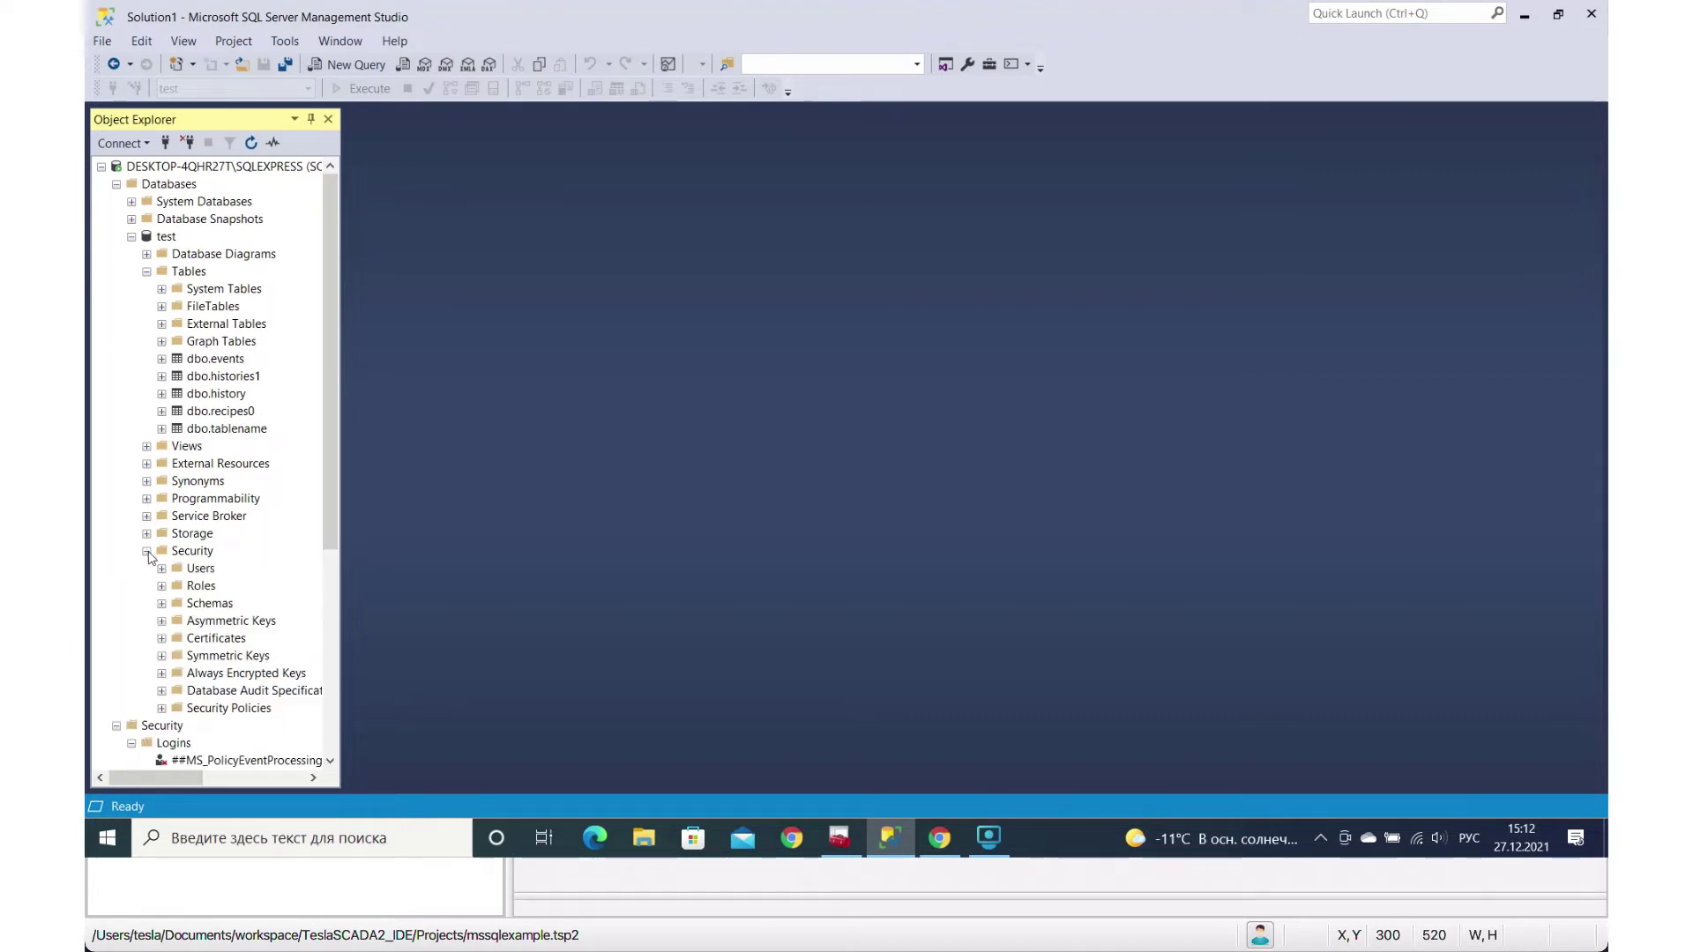
pyautogui.scroll(-1, 158, 551)
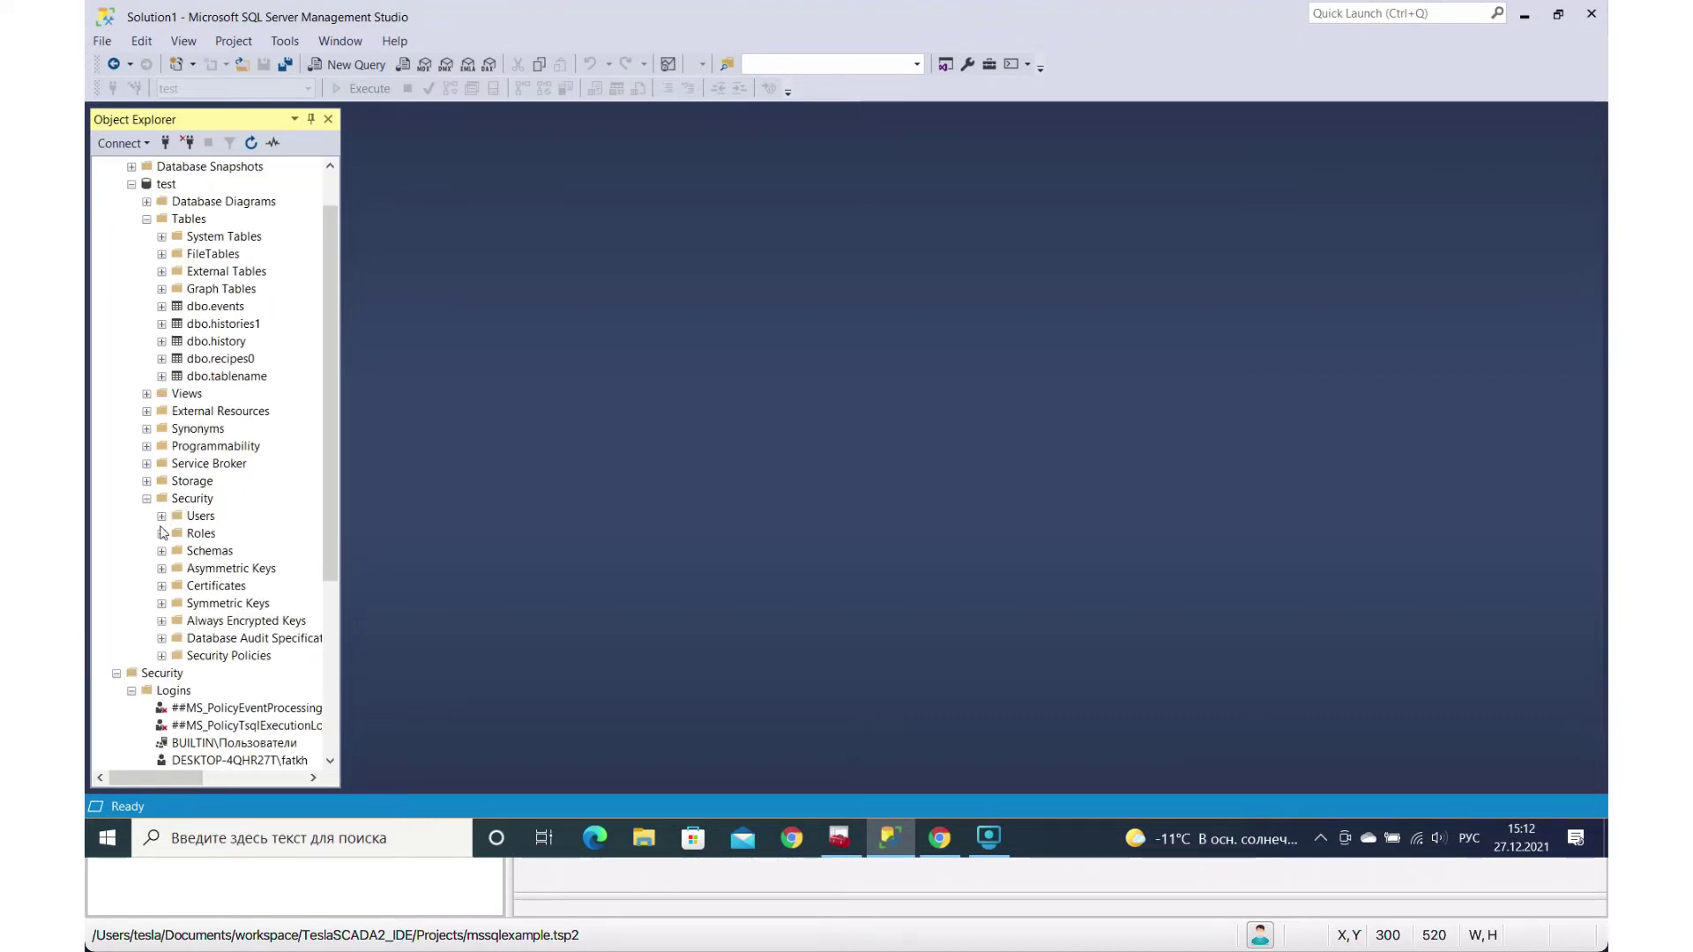
pyautogui.click(162, 516)
pyautogui.rightClick(213, 586)
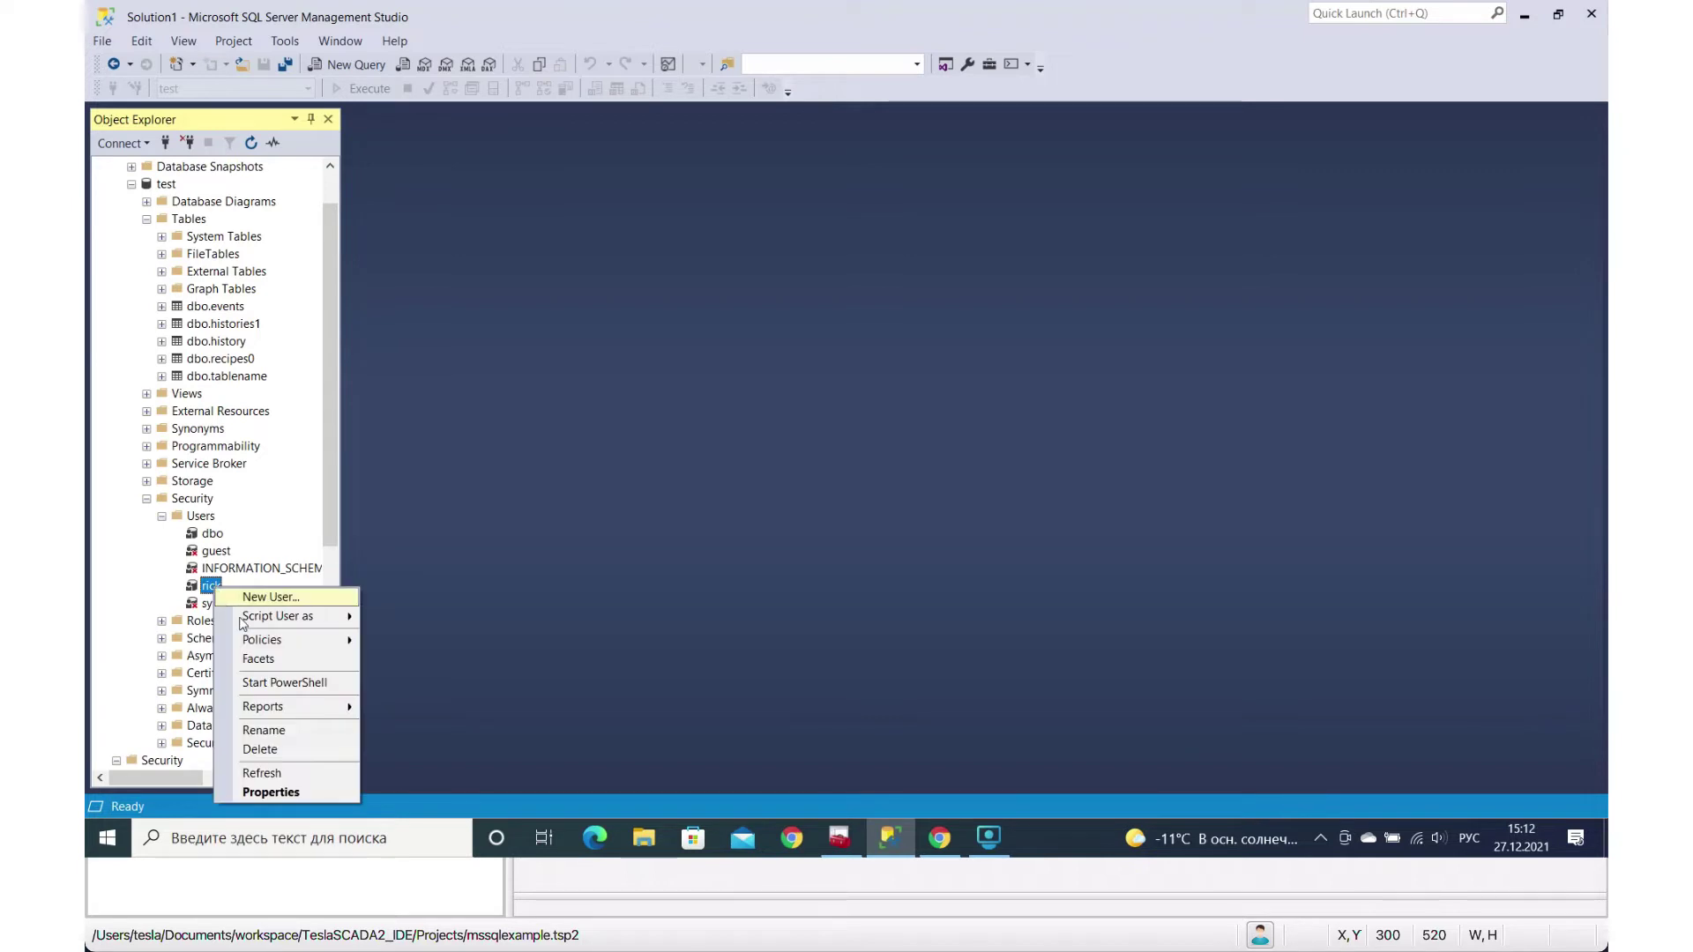
pyautogui.click(265, 792)
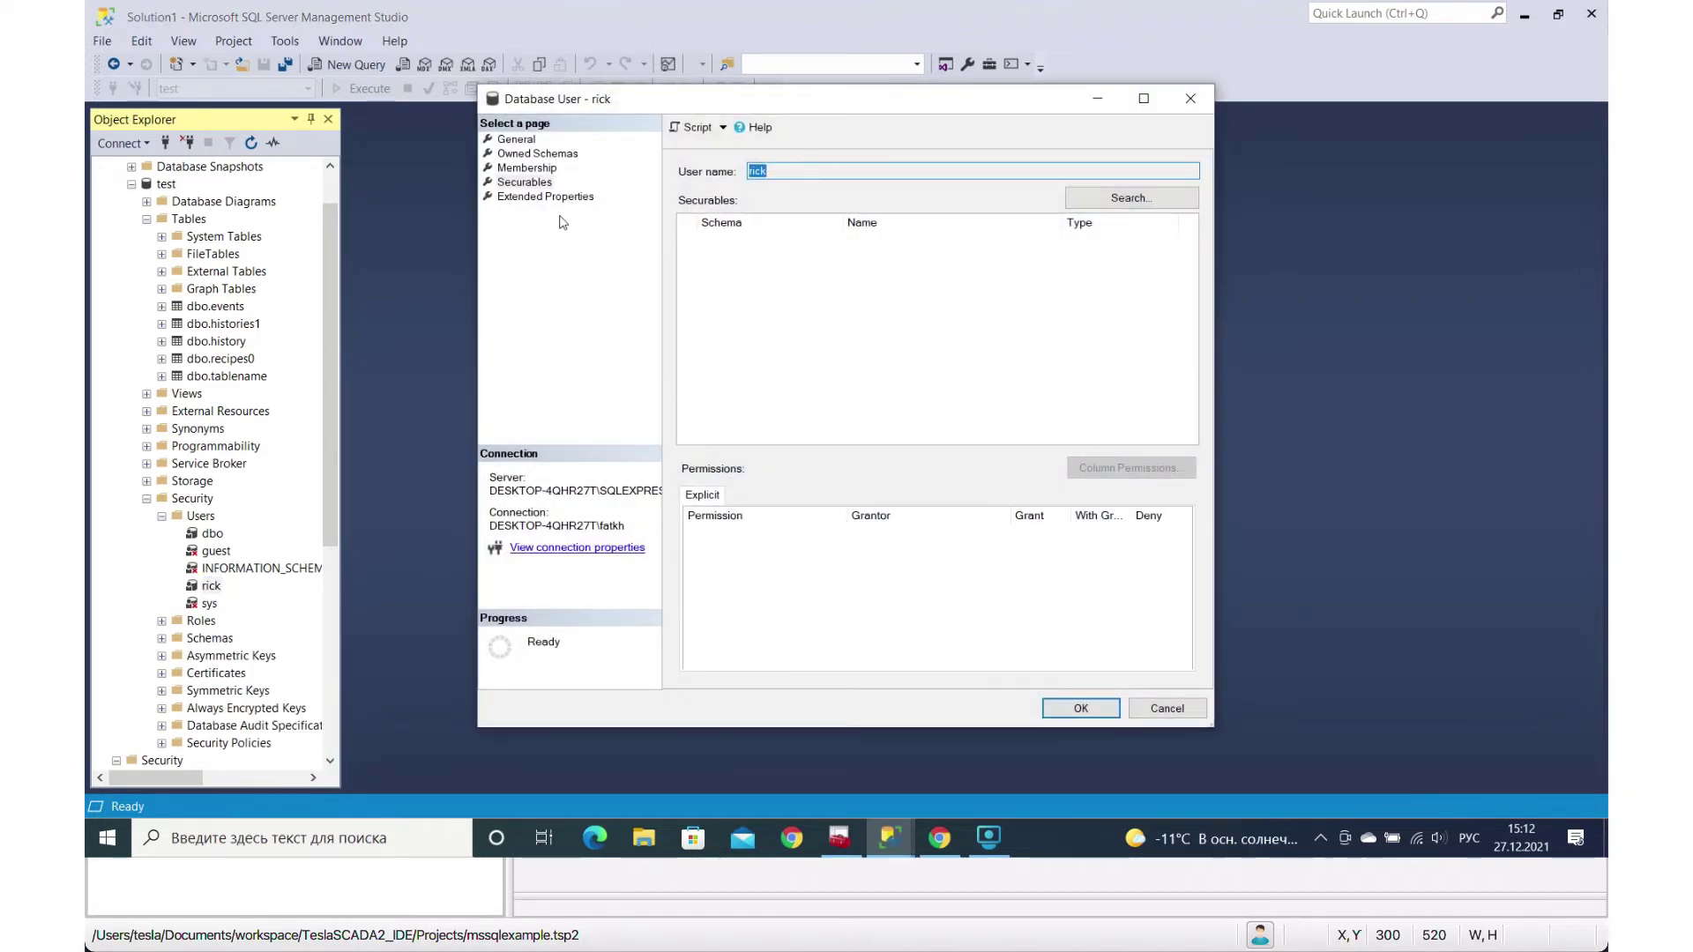
pyautogui.click(539, 167)
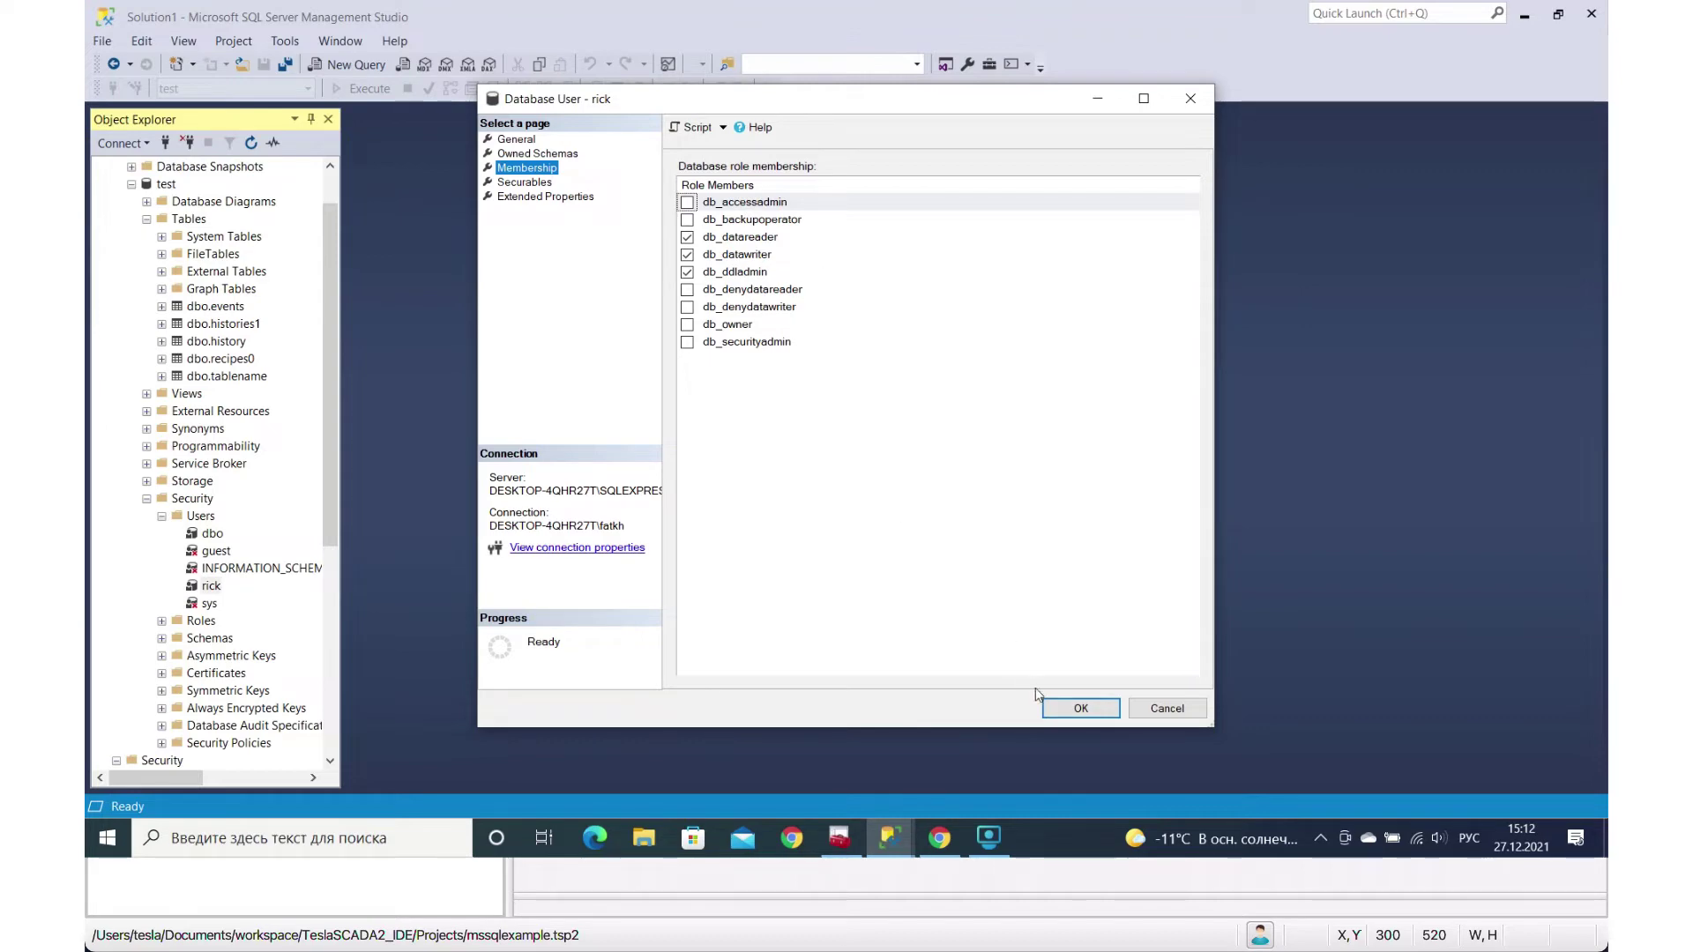
pyautogui.click(1169, 710)
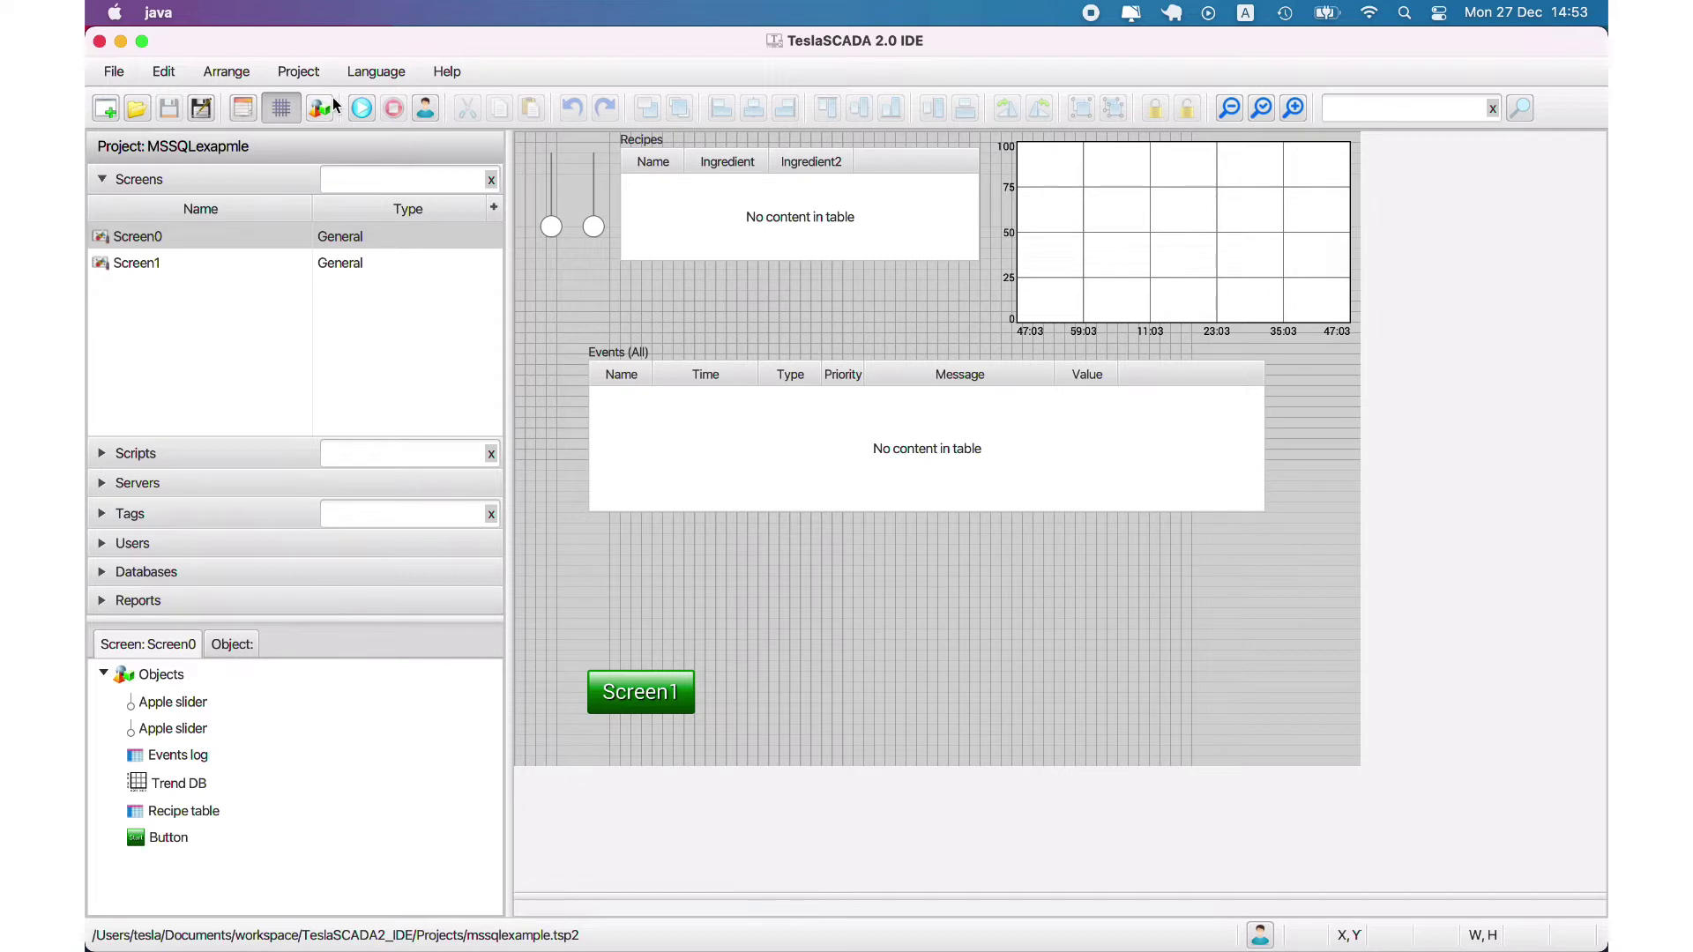
# - Review the project's Events/History settings, examining each part of the events and history database connection strings, and close them without changes
pyautogui.click(241, 114)
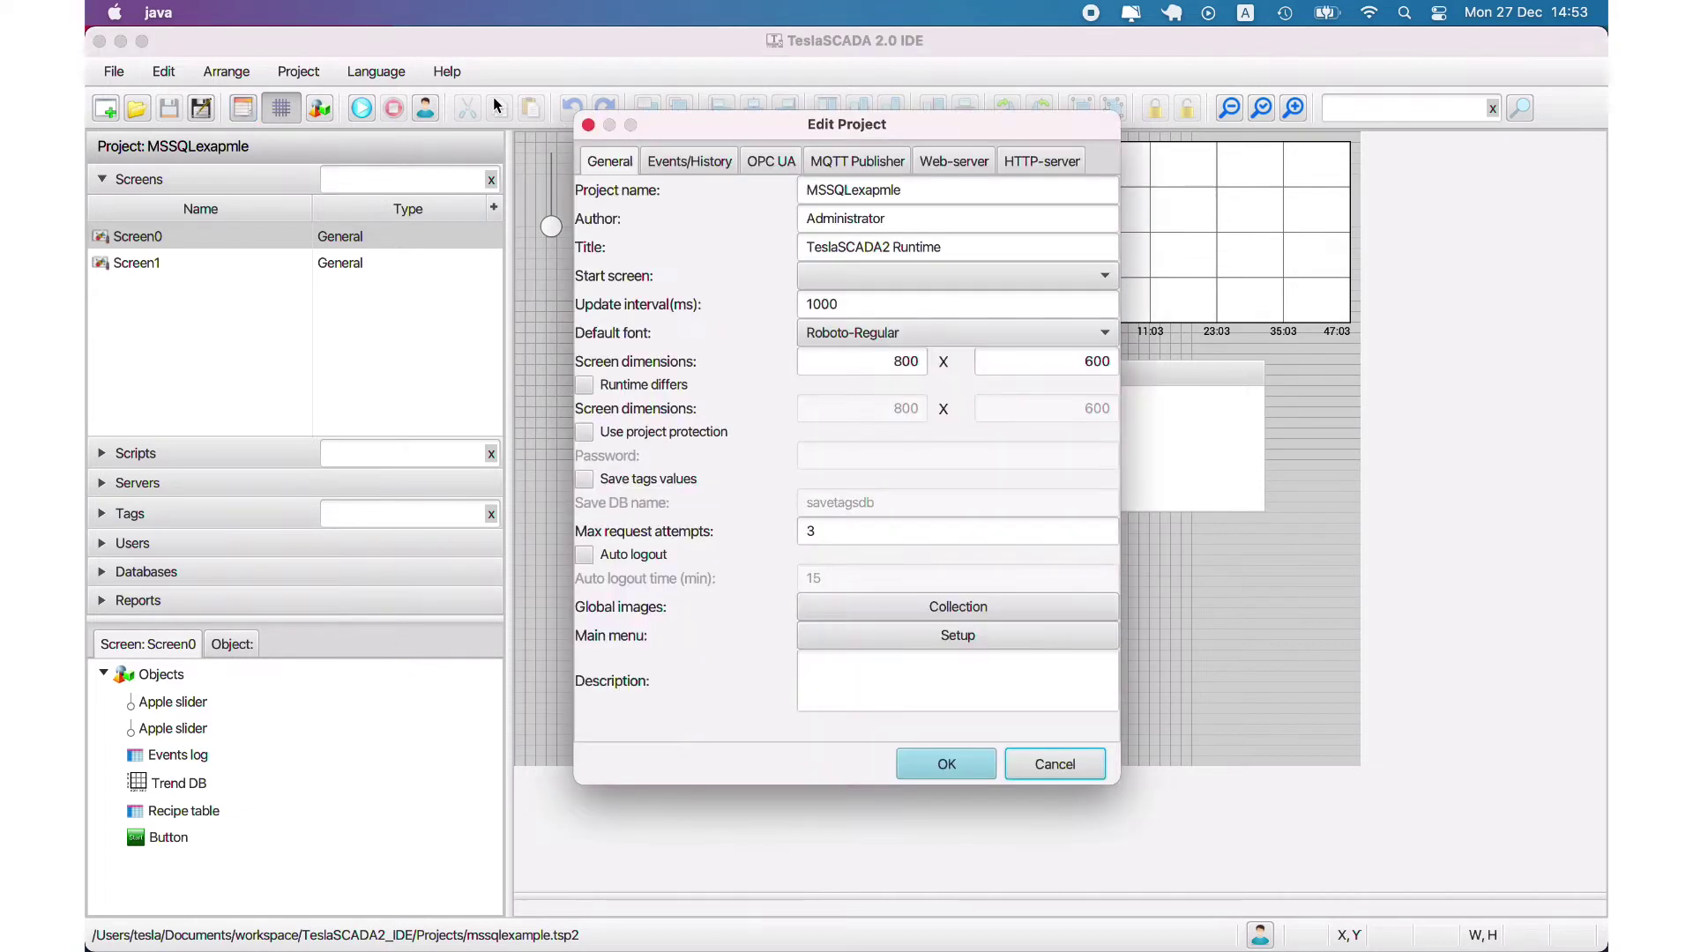
pyautogui.click(714, 164)
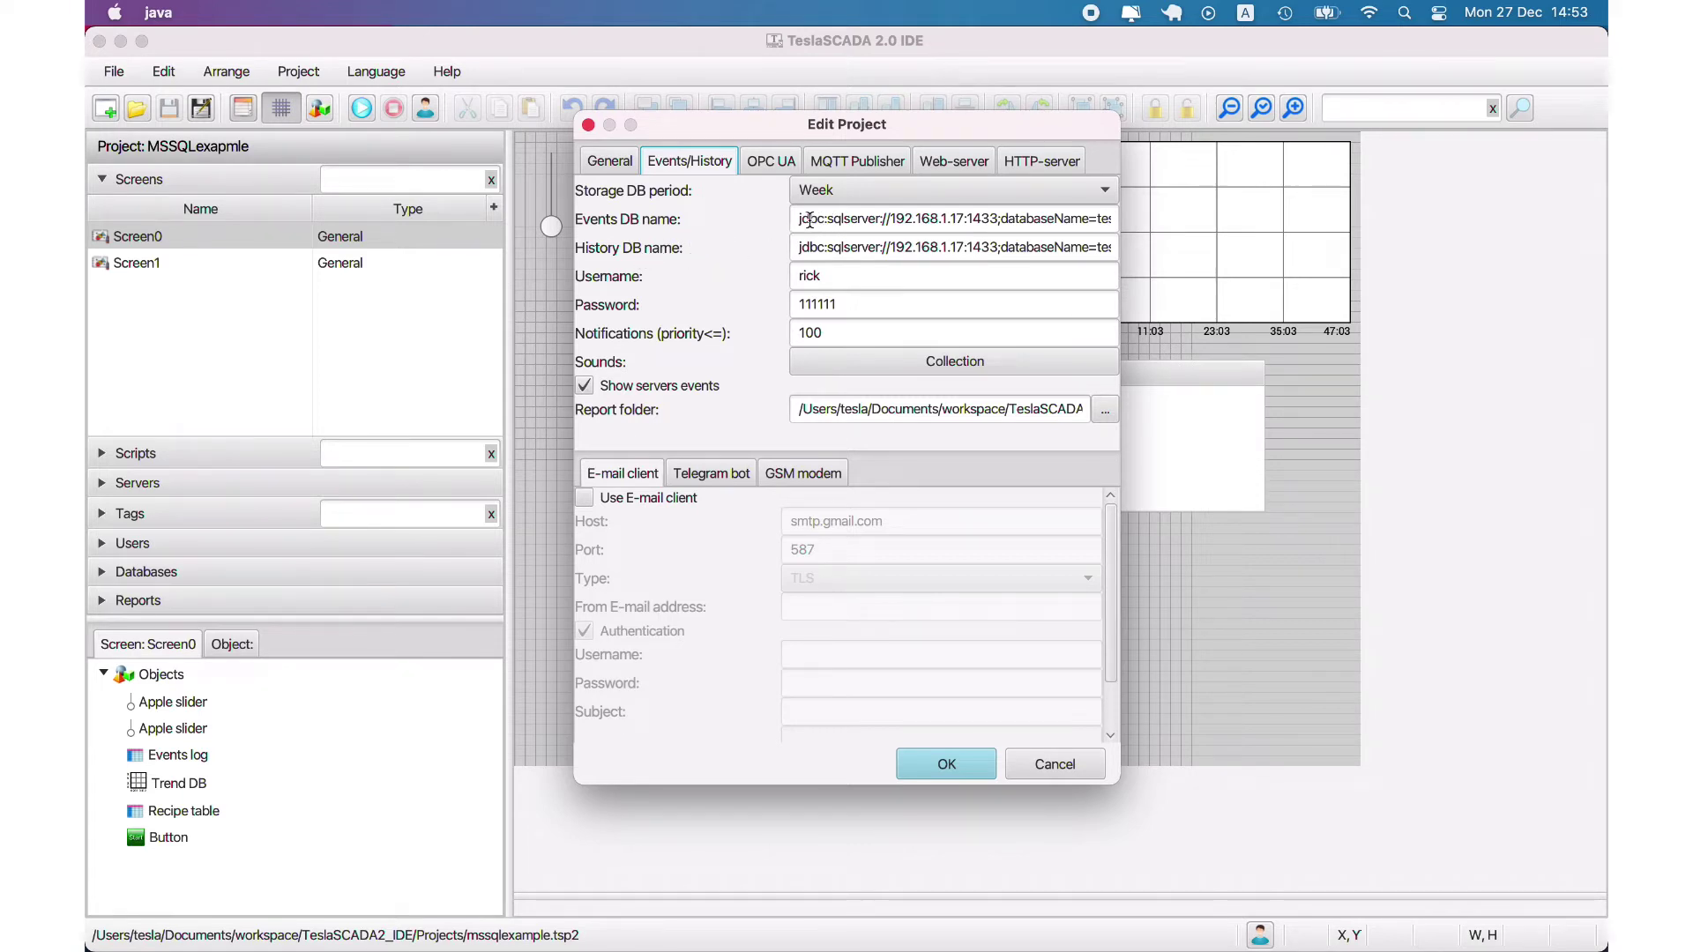
pyautogui.moveTo(802, 218); pyautogui.dragTo(882, 216)
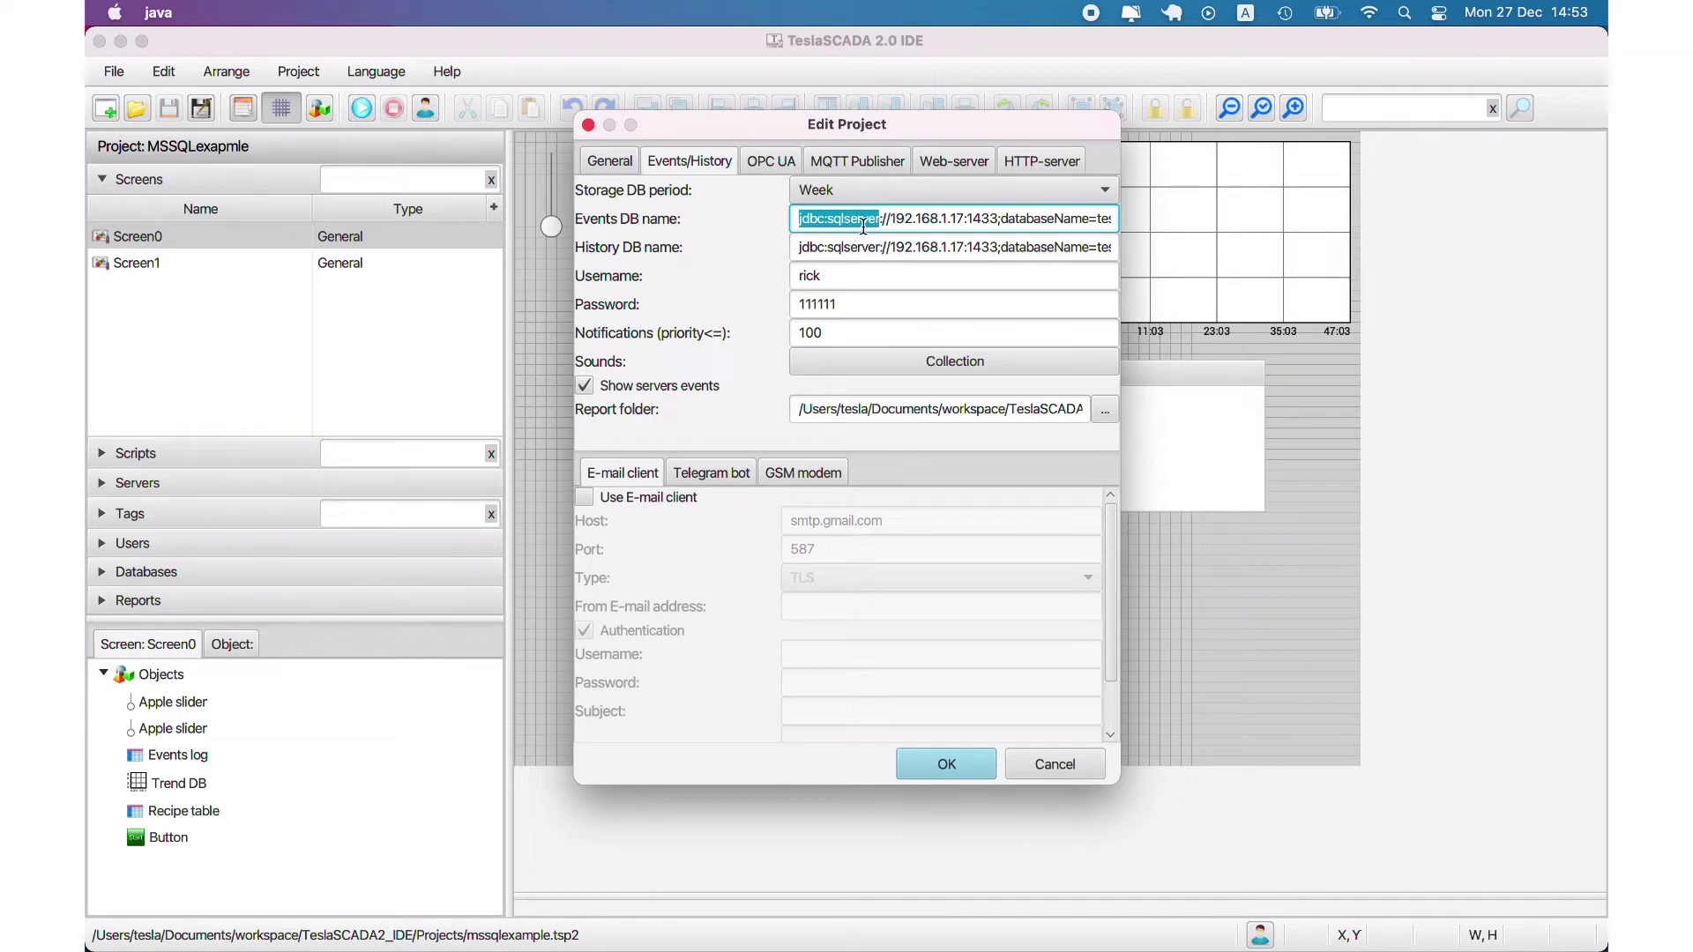
pyautogui.moveTo(894, 218); pyautogui.dragTo(965, 216)
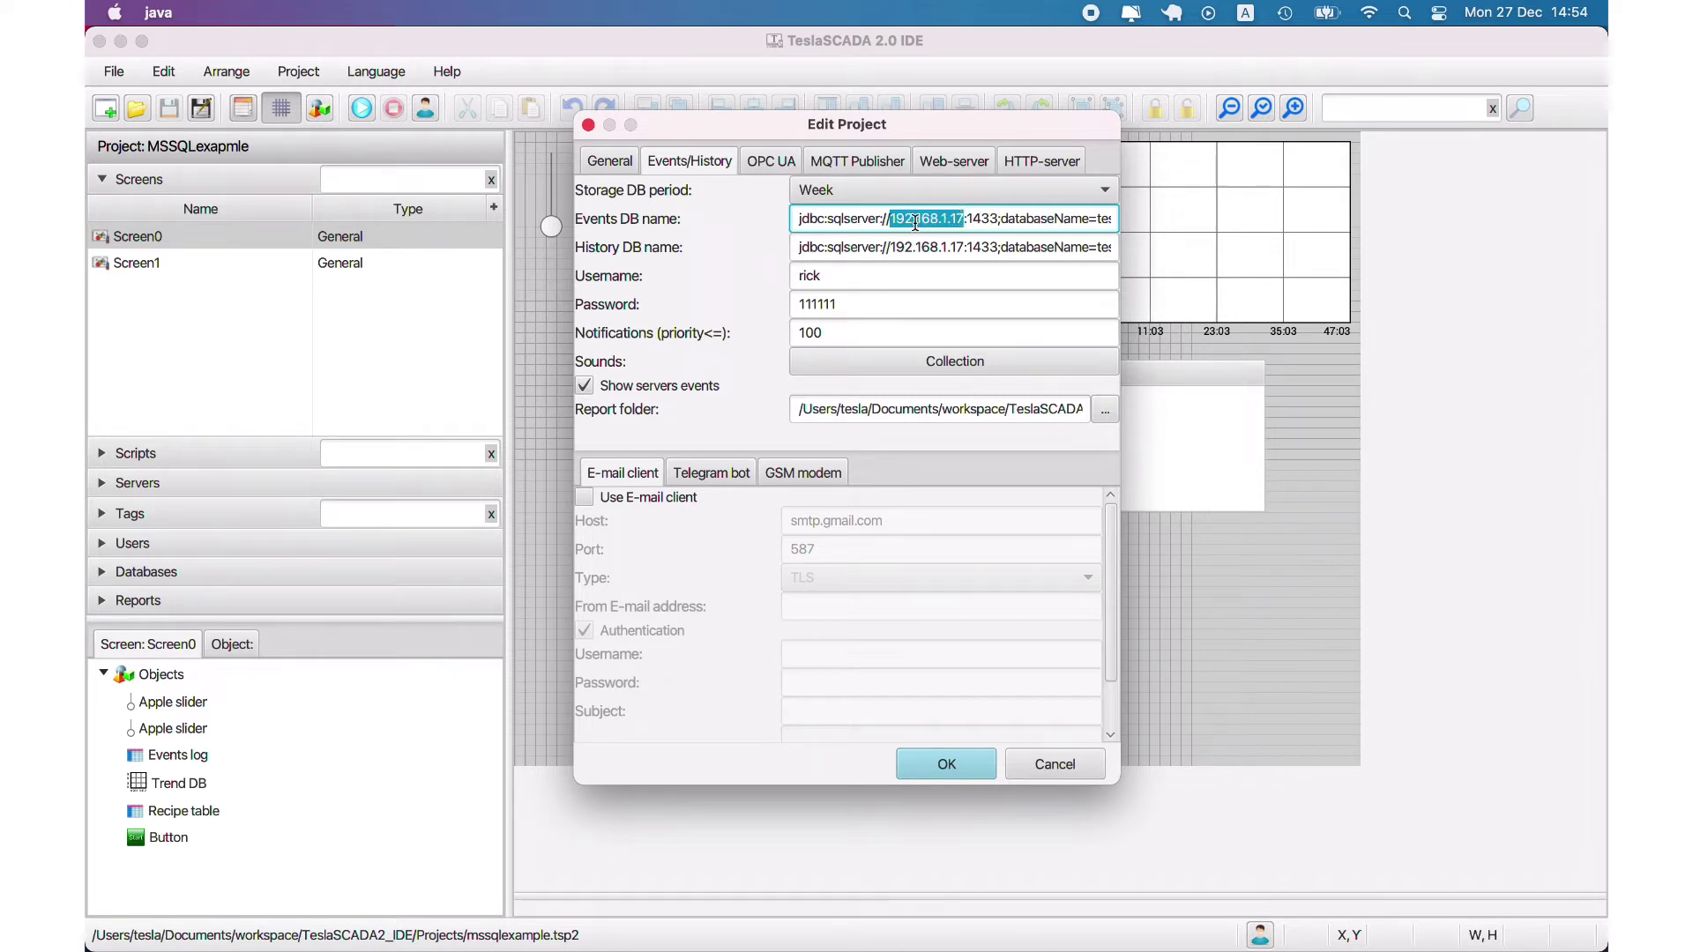
pyautogui.moveTo(968, 219); pyautogui.dragTo(997, 217)
pyautogui.click(997, 219)
pyautogui.moveTo(1001, 219)
pyautogui.mouseDown()
pyautogui.moveTo(1090, 219)
pyautogui.moveTo(999, 219)
pyautogui.mouseUp()
pyautogui.moveTo(1102, 219); pyautogui.dragTo(1100, 219)
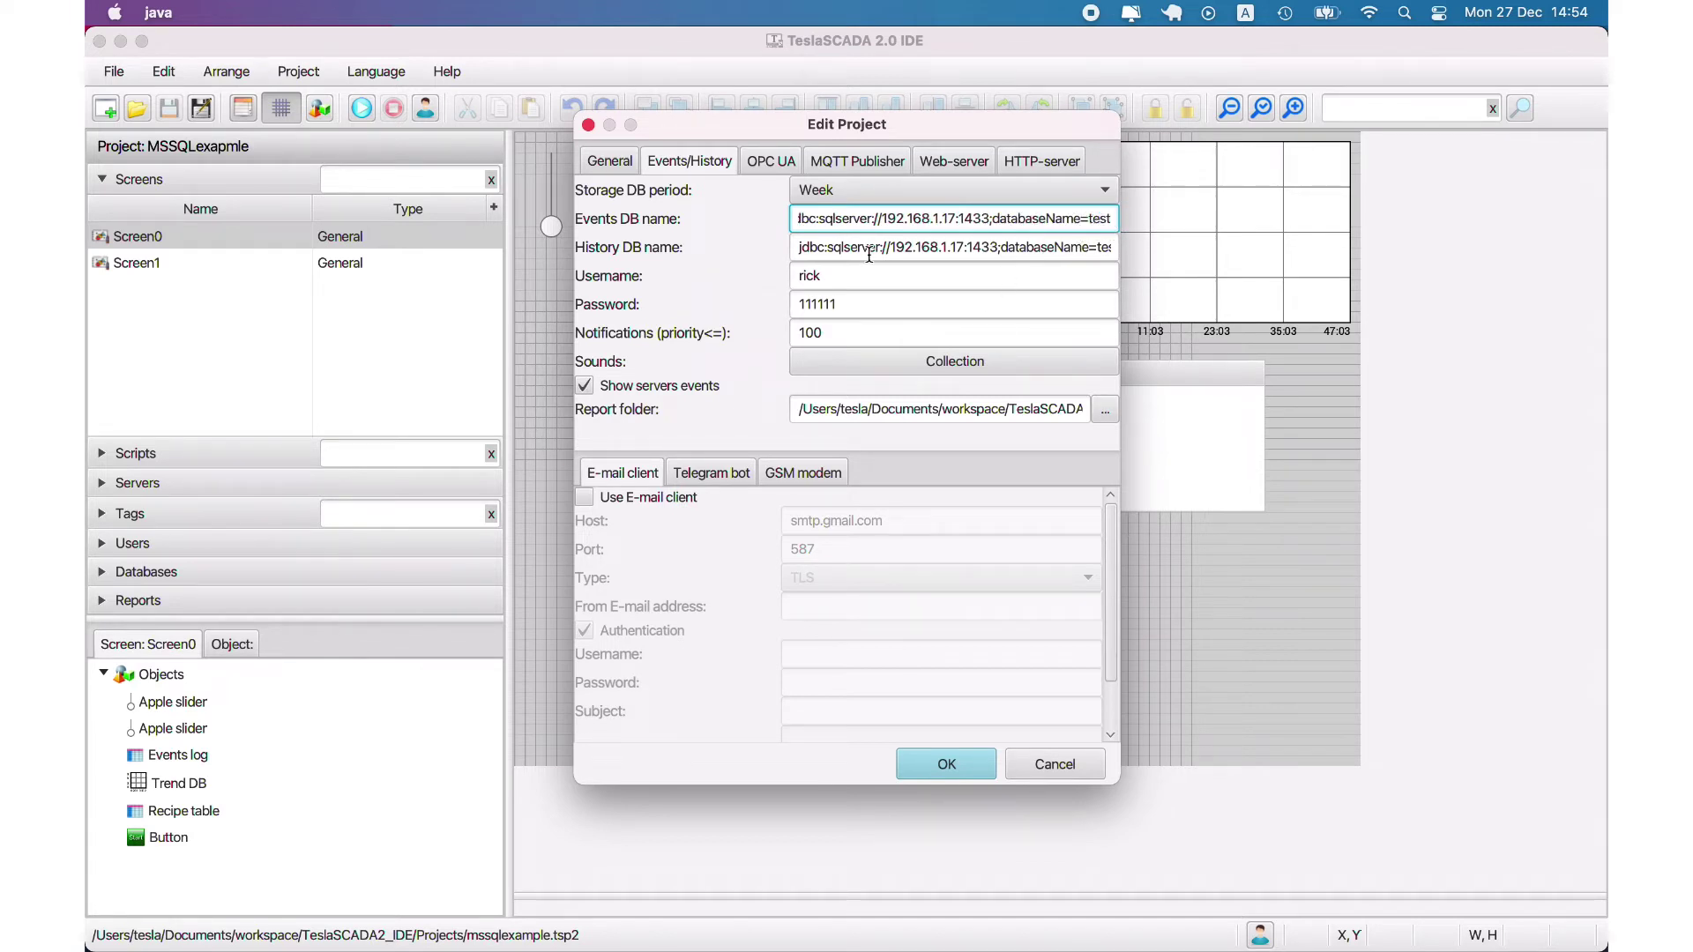
pyautogui.click(817, 250)
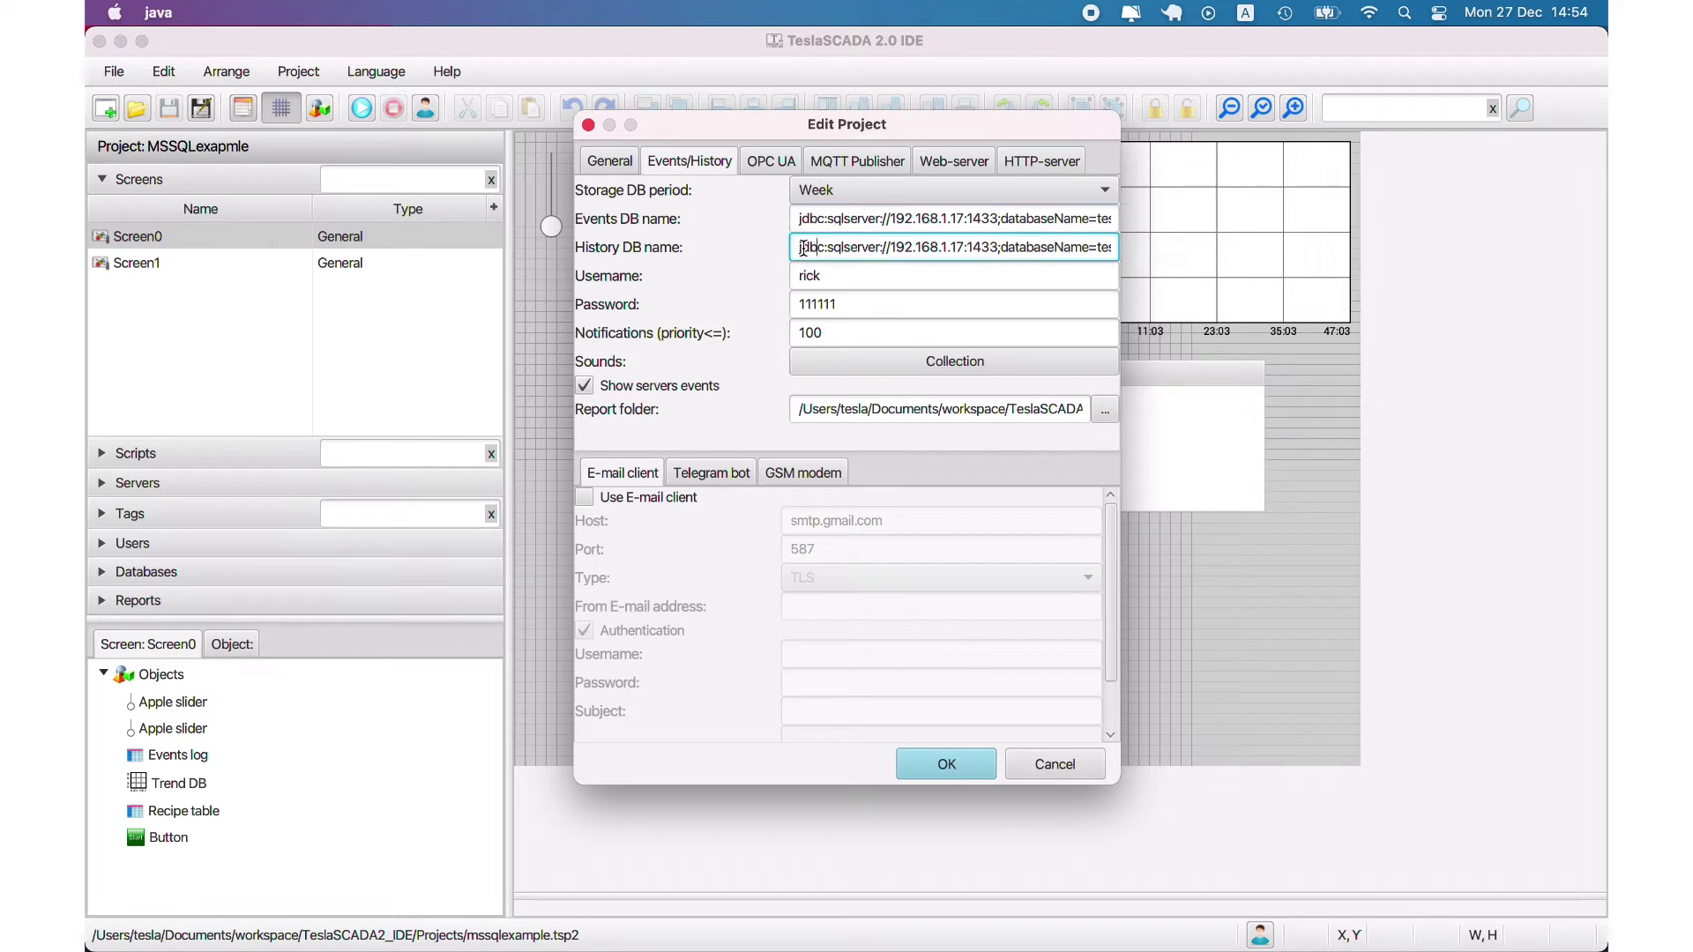
pyautogui.click(1049, 764)
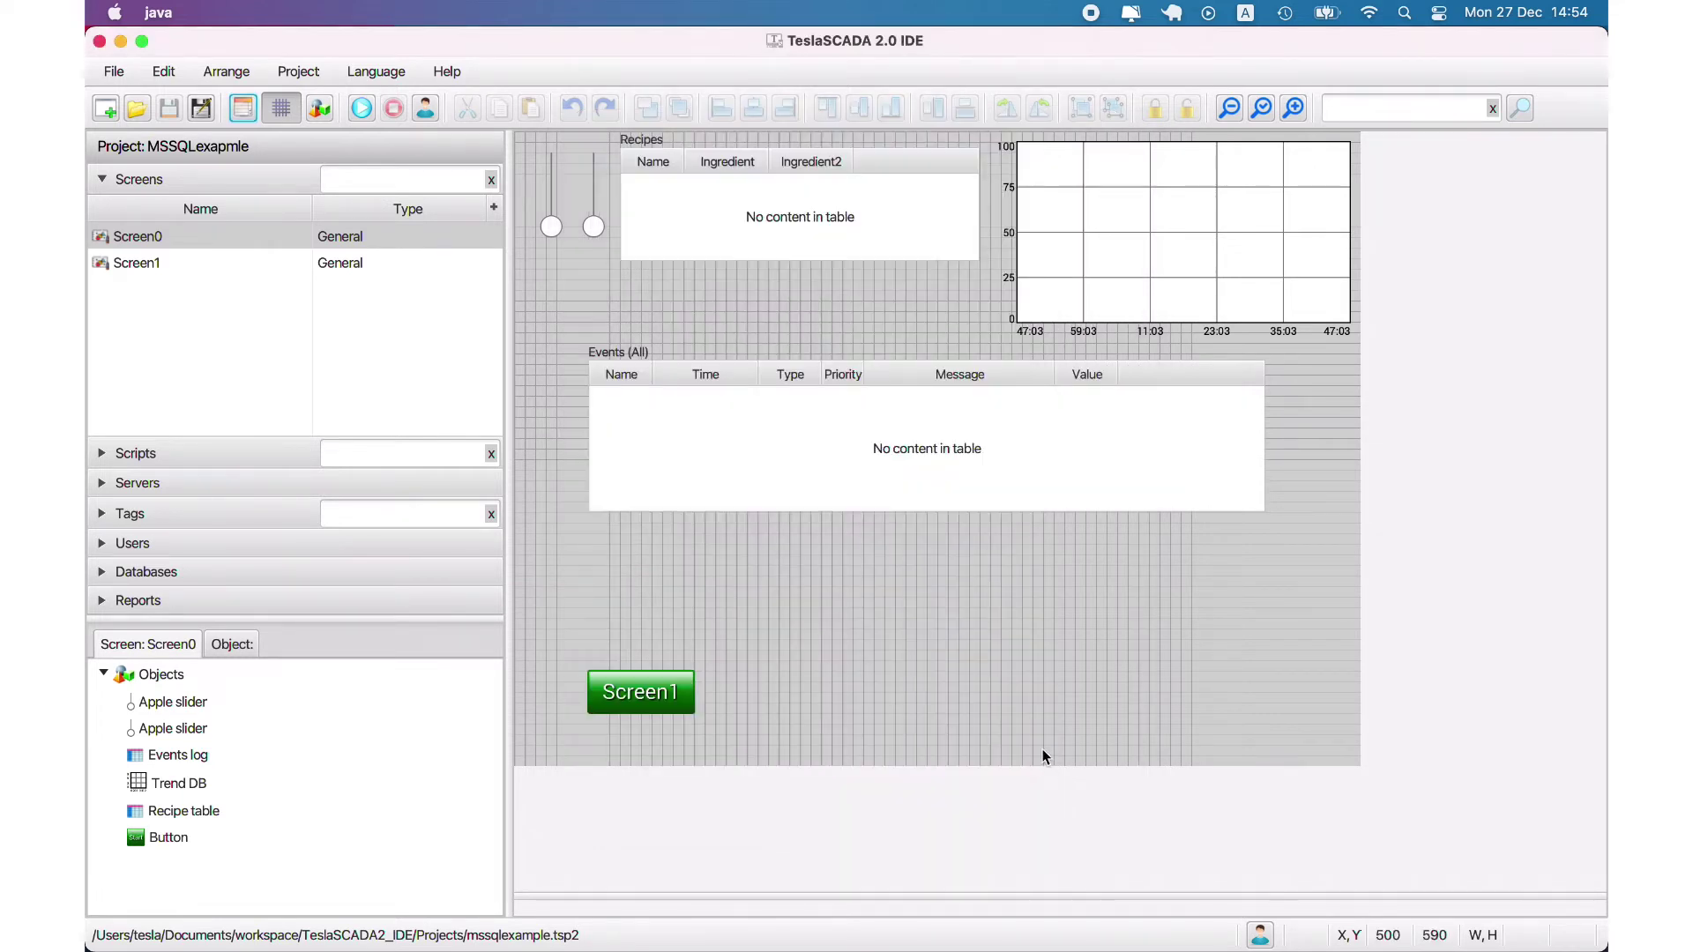
# - Review the connection string in the Recipe0 database properties and close them without changes
pyautogui.click(112, 574)
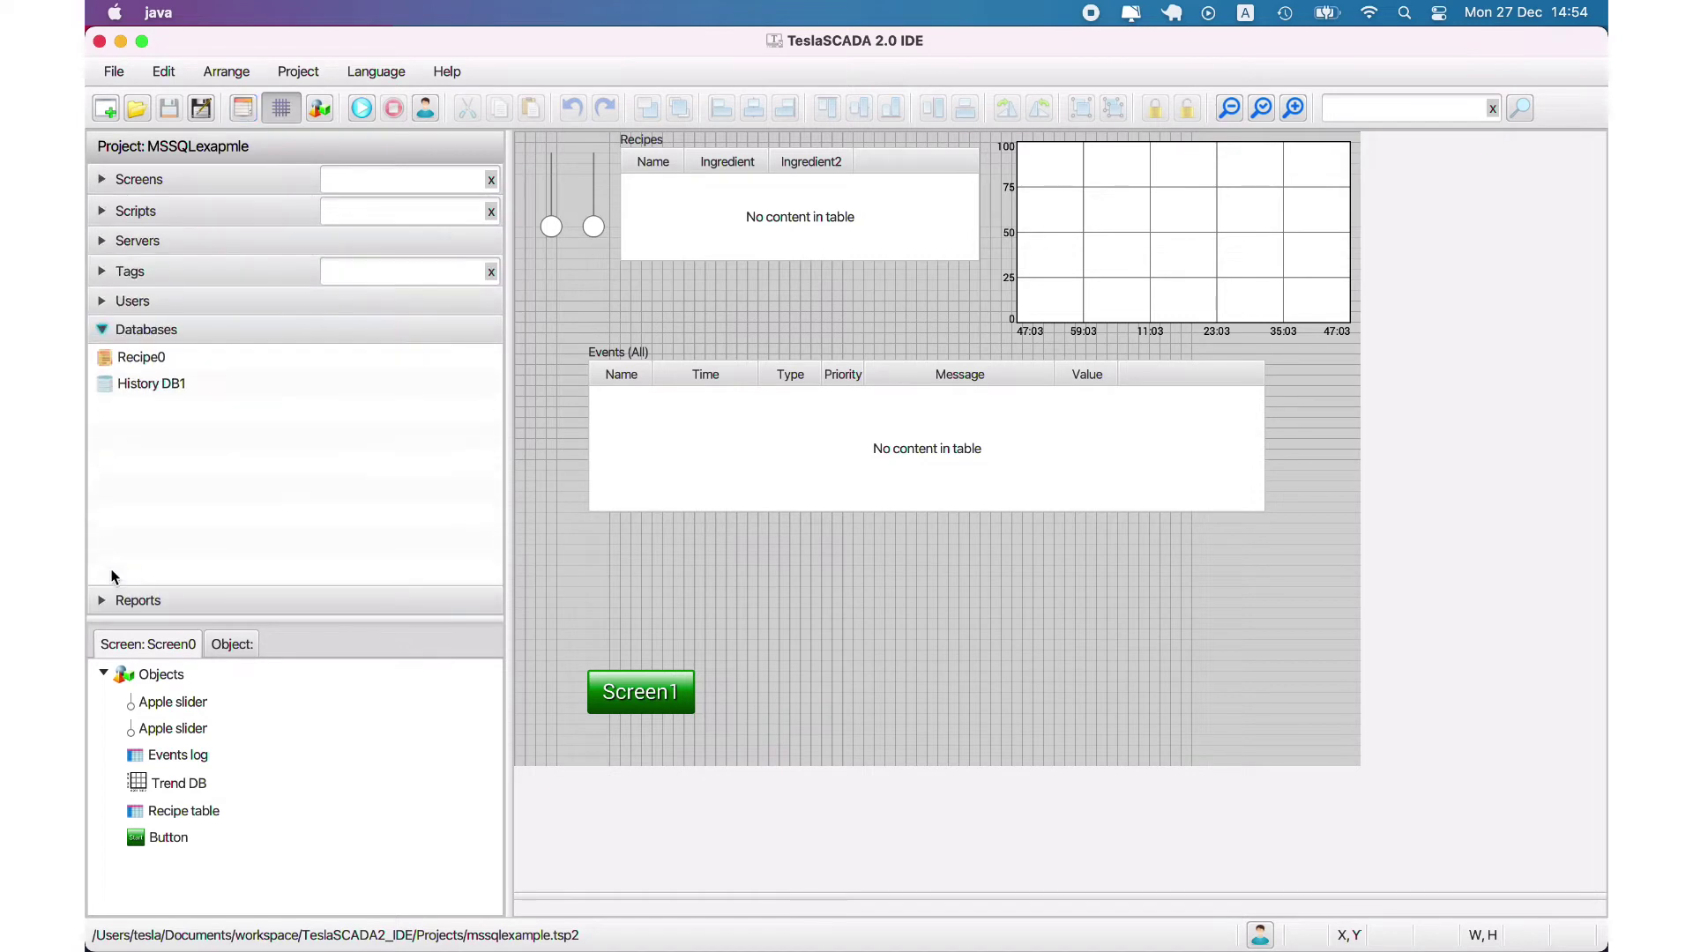
pyautogui.doubleClick(139, 361)
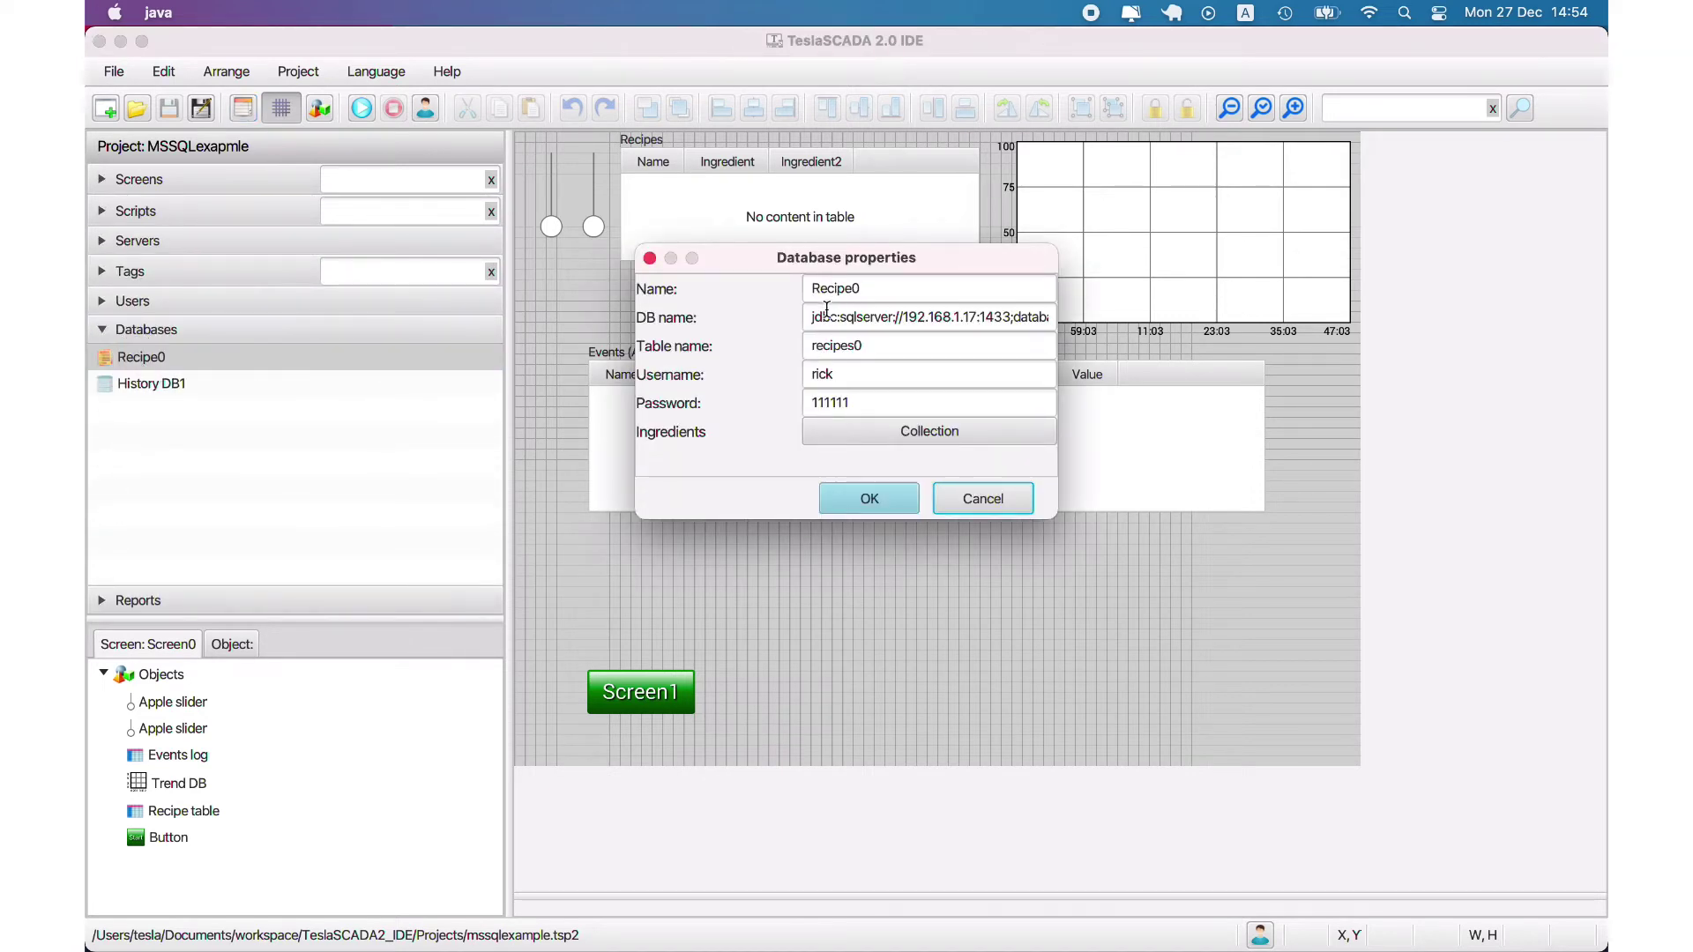
pyautogui.moveTo(807, 318); pyautogui.dragTo(1104, 299)
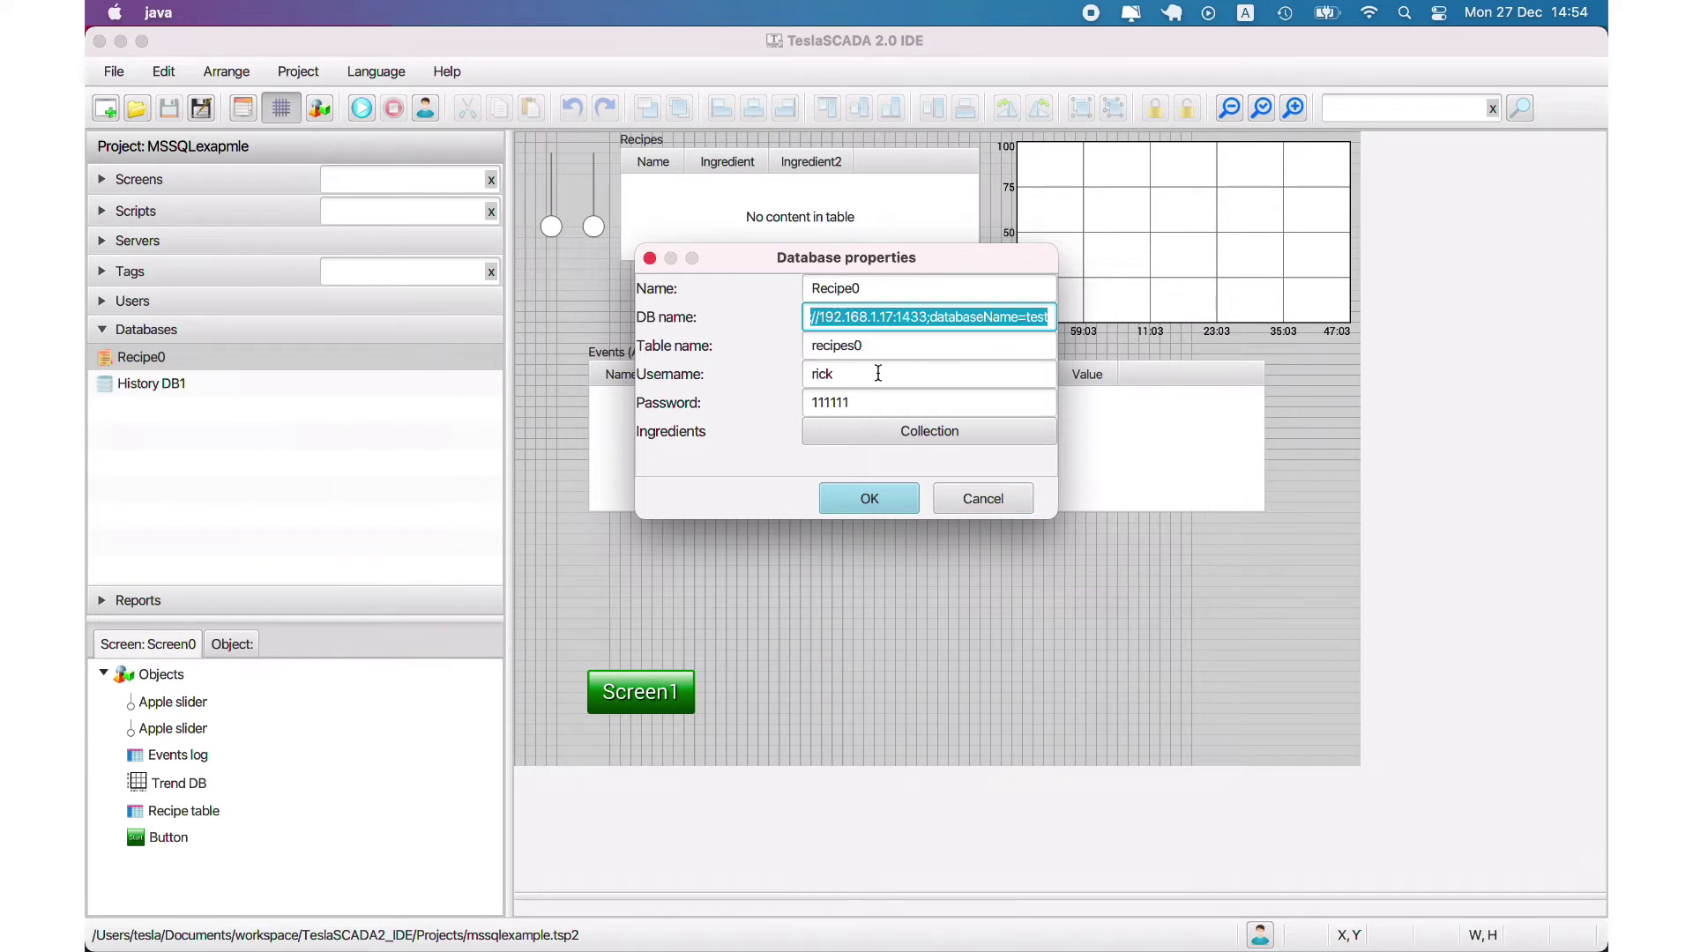
pyautogui.click(984, 500)
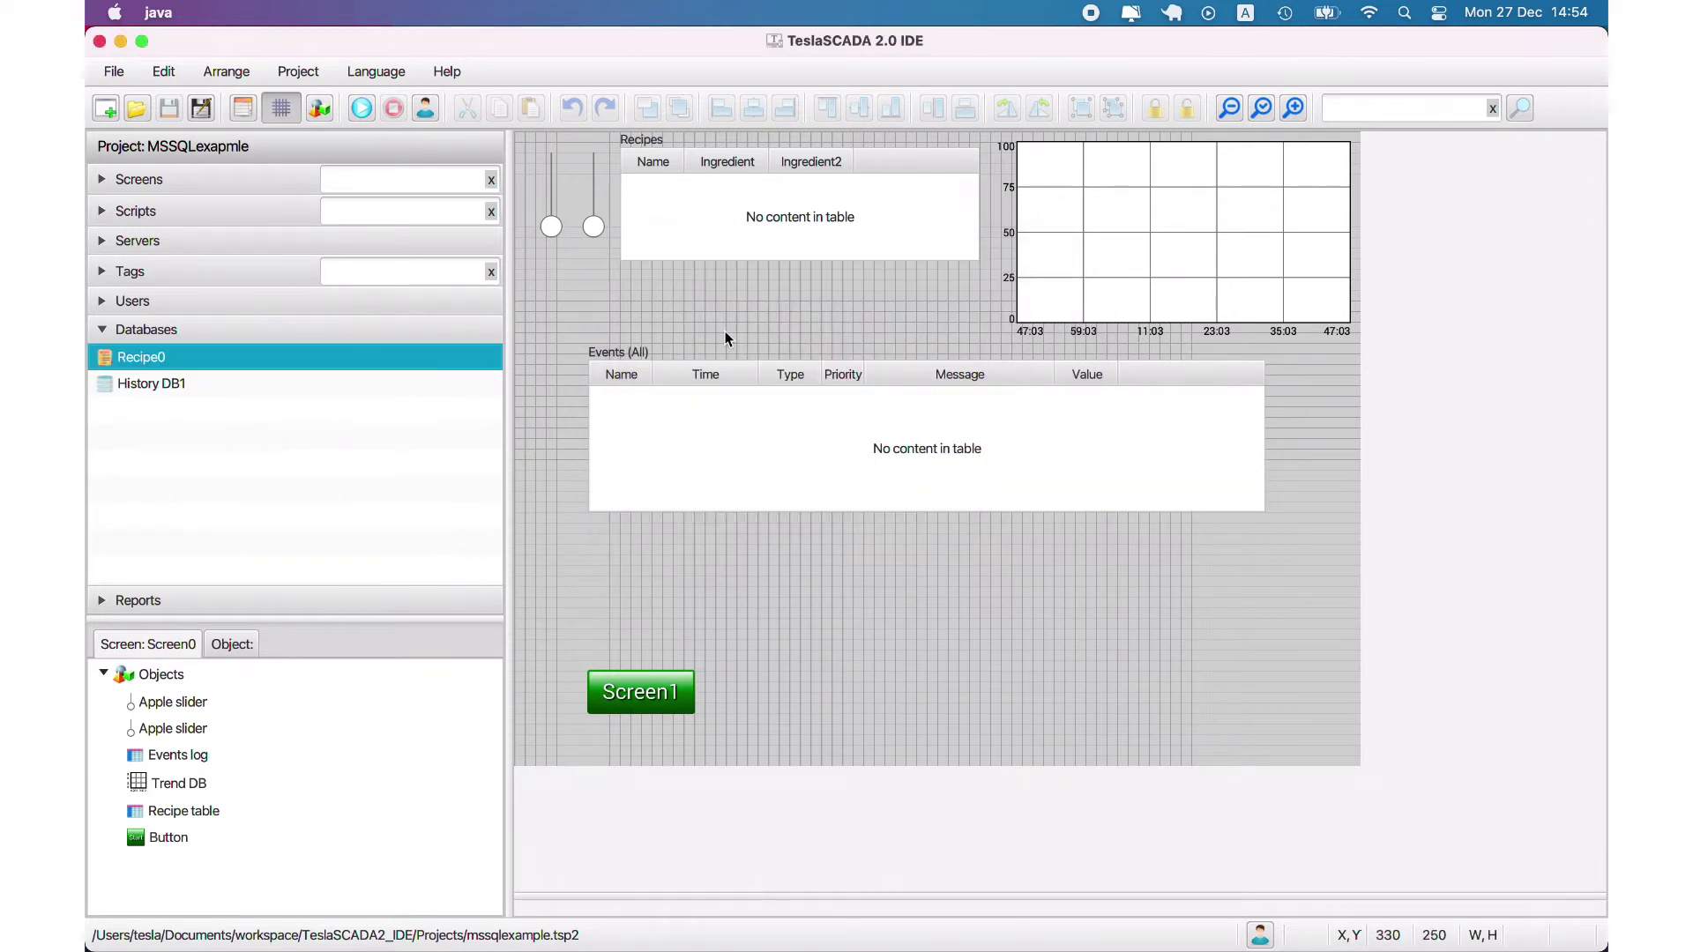
# - Check the username and password fields in the project's Events/History settings and close them without changes
pyautogui.click(243, 111)
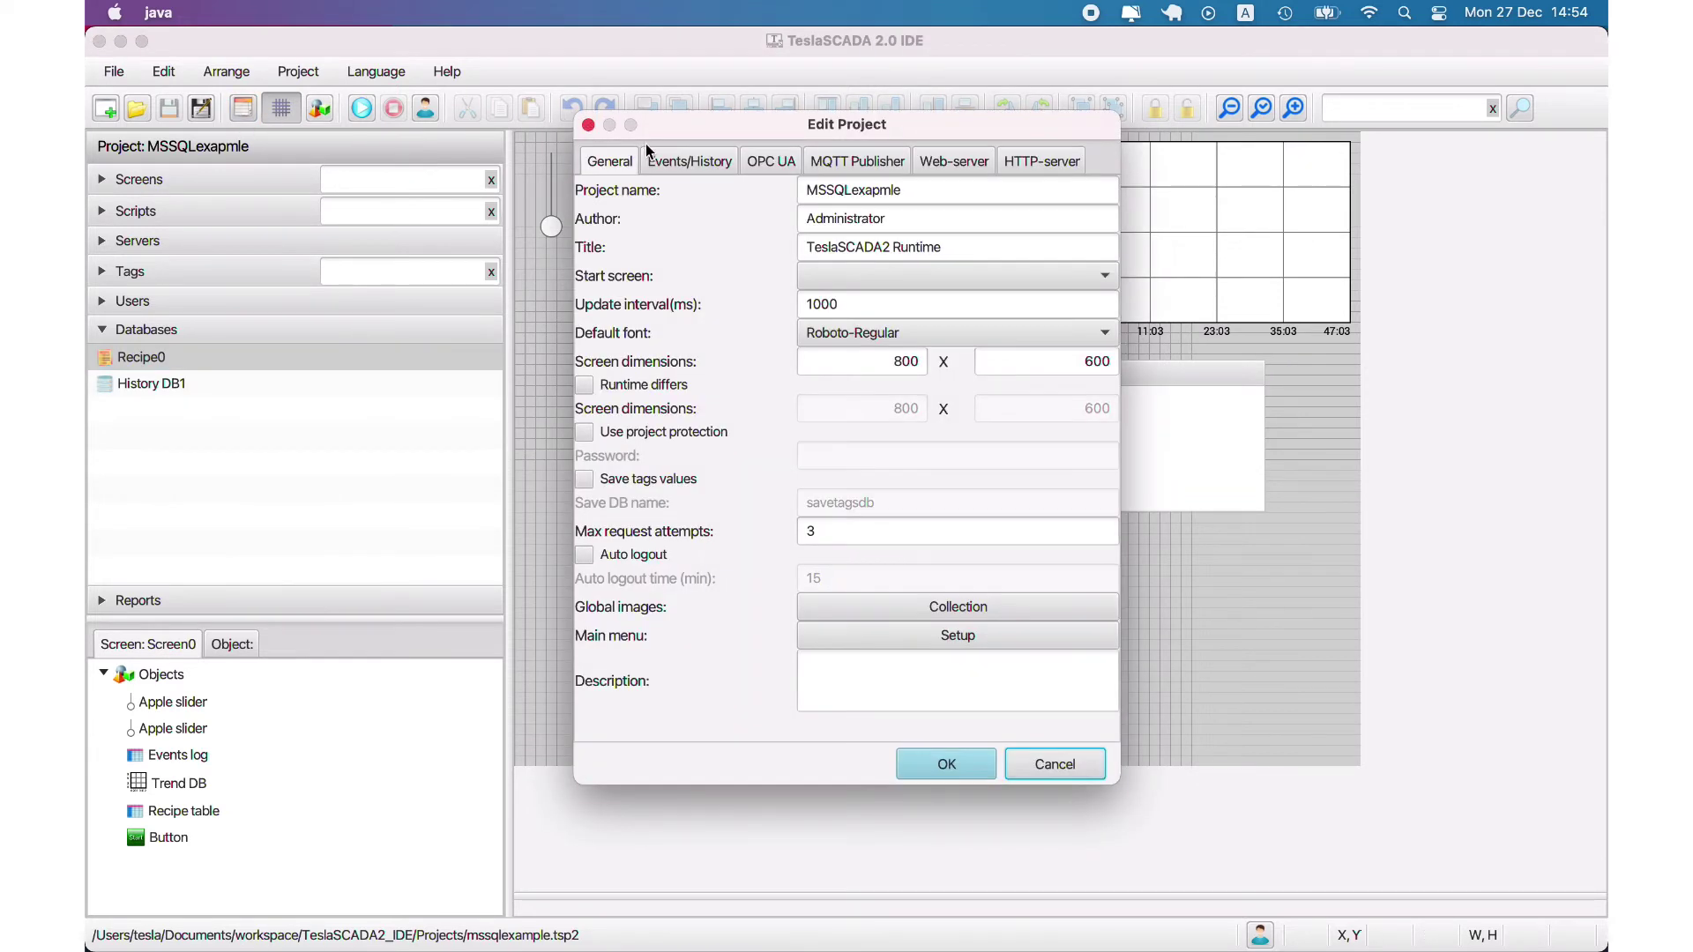
pyautogui.click(692, 160)
pyautogui.moveTo(772, 272)
pyautogui.mouseDown()
pyautogui.moveTo(820, 276)
pyautogui.moveTo(787, 298)
pyautogui.mouseUp()
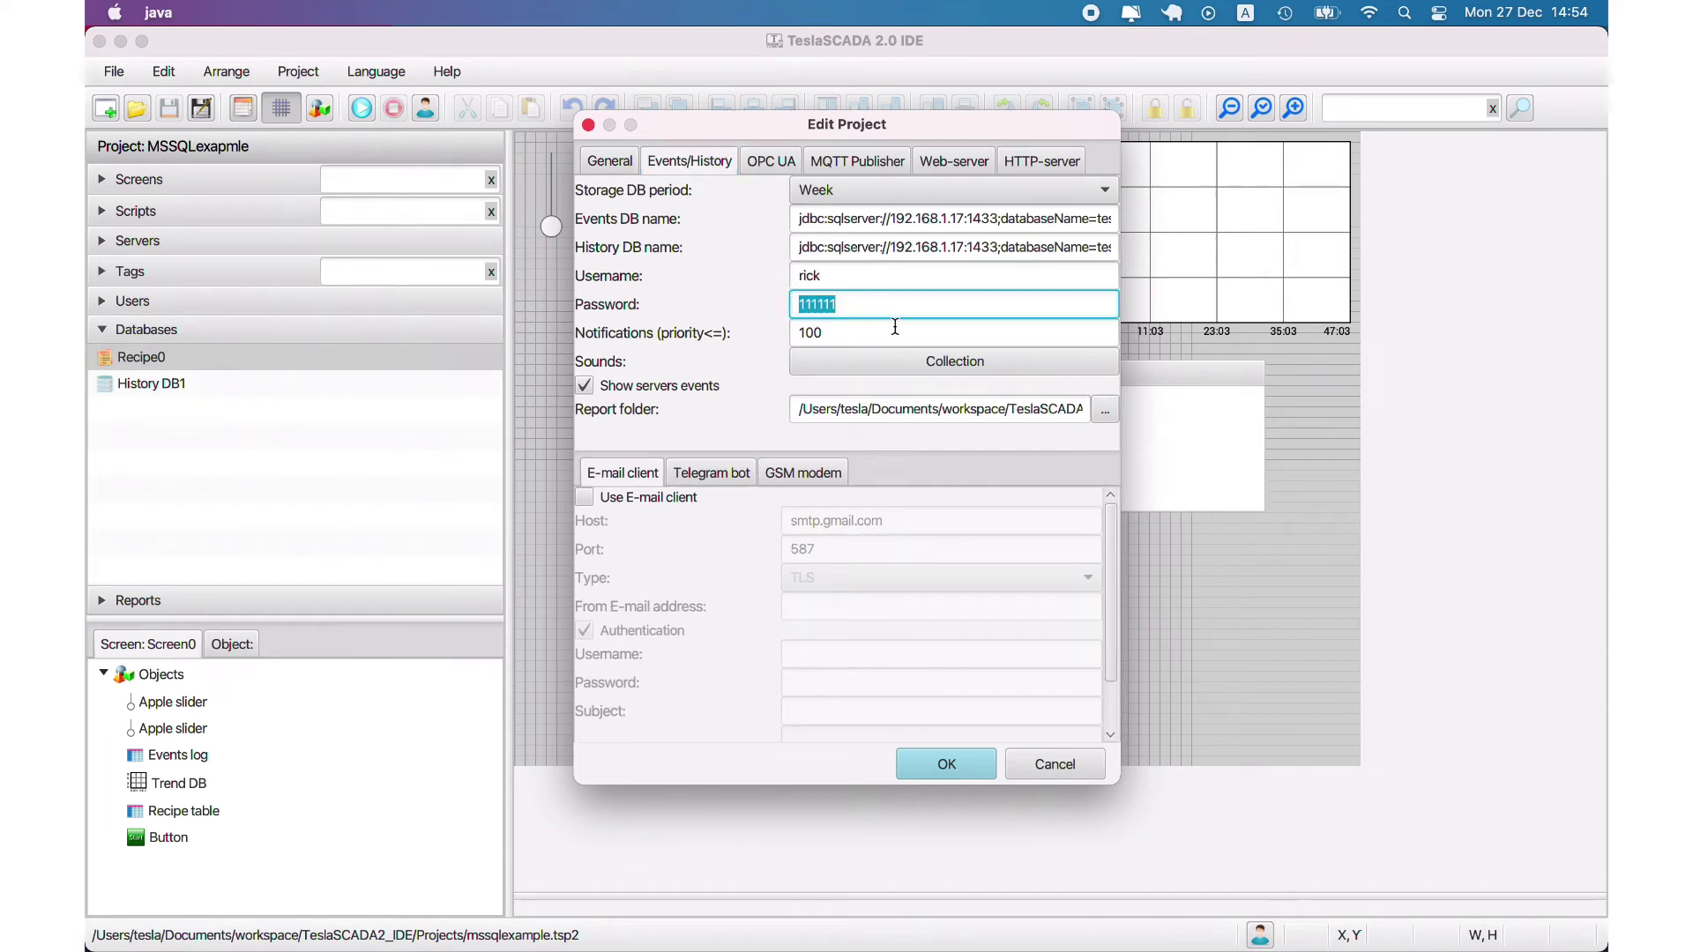
pyautogui.doubleClick(821, 276)
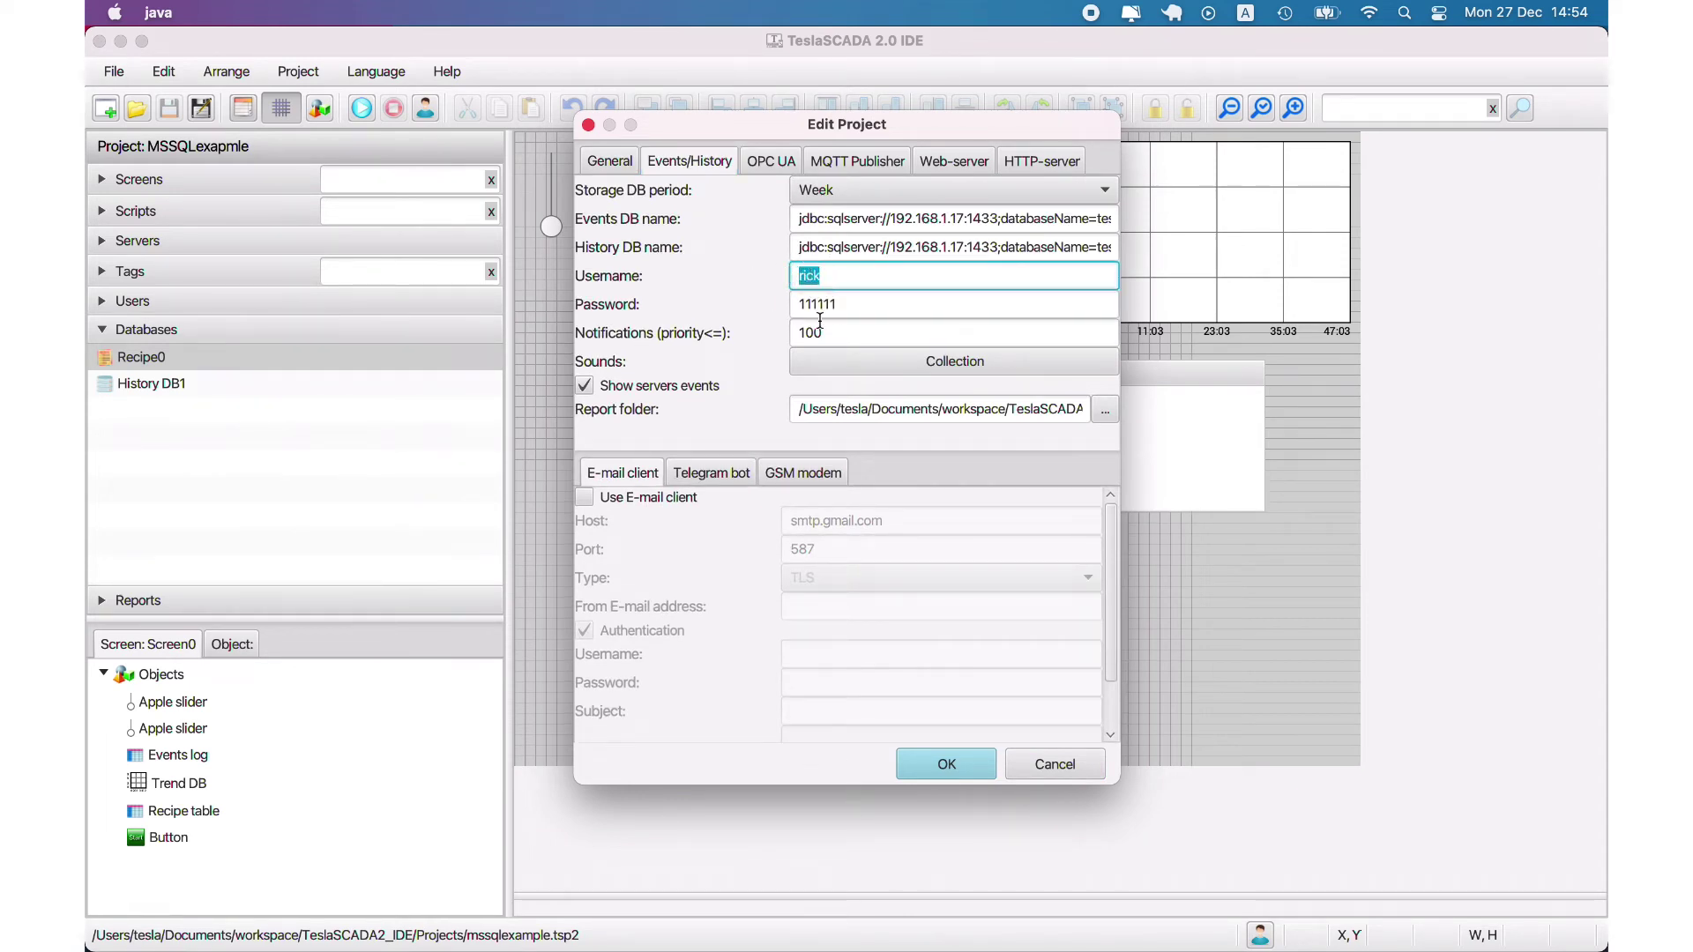
pyautogui.click(1056, 764)
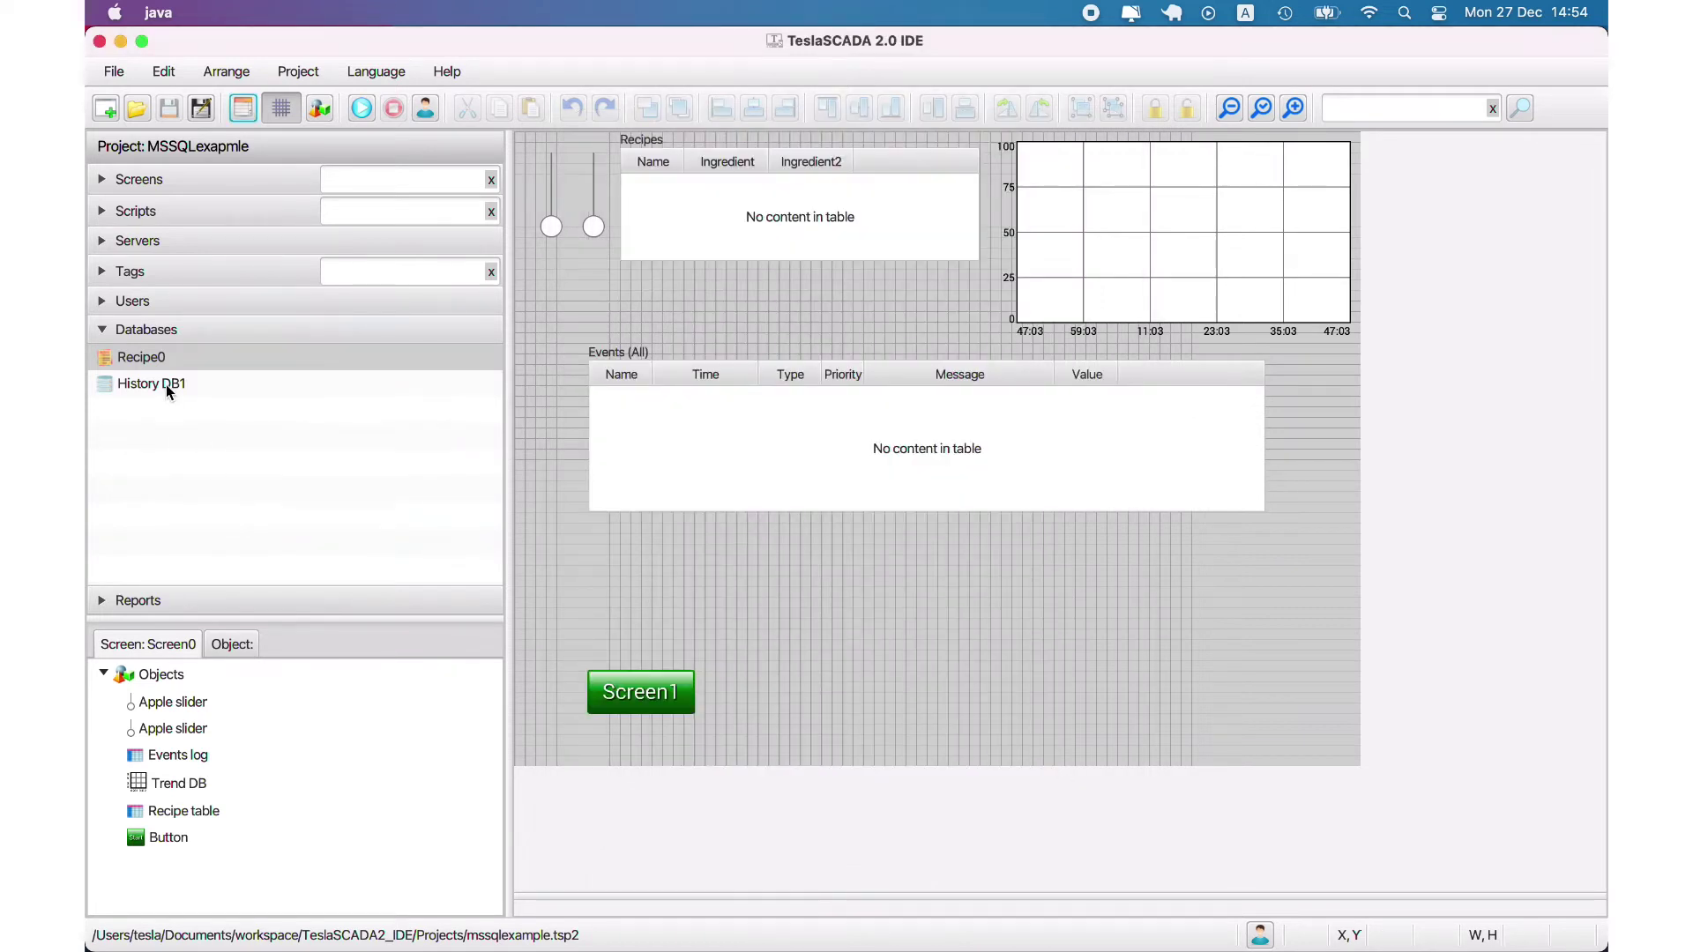
# - Review the connection string in the History DB1 properties and close them without changes
pyautogui.doubleClick(166, 385)
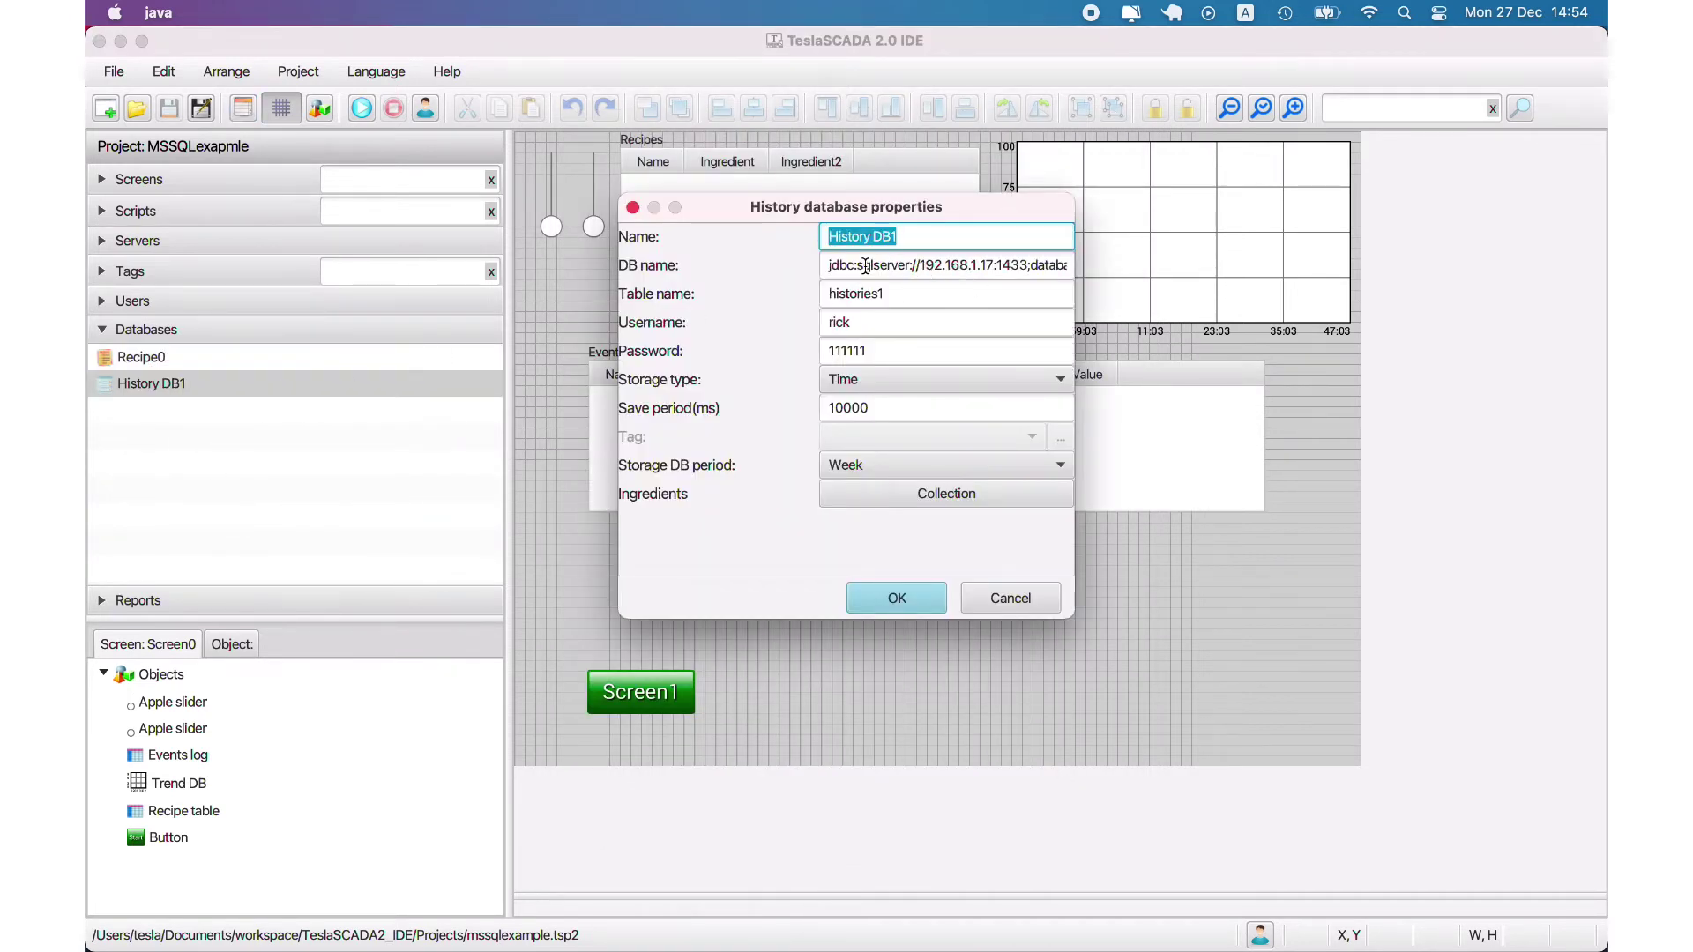
pyautogui.moveTo(963, 264); pyautogui.dragTo(821, 238)
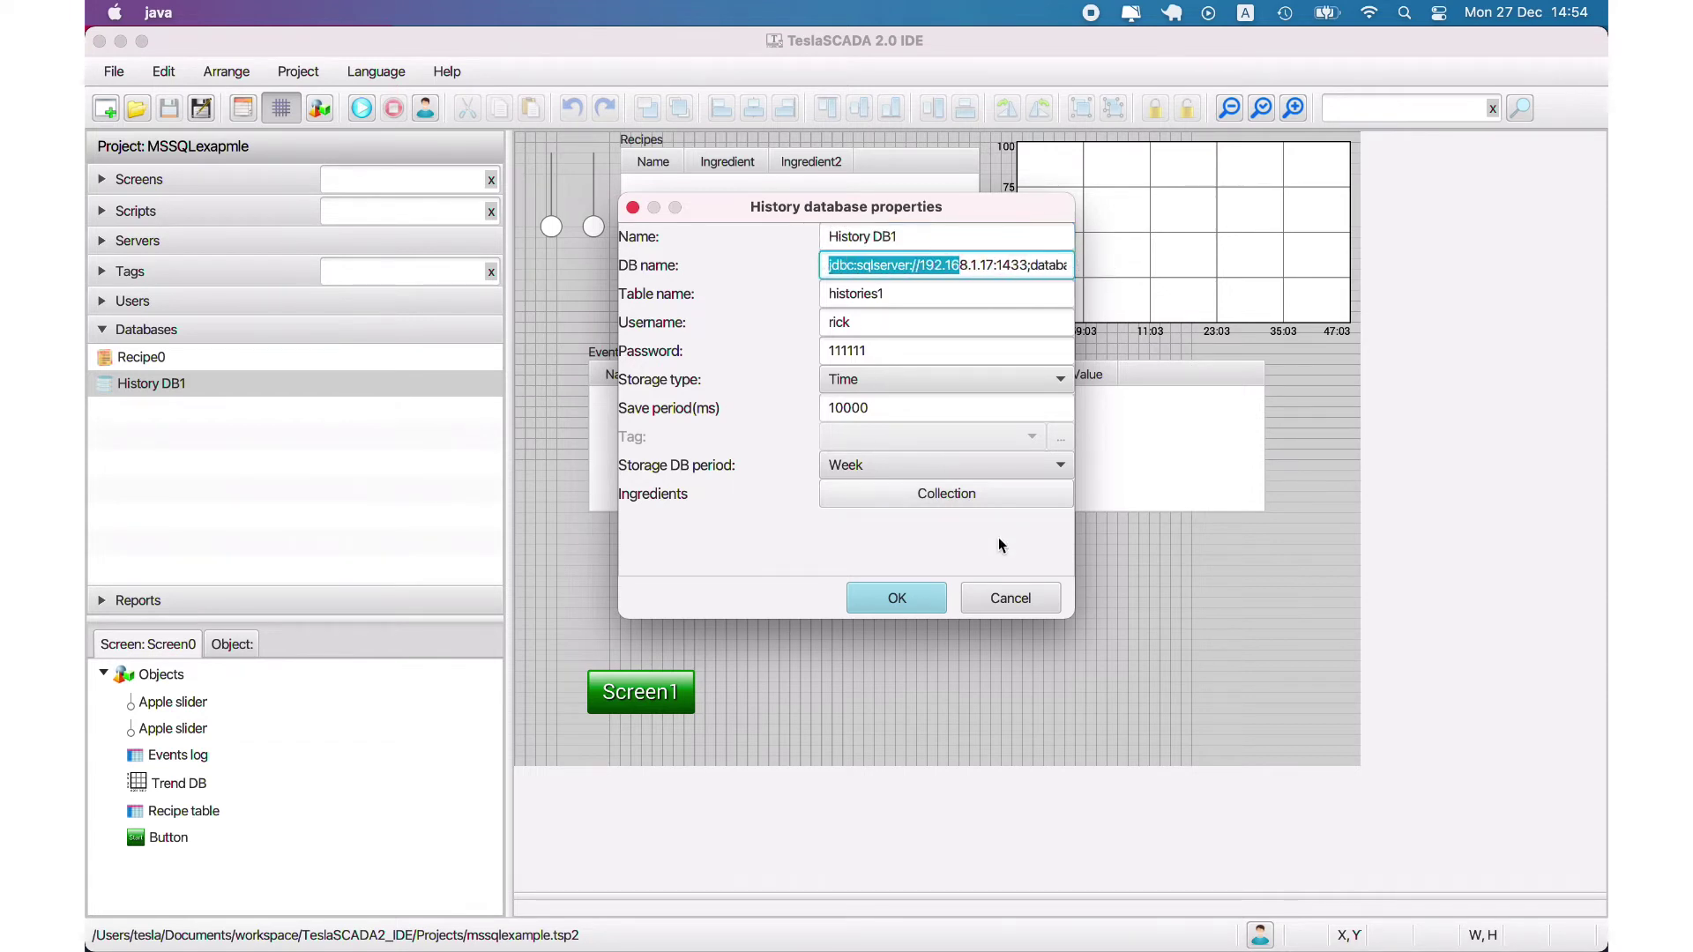
pyautogui.click(1027, 600)
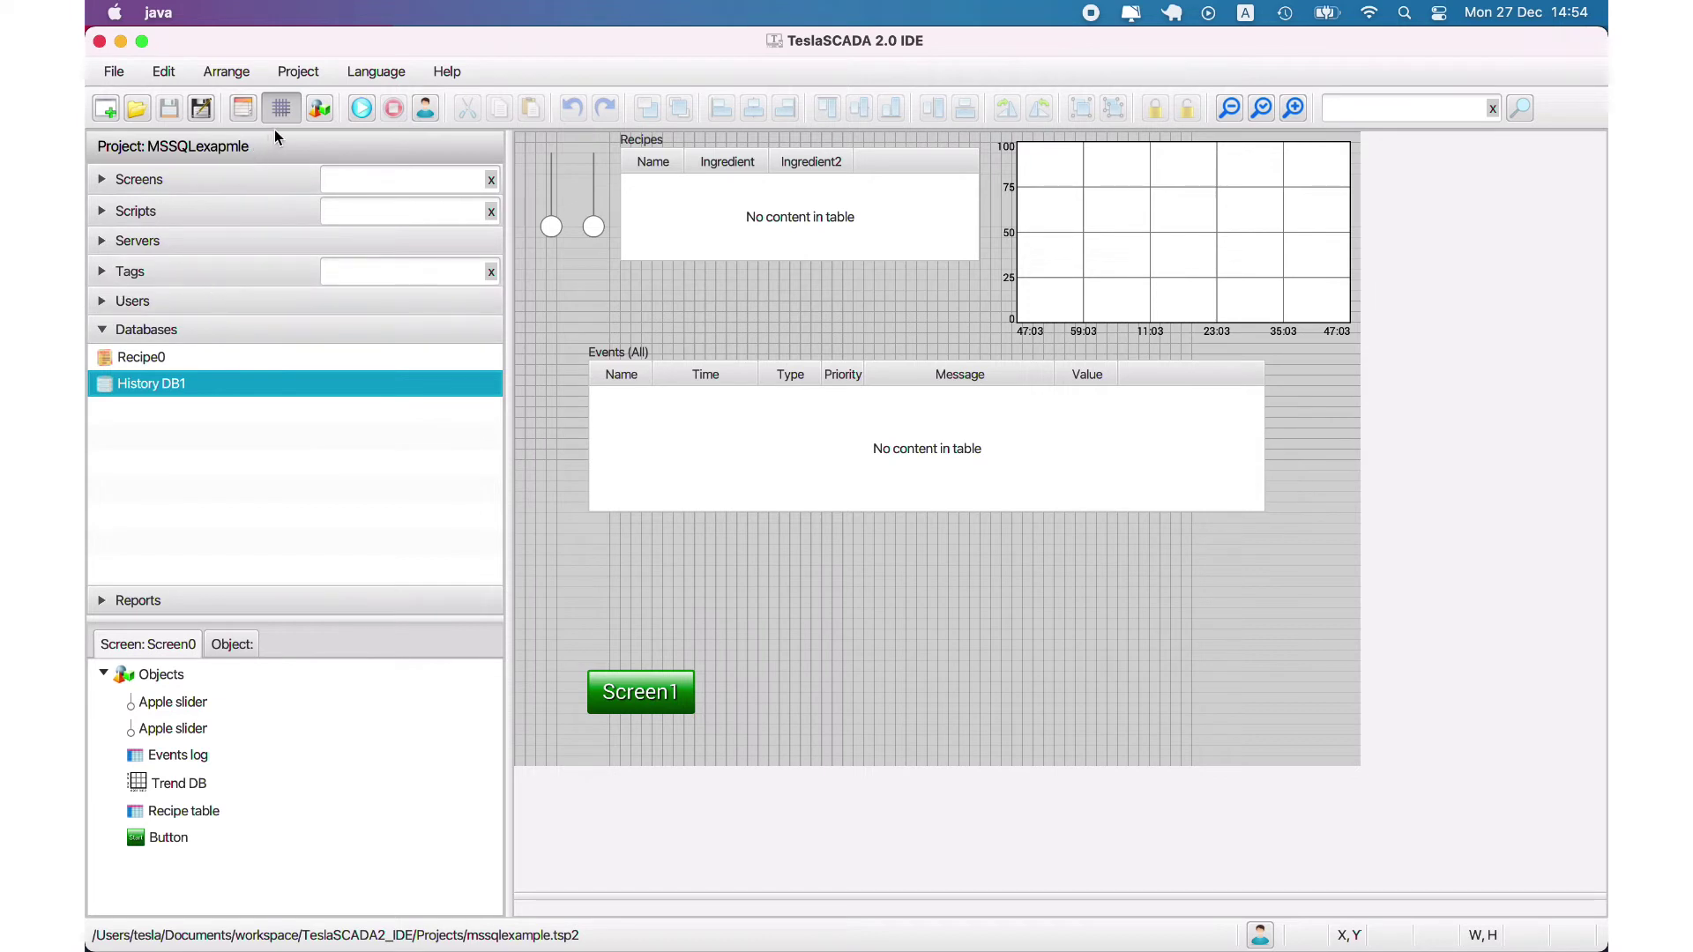
# - Run the project and raise the slider values on Screen0
pyautogui.click(363, 109)
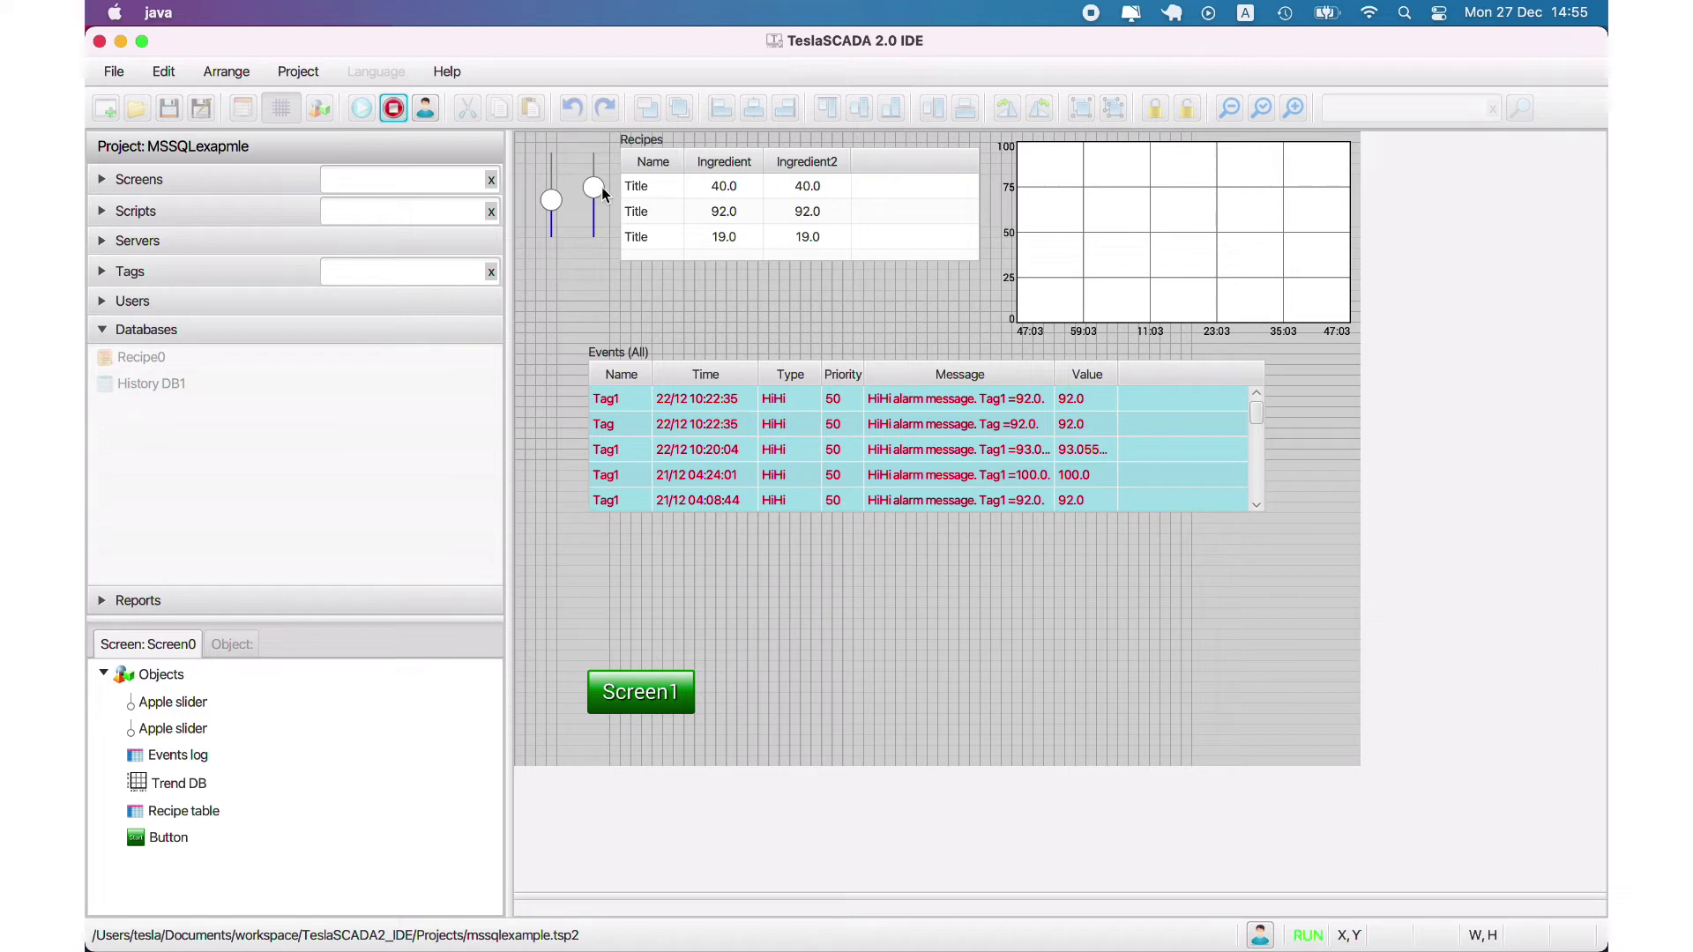
pyautogui.moveTo(559, 199)
pyautogui.mouseDown()
pyautogui.moveTo(581, 193)
pyautogui.moveTo(552, 185)
pyautogui.mouseUp()
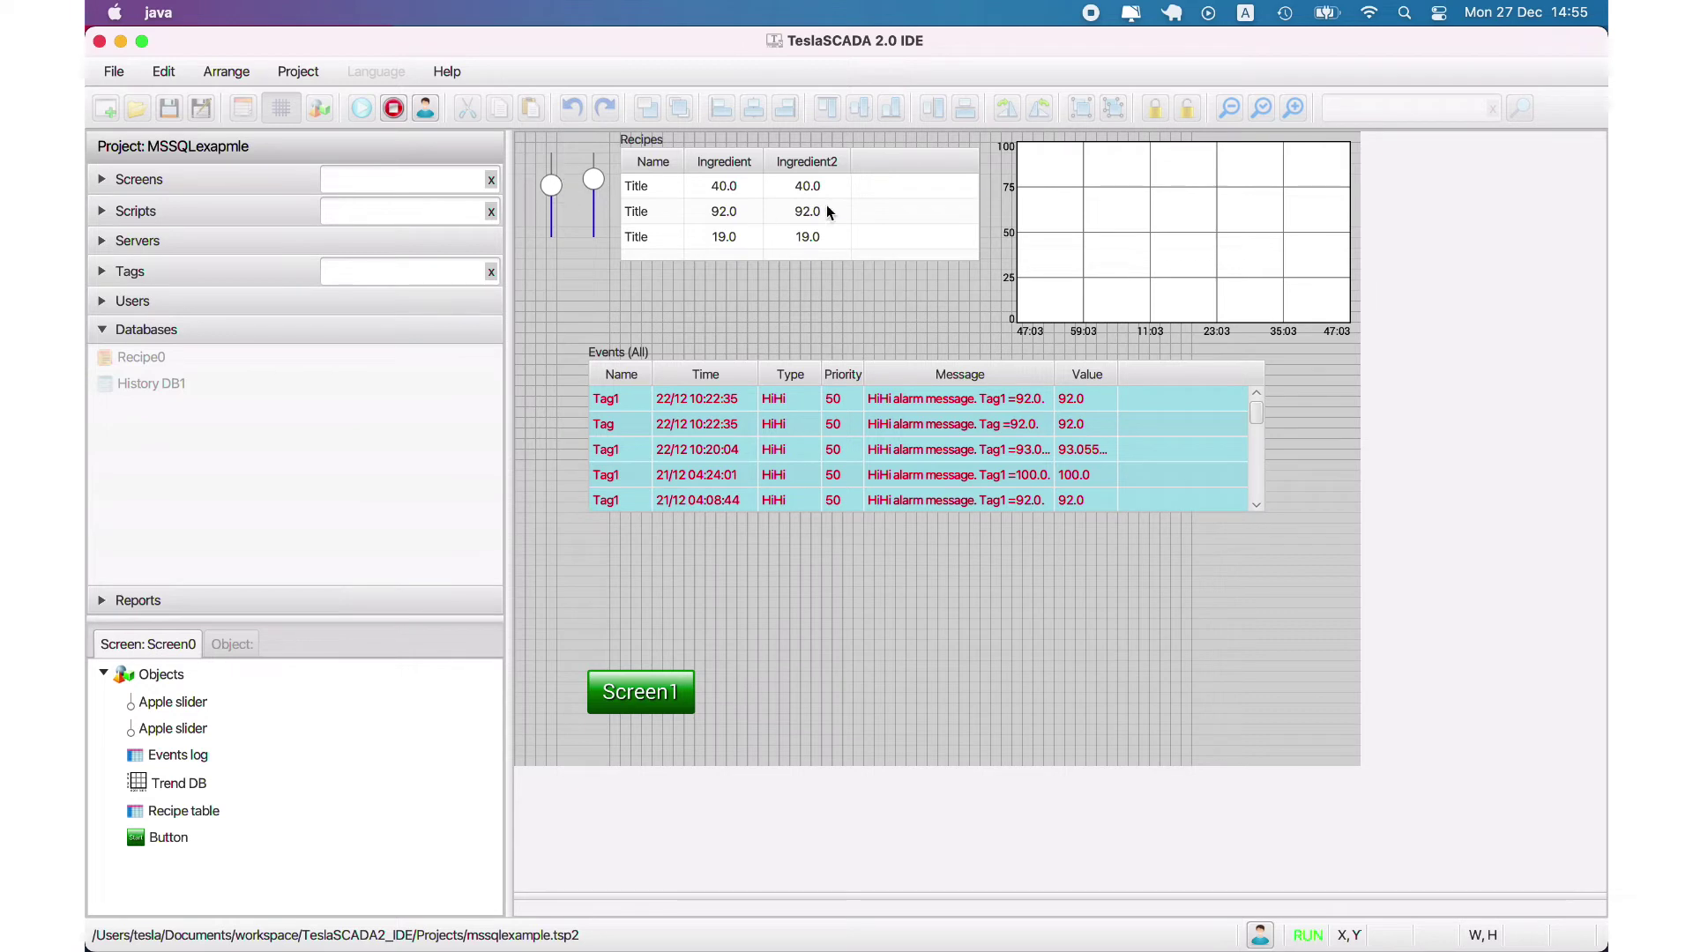
# - Display the Trend DB chart's history starting from 20 December 2021 and browse the entries in the events log
pyautogui.doubleClick(1049, 220)
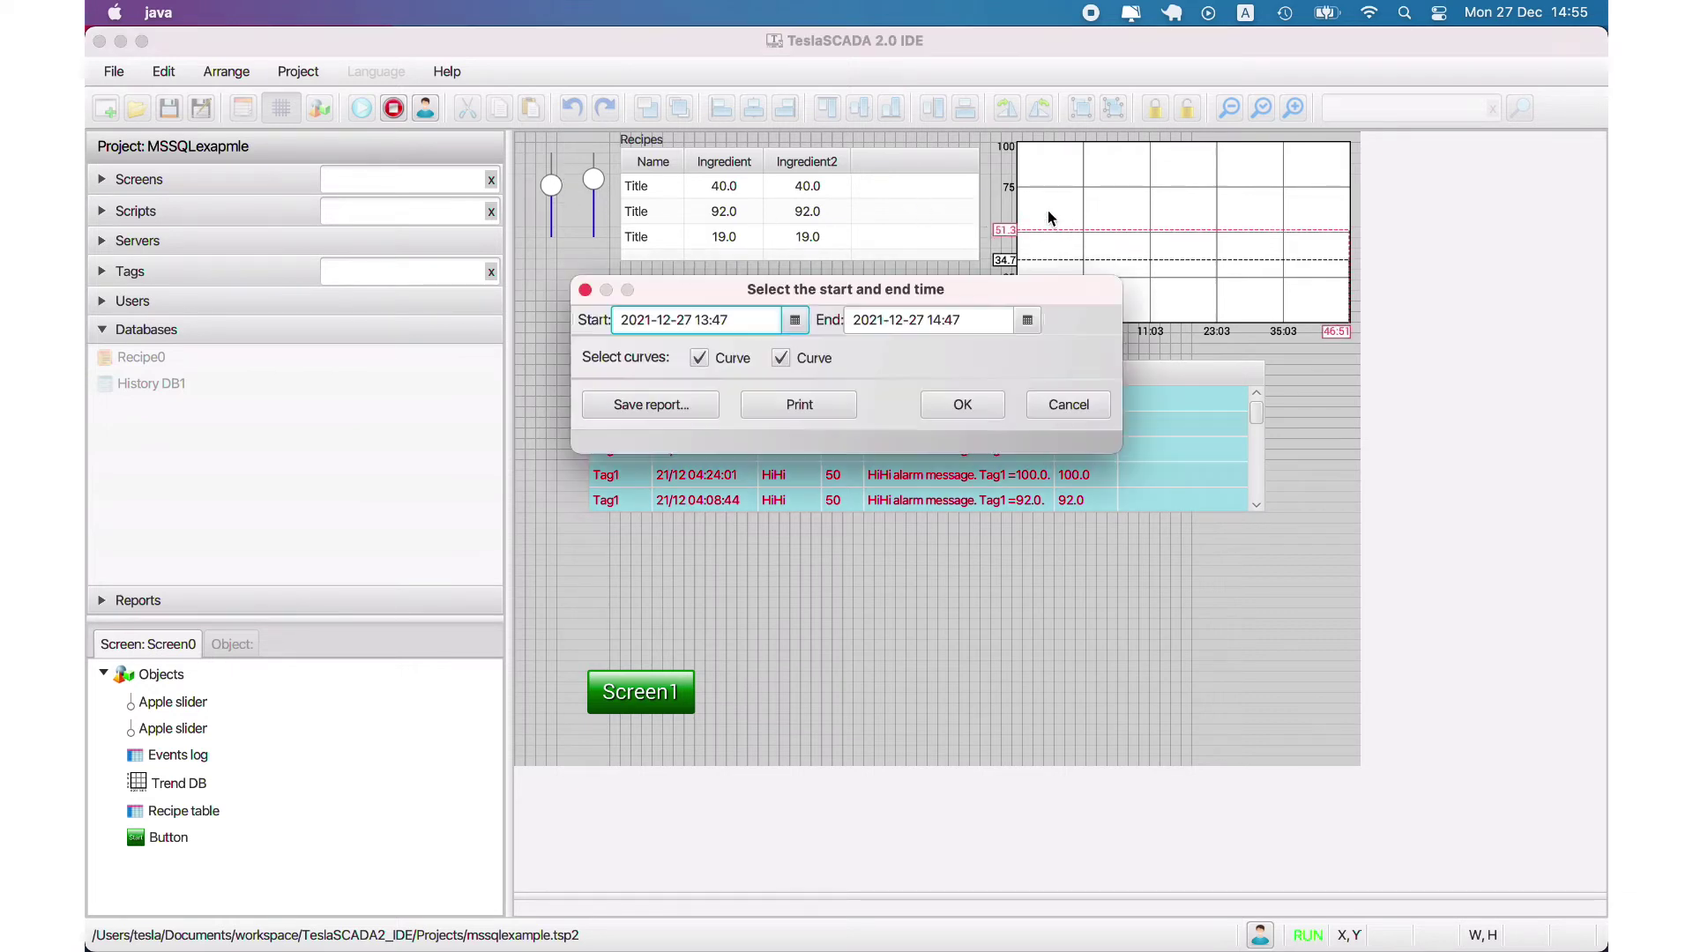
pyautogui.click(795, 319)
pyautogui.click(650, 501)
pyautogui.click(970, 408)
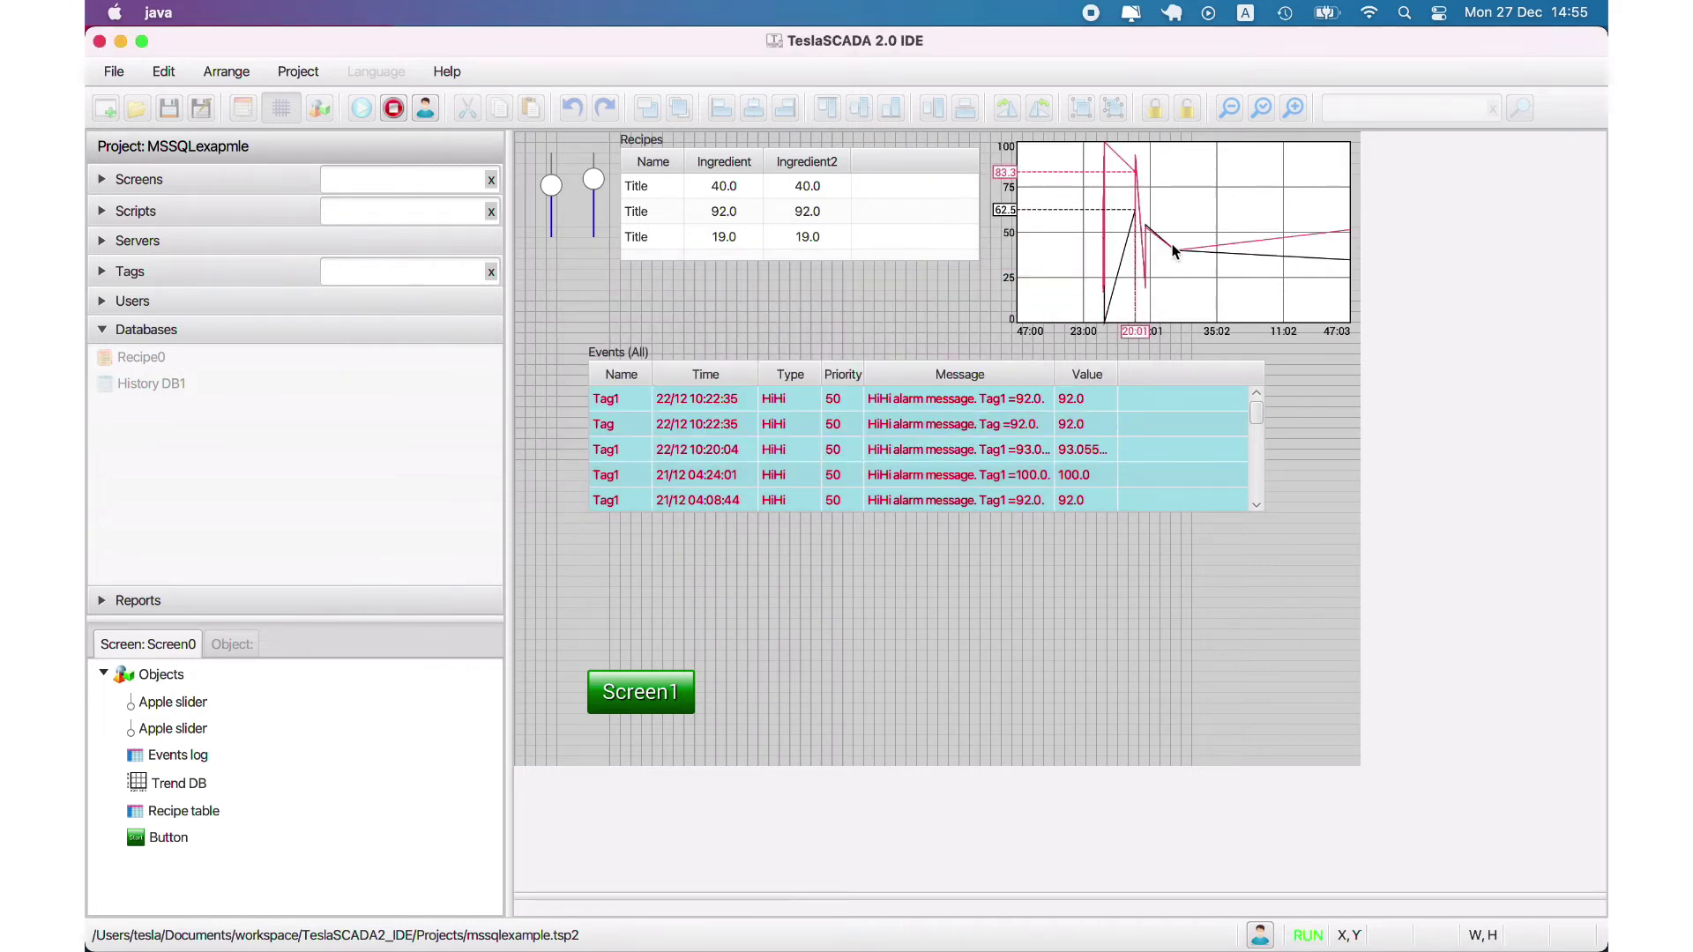
pyautogui.scroll(-5, 1164, 459)
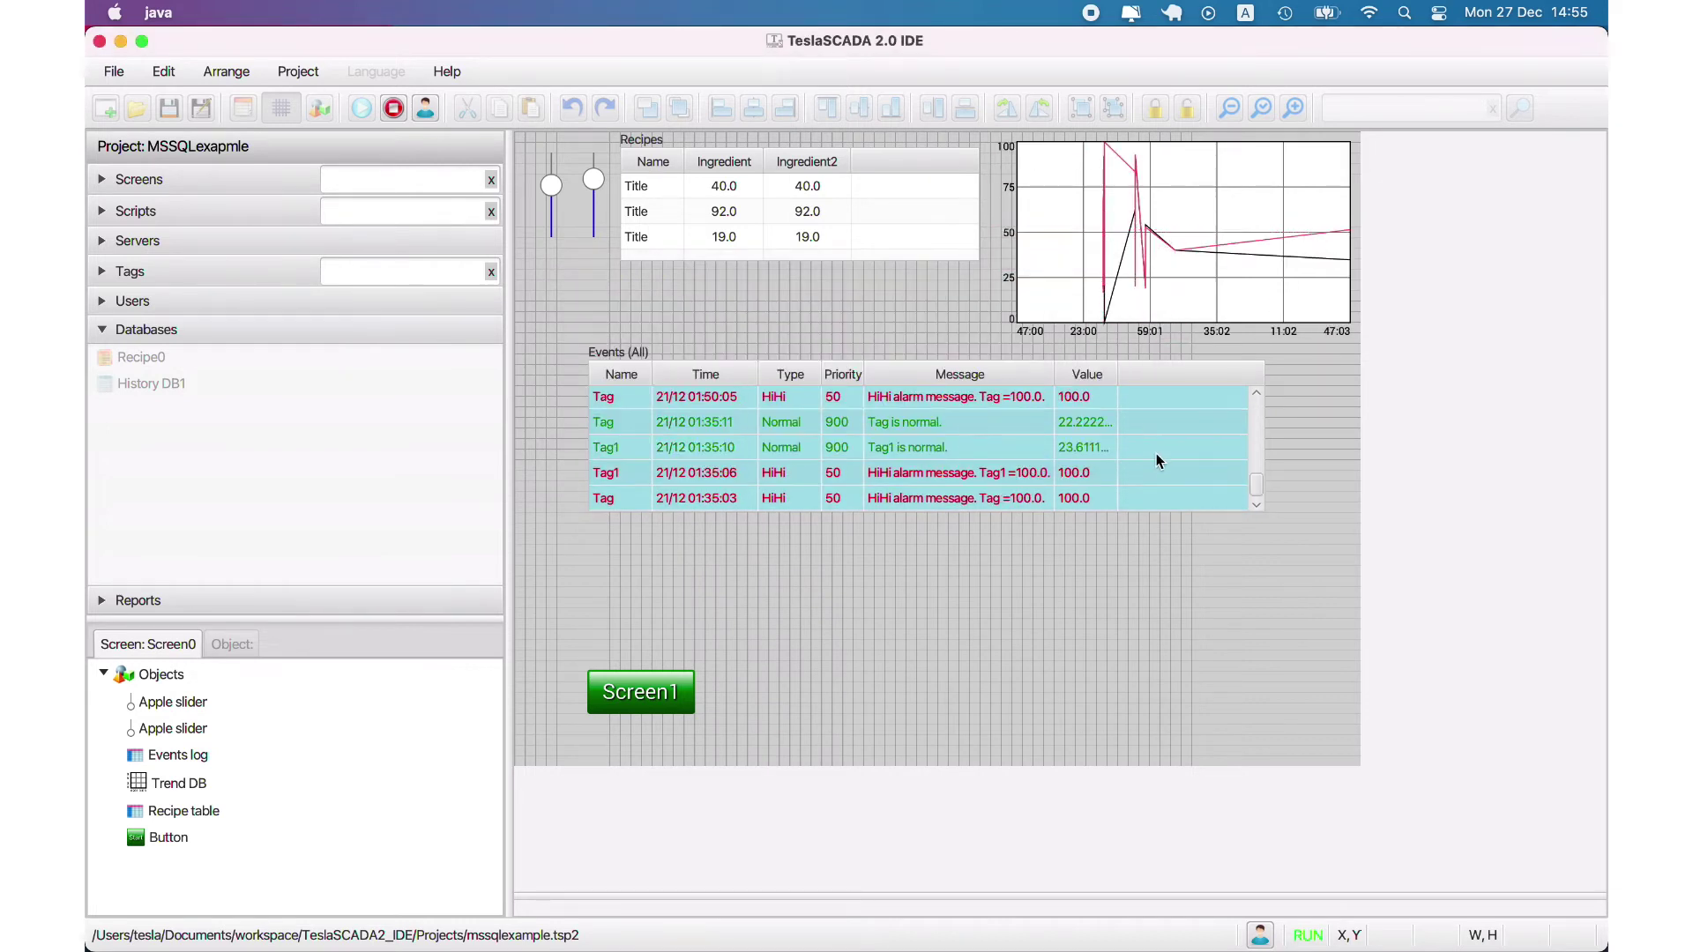
pyautogui.moveTo(1257, 483); pyautogui.dragTo(1233, 394)
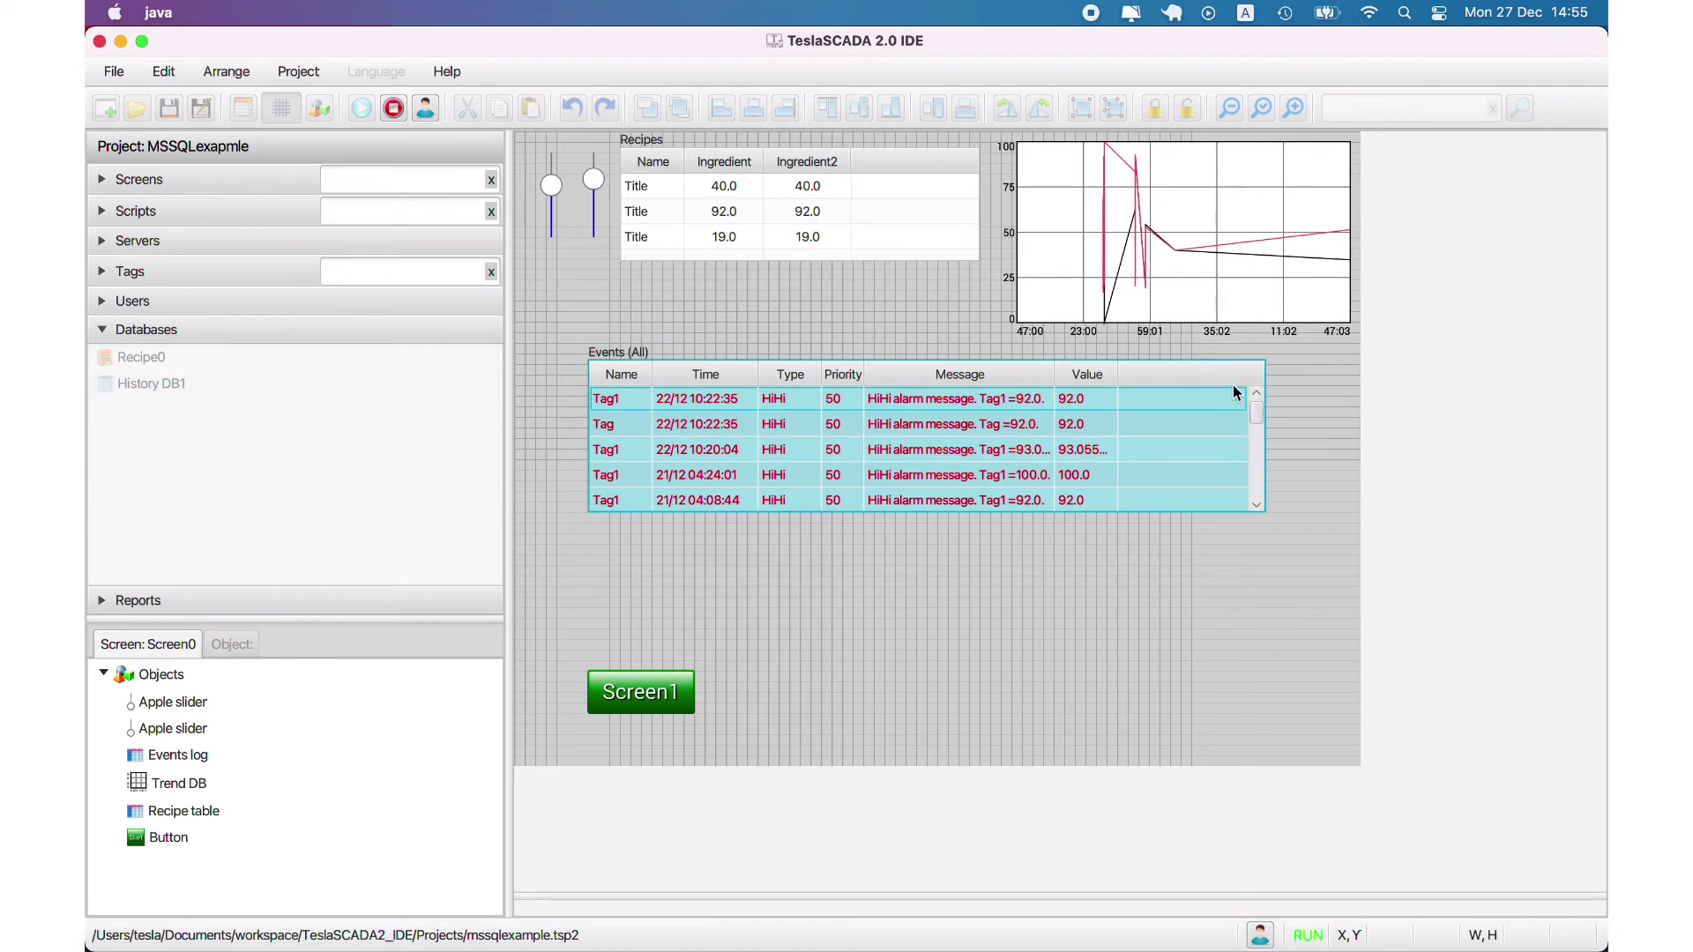
# - Go to Screen1 in the running project and display the History DB trend starting from 20 December 2021
pyautogui.click(667, 693)
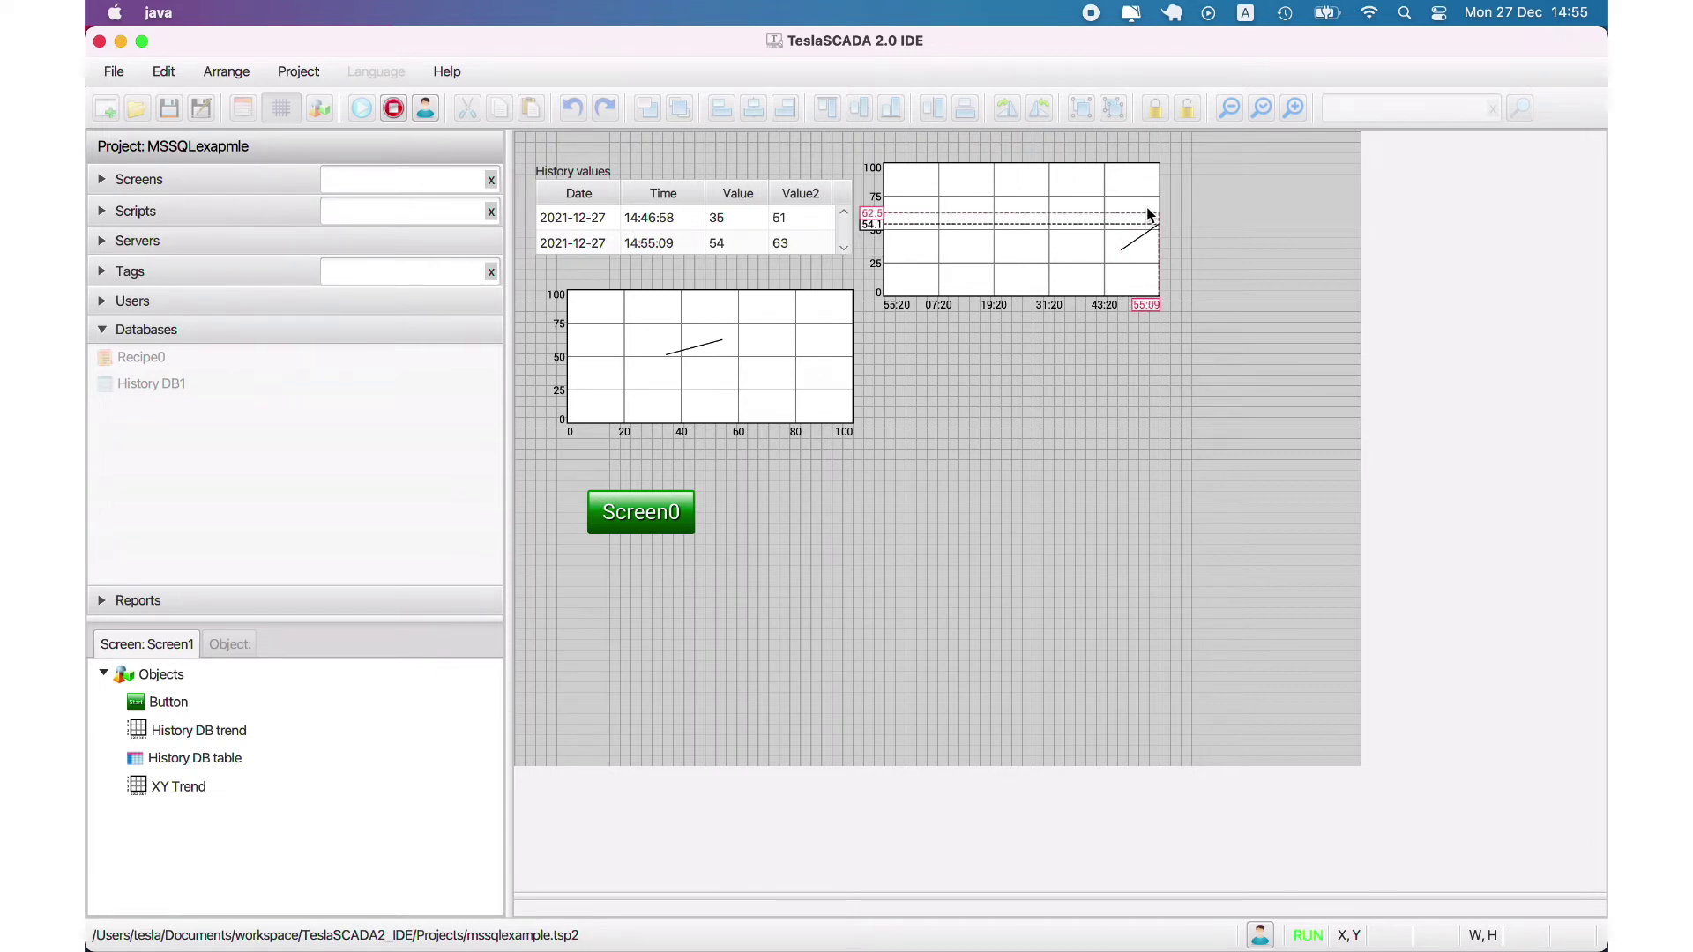
pyautogui.click(1122, 230)
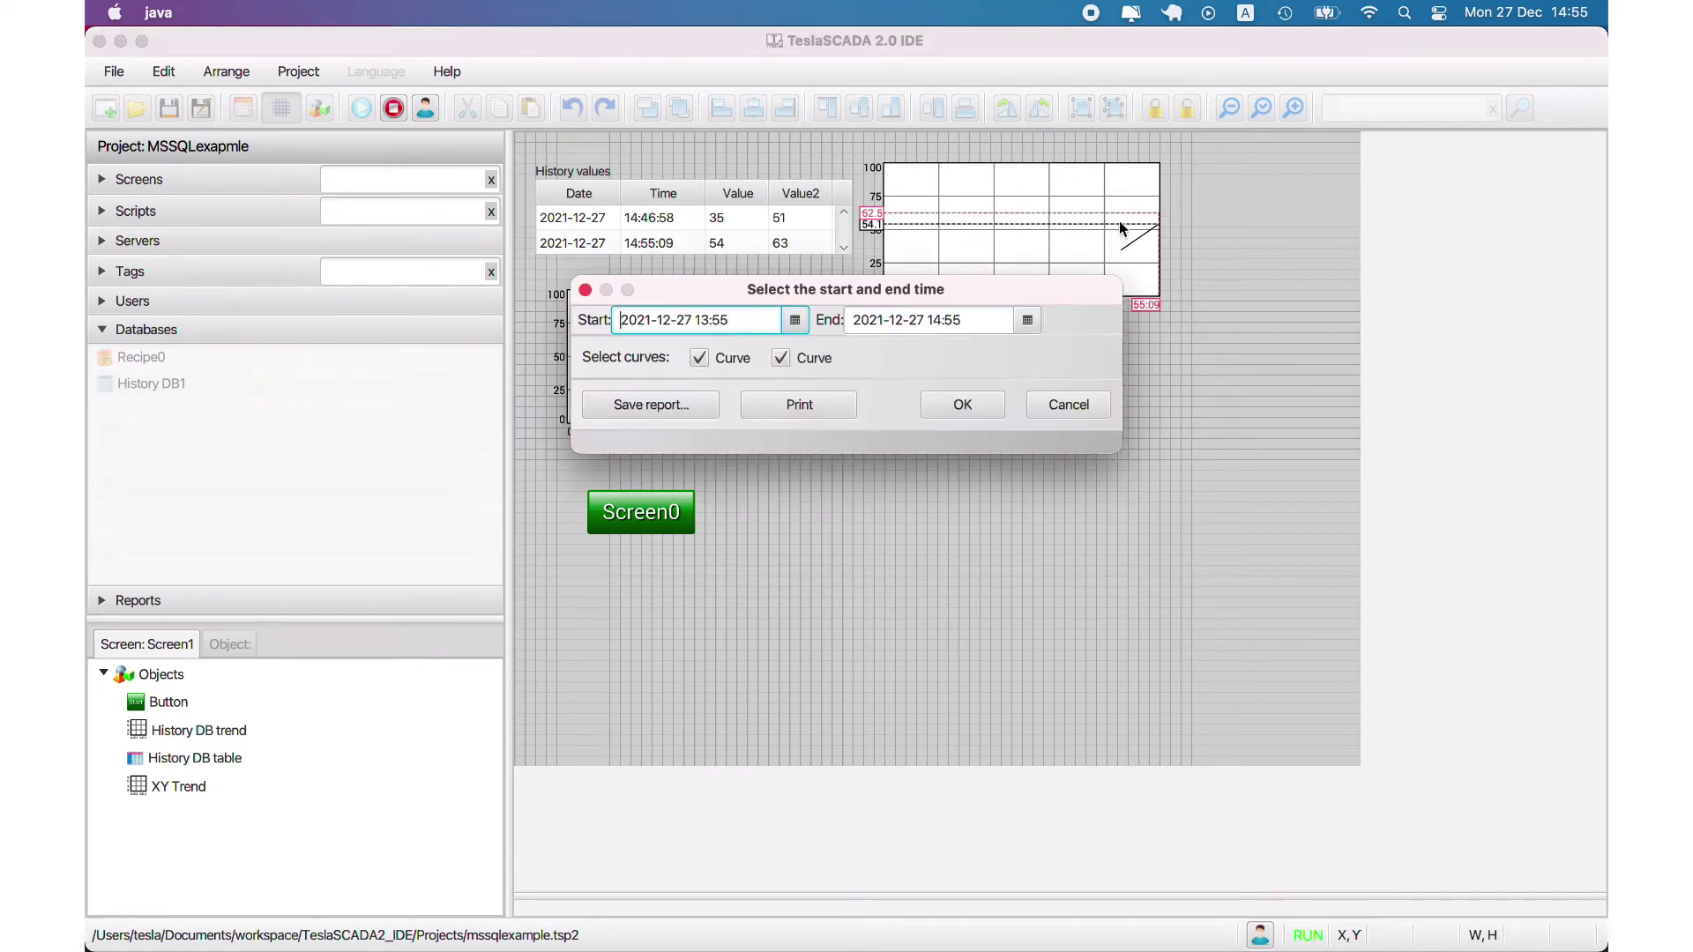
pyautogui.click(795, 321)
pyautogui.click(665, 500)
pyautogui.click(953, 406)
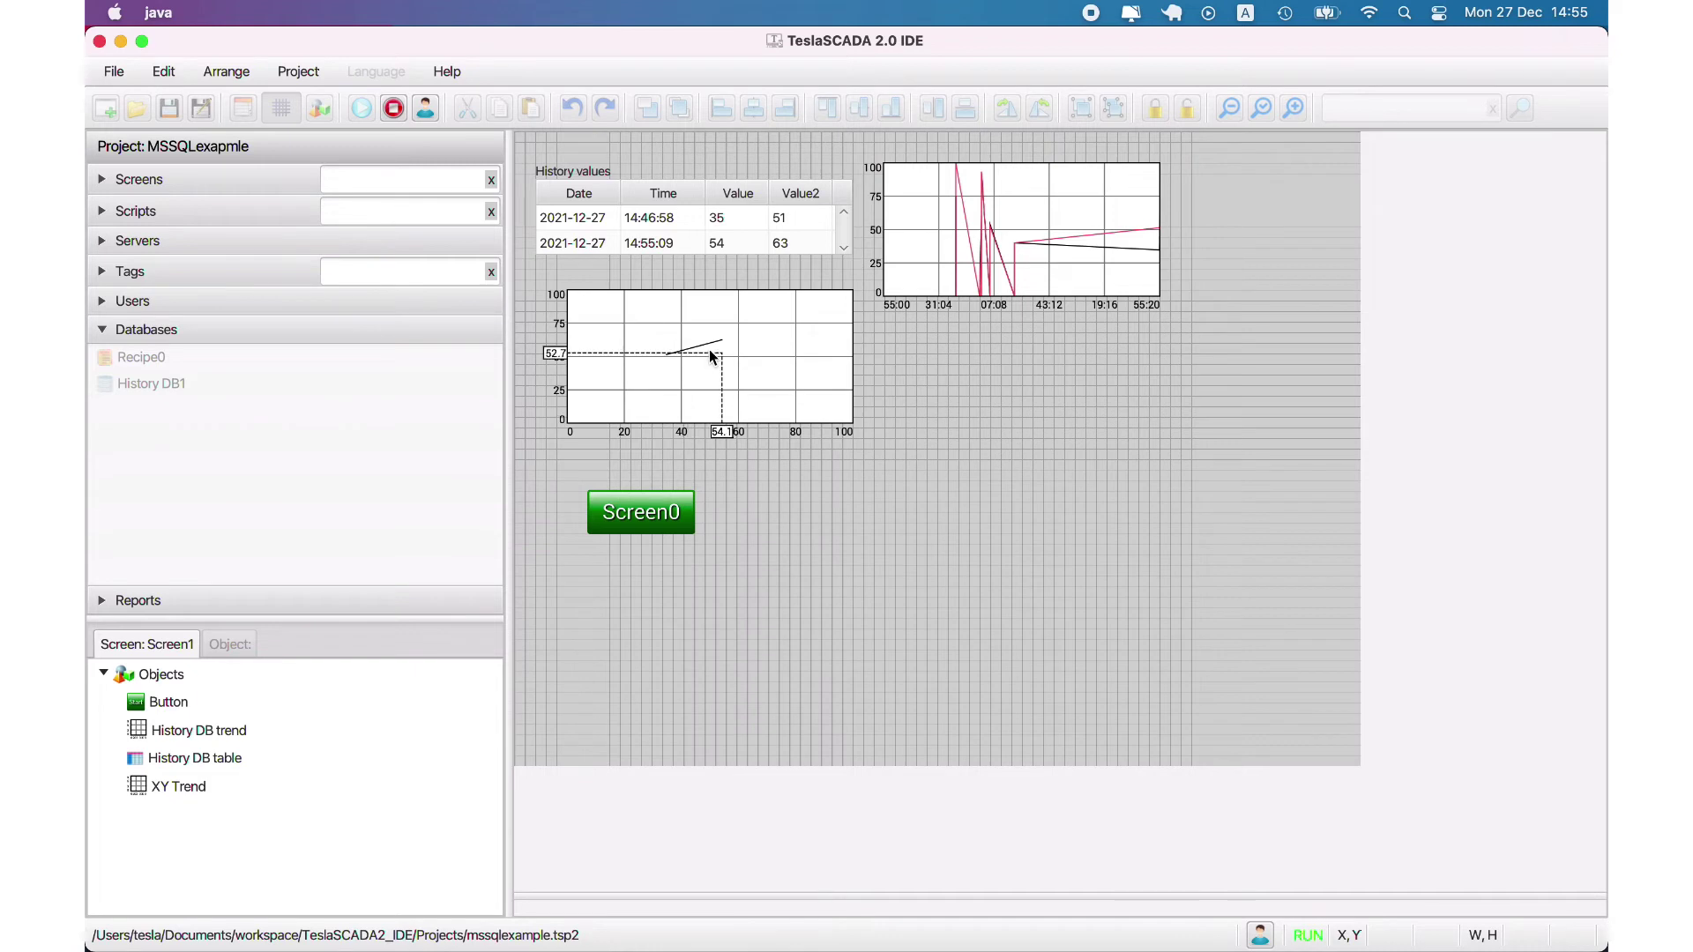
pyautogui.click(606, 337)
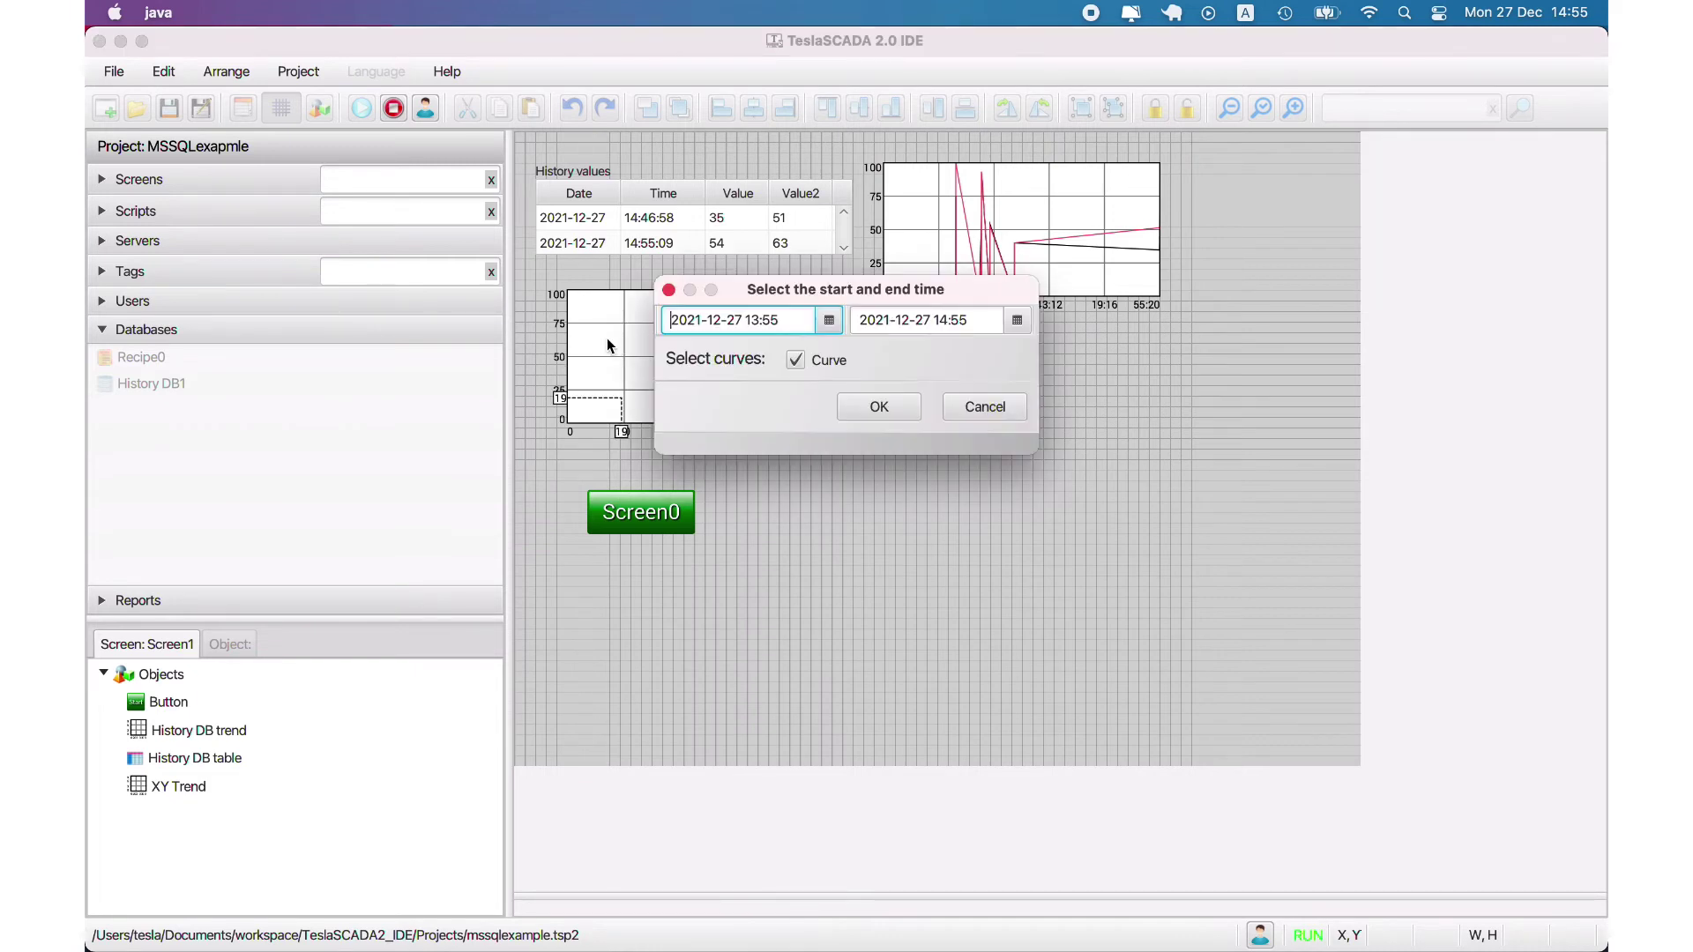
pyautogui.click(829, 320)
pyautogui.click(719, 494)
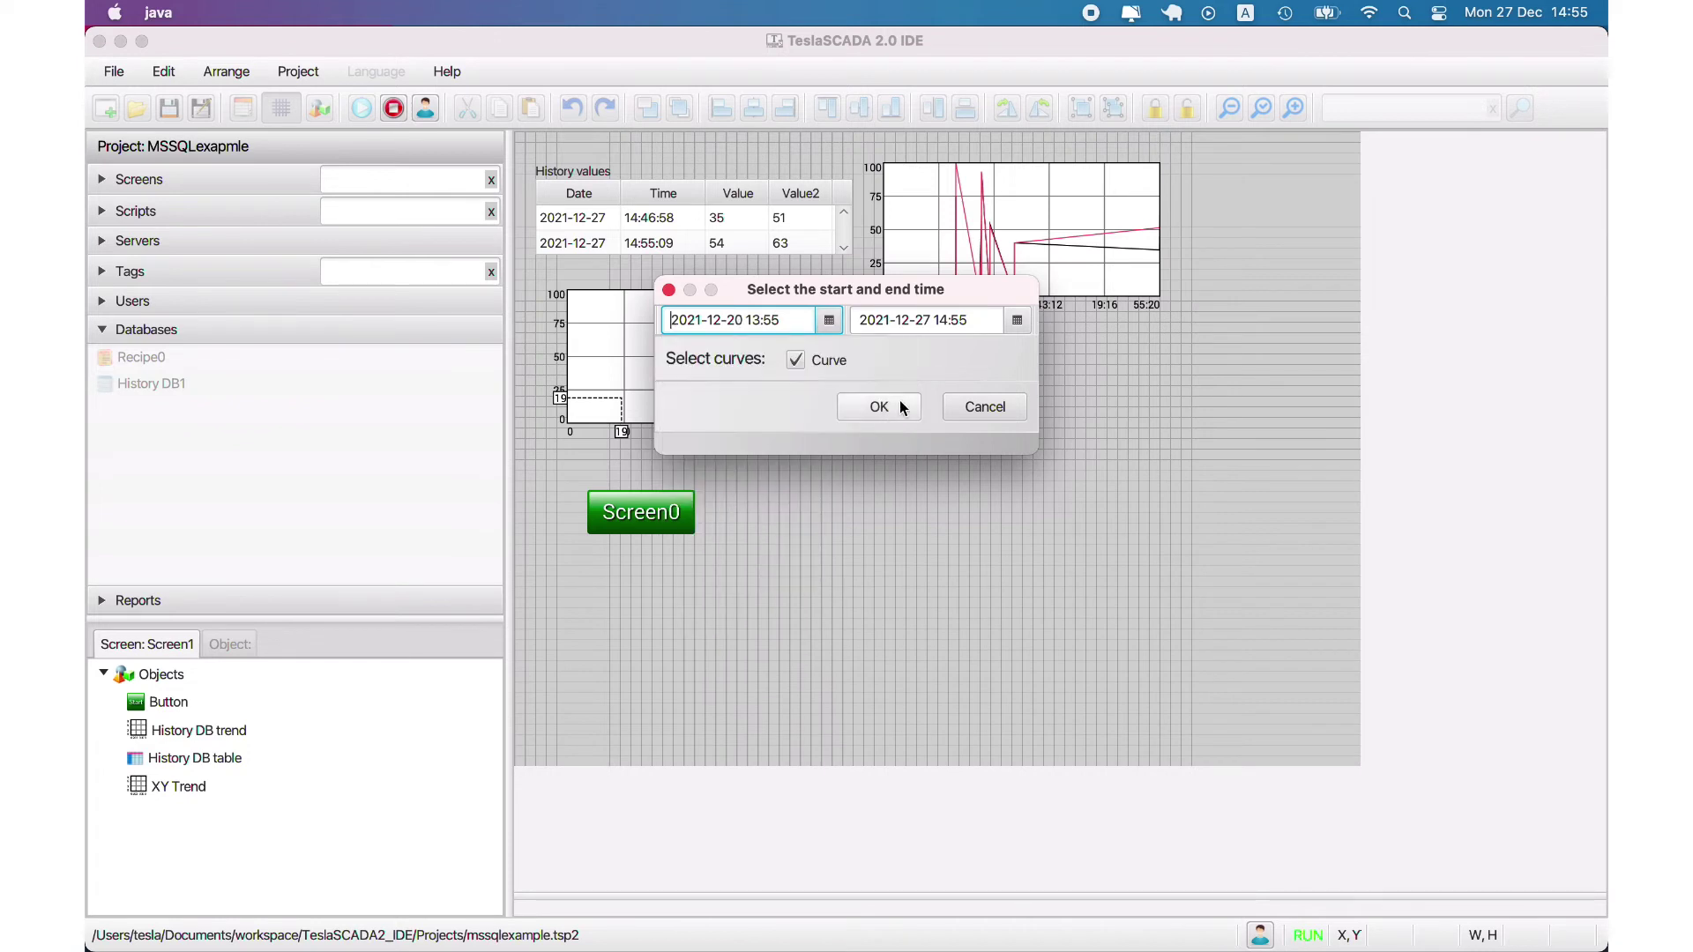
pyautogui.click(901, 406)
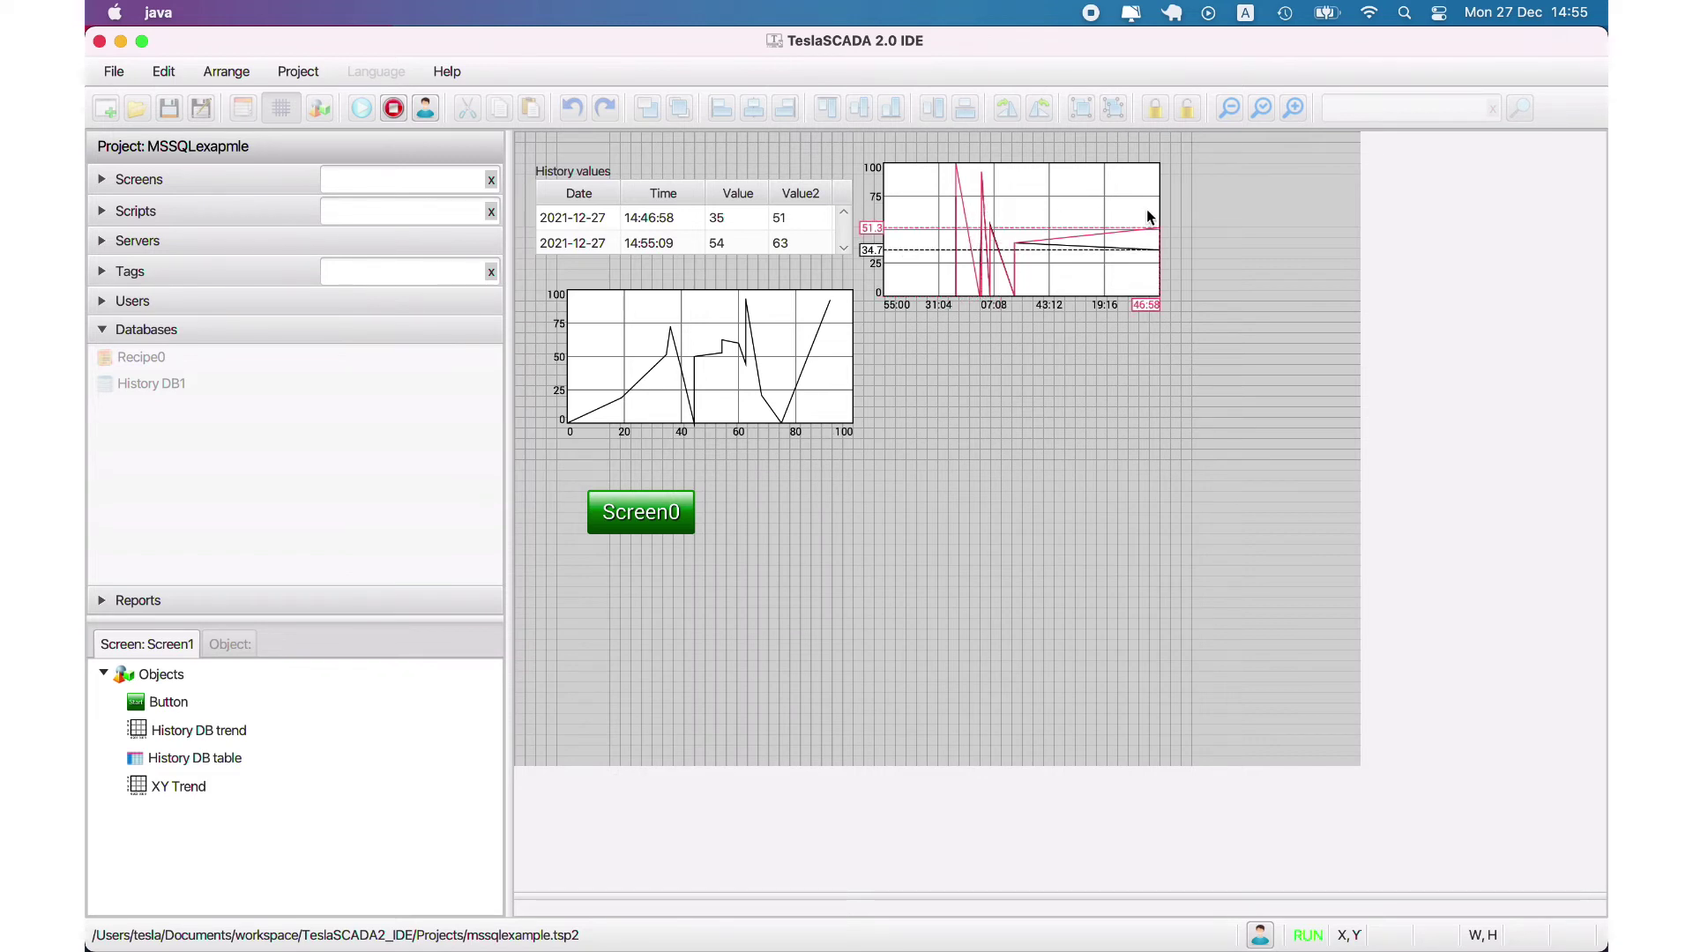
# - Return to Screen0 and stop the running project
pyautogui.click(640, 520)
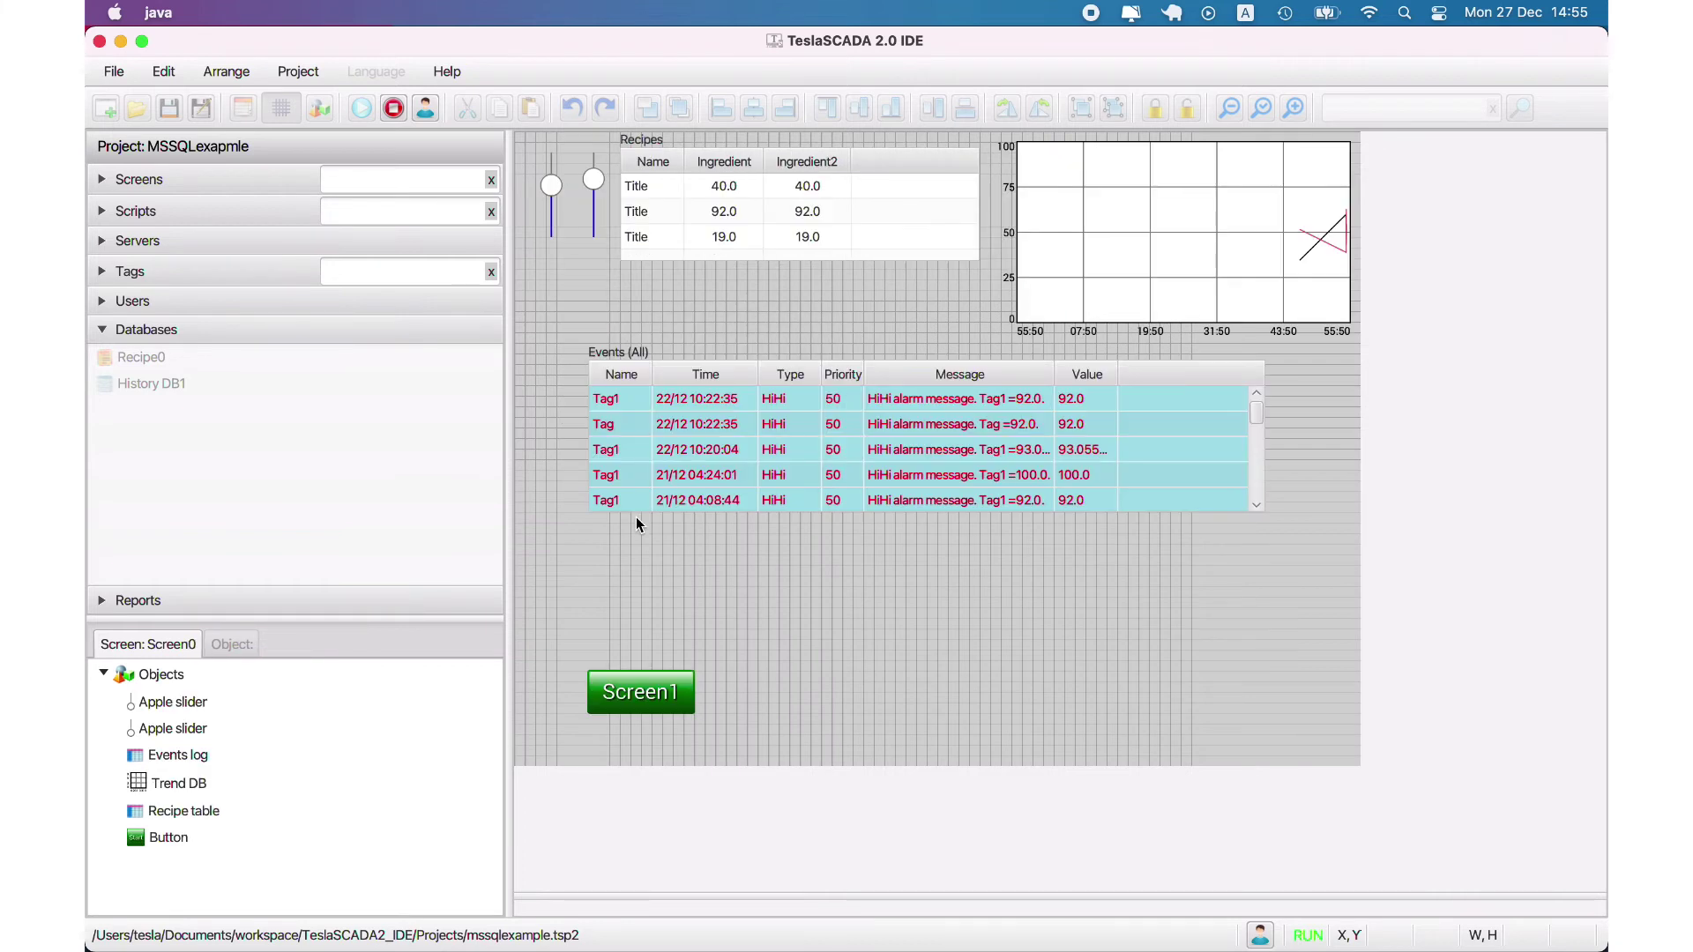
pyautogui.click(393, 108)
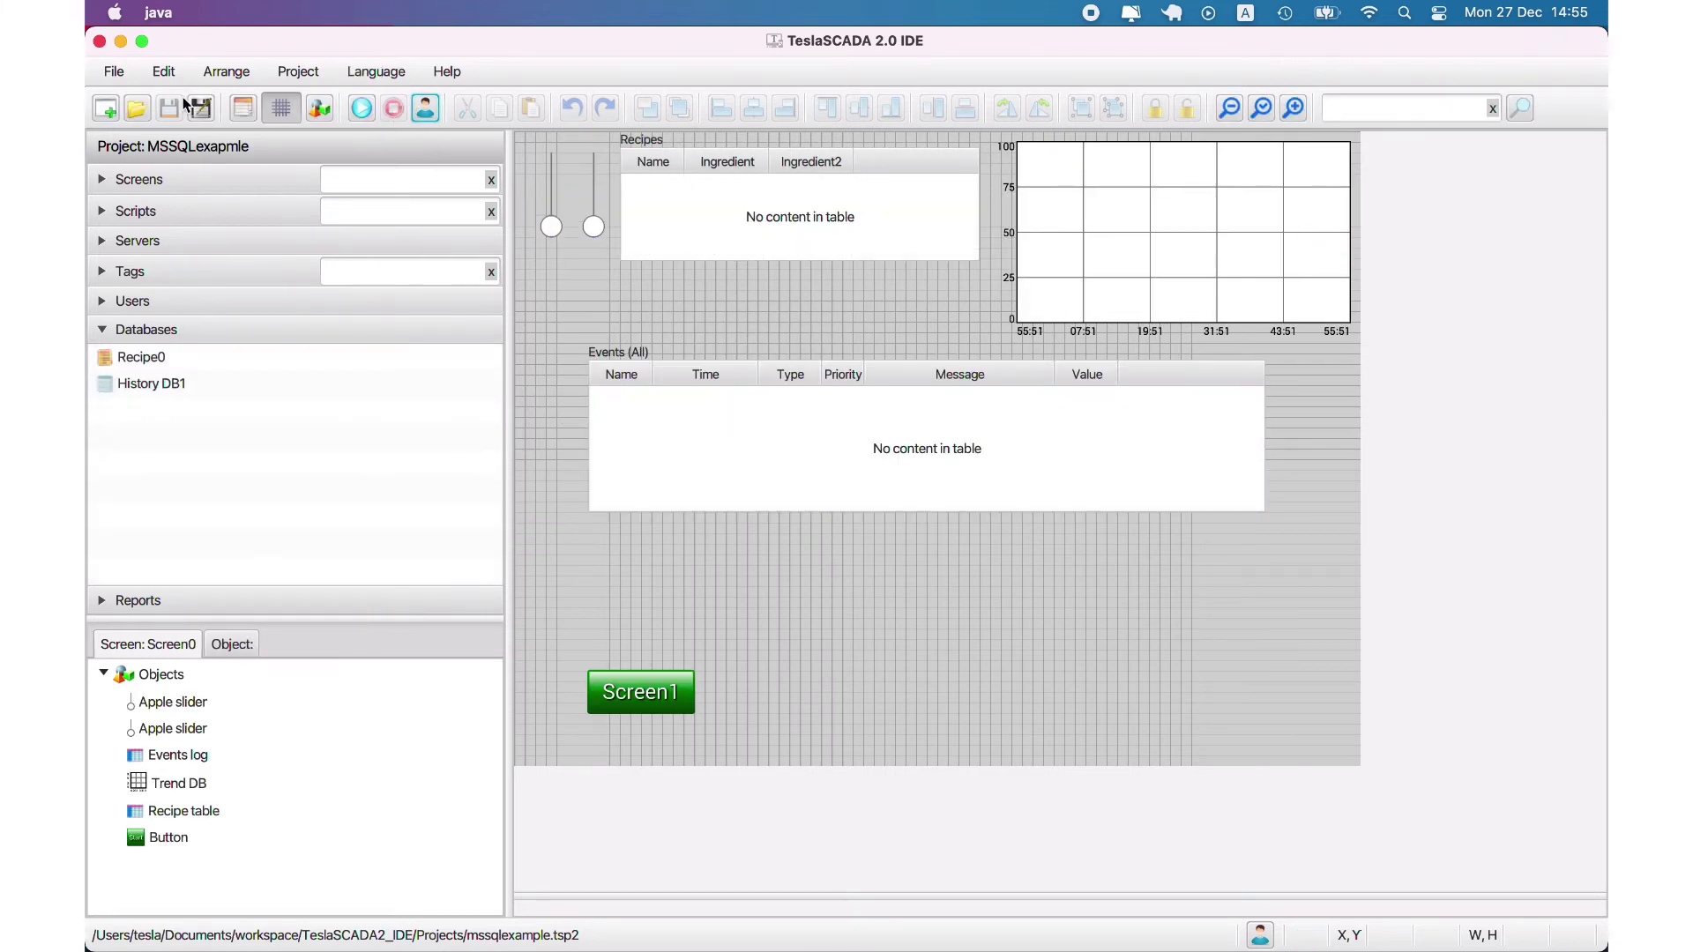
# - Open the project file dbscriptmssql.tsp2 and bring up the properties of the Data database table on Screen0
pyautogui.click(139, 109)
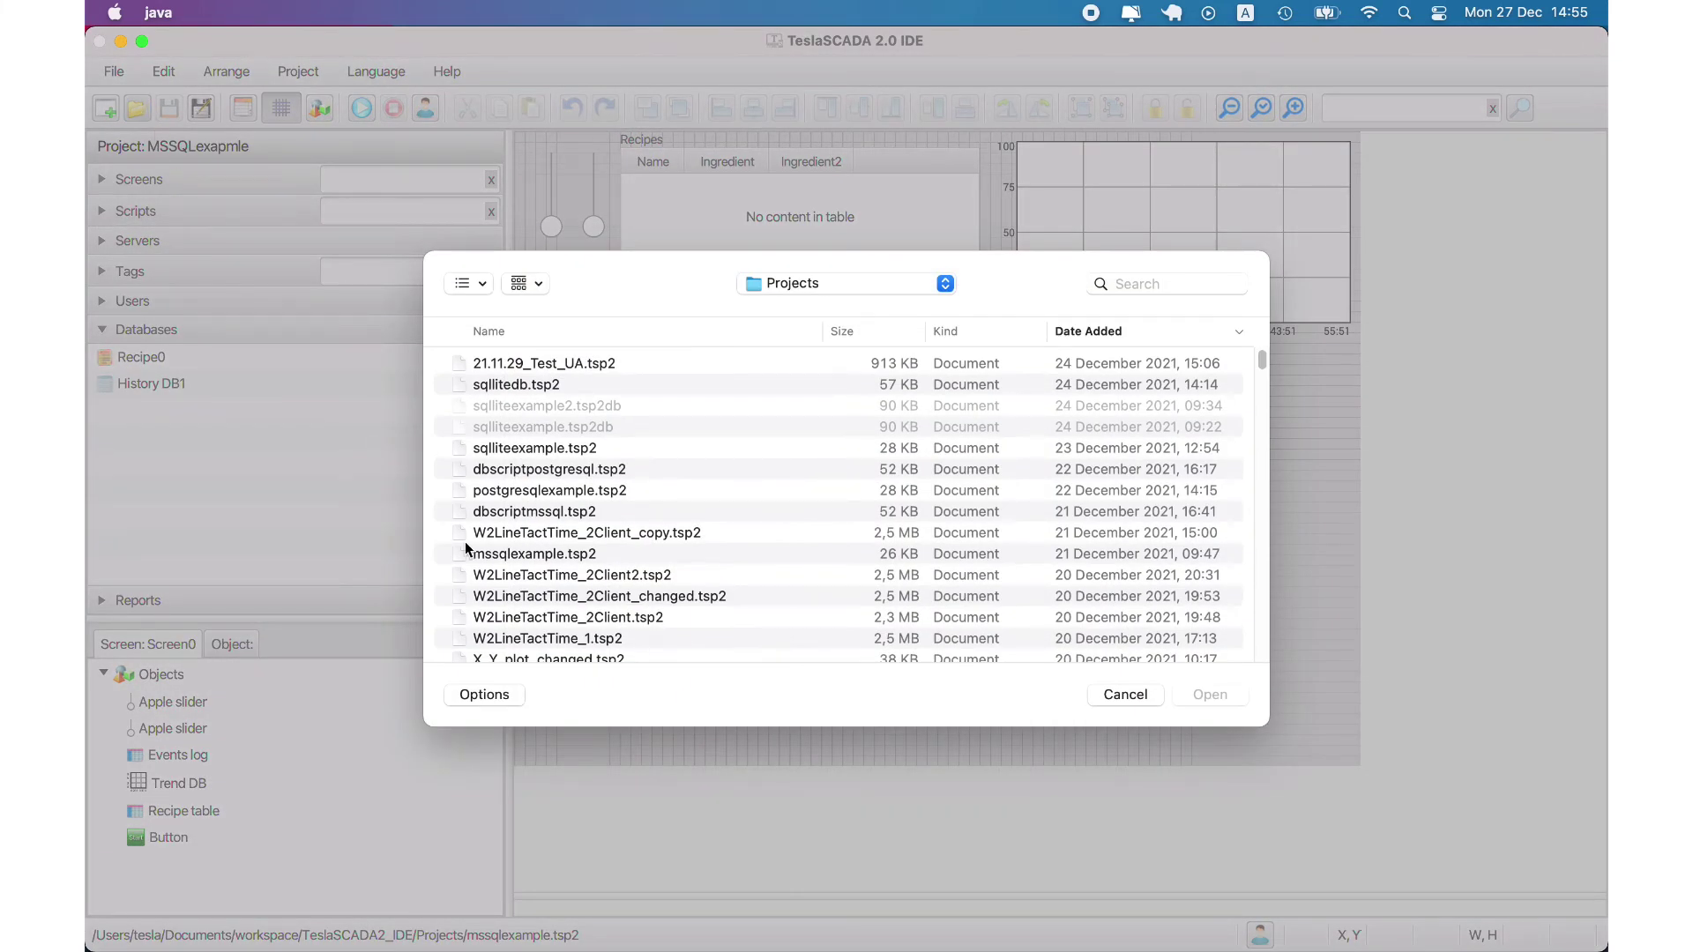
pyautogui.doubleClick(538, 515)
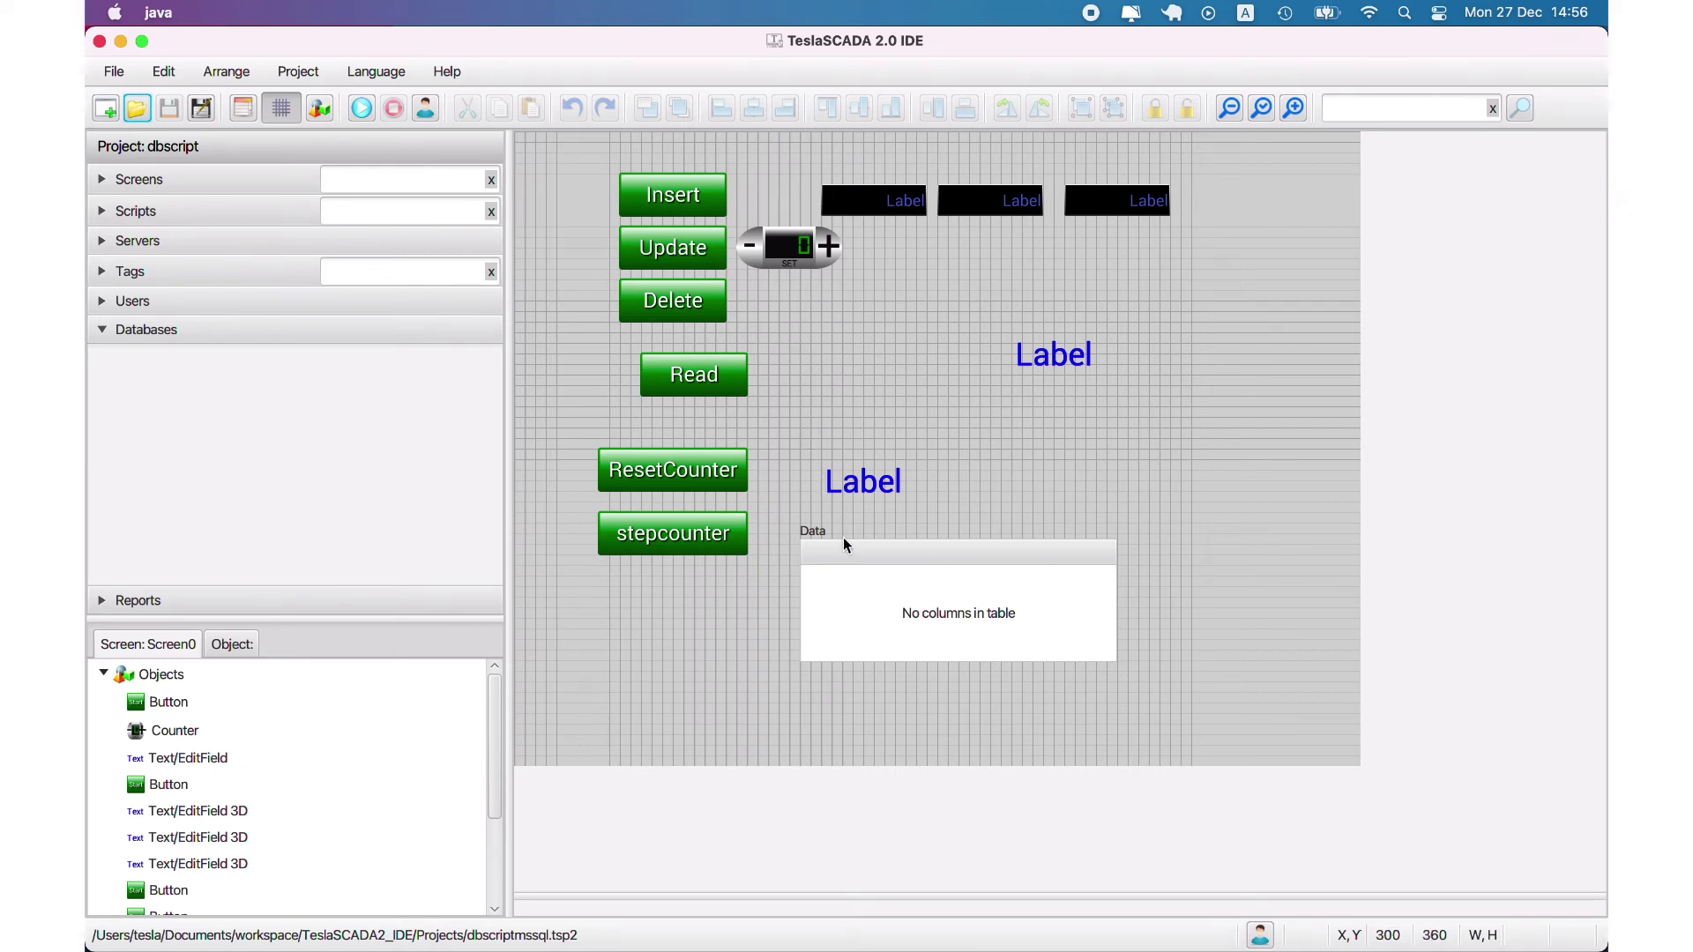
pyautogui.click(858, 583)
pyautogui.doubleClick(858, 579)
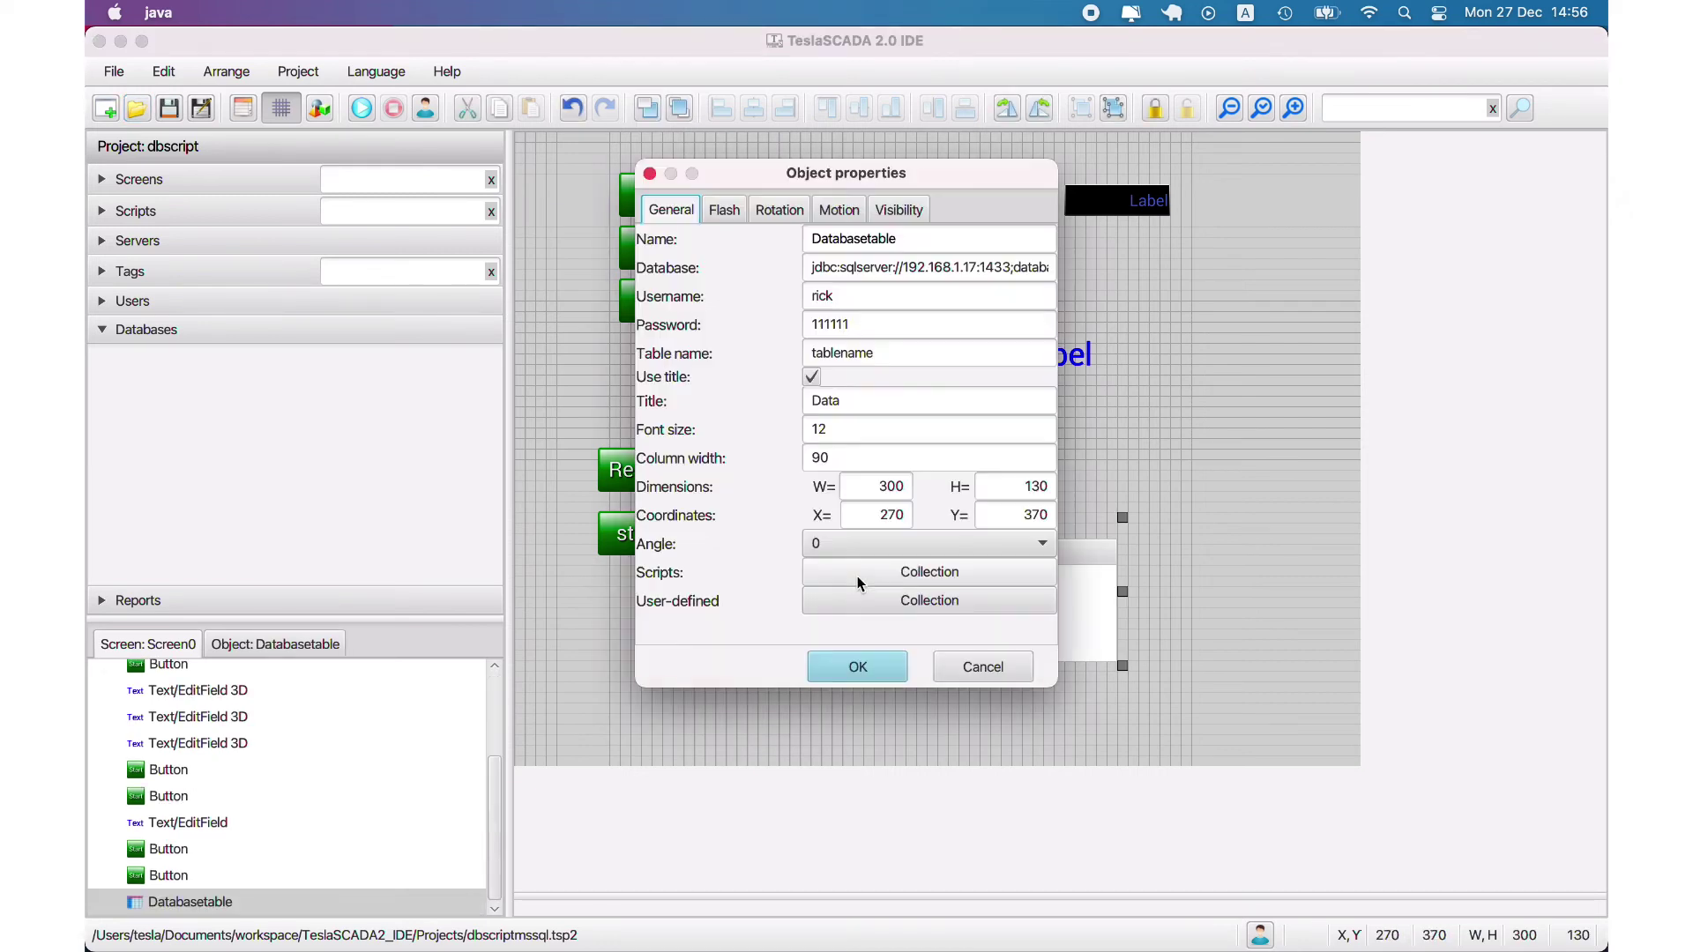
# - Check the database connection string of the Data table on Screen0 and close its properties without changes
pyautogui.moveTo(805, 266); pyautogui.dragTo(849, 267)
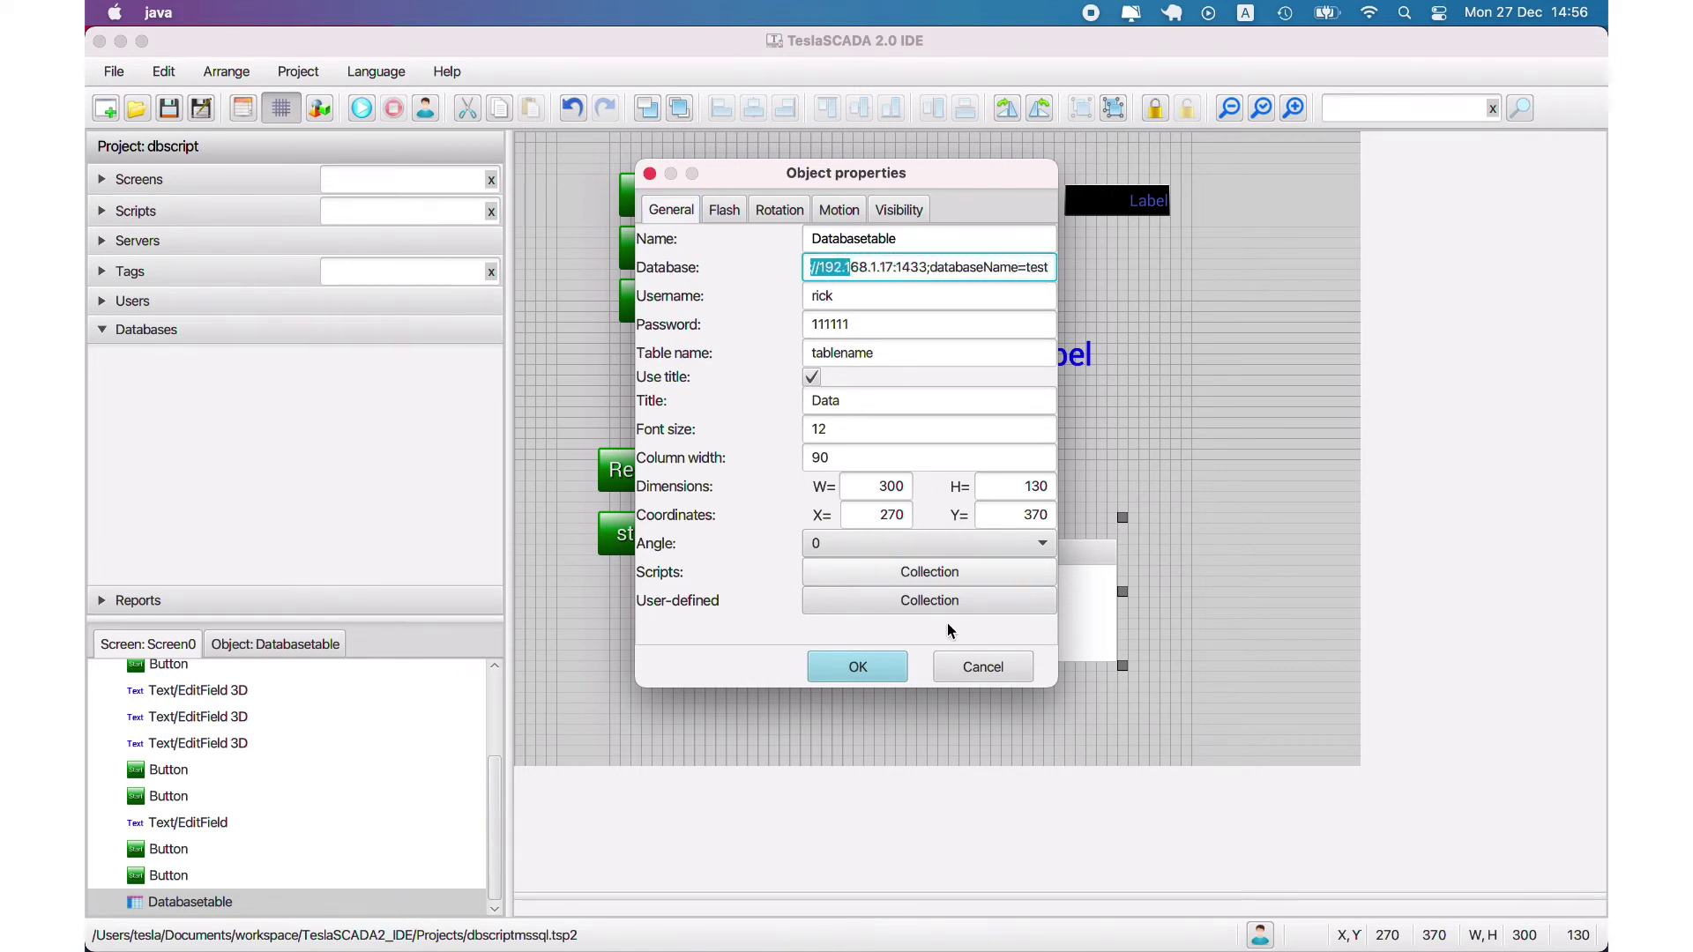
pyautogui.click(979, 667)
# - Review the project's scripts one after another: dbscript, insertscript, updatescript, deletescript and Script4
pyautogui.click(119, 211)
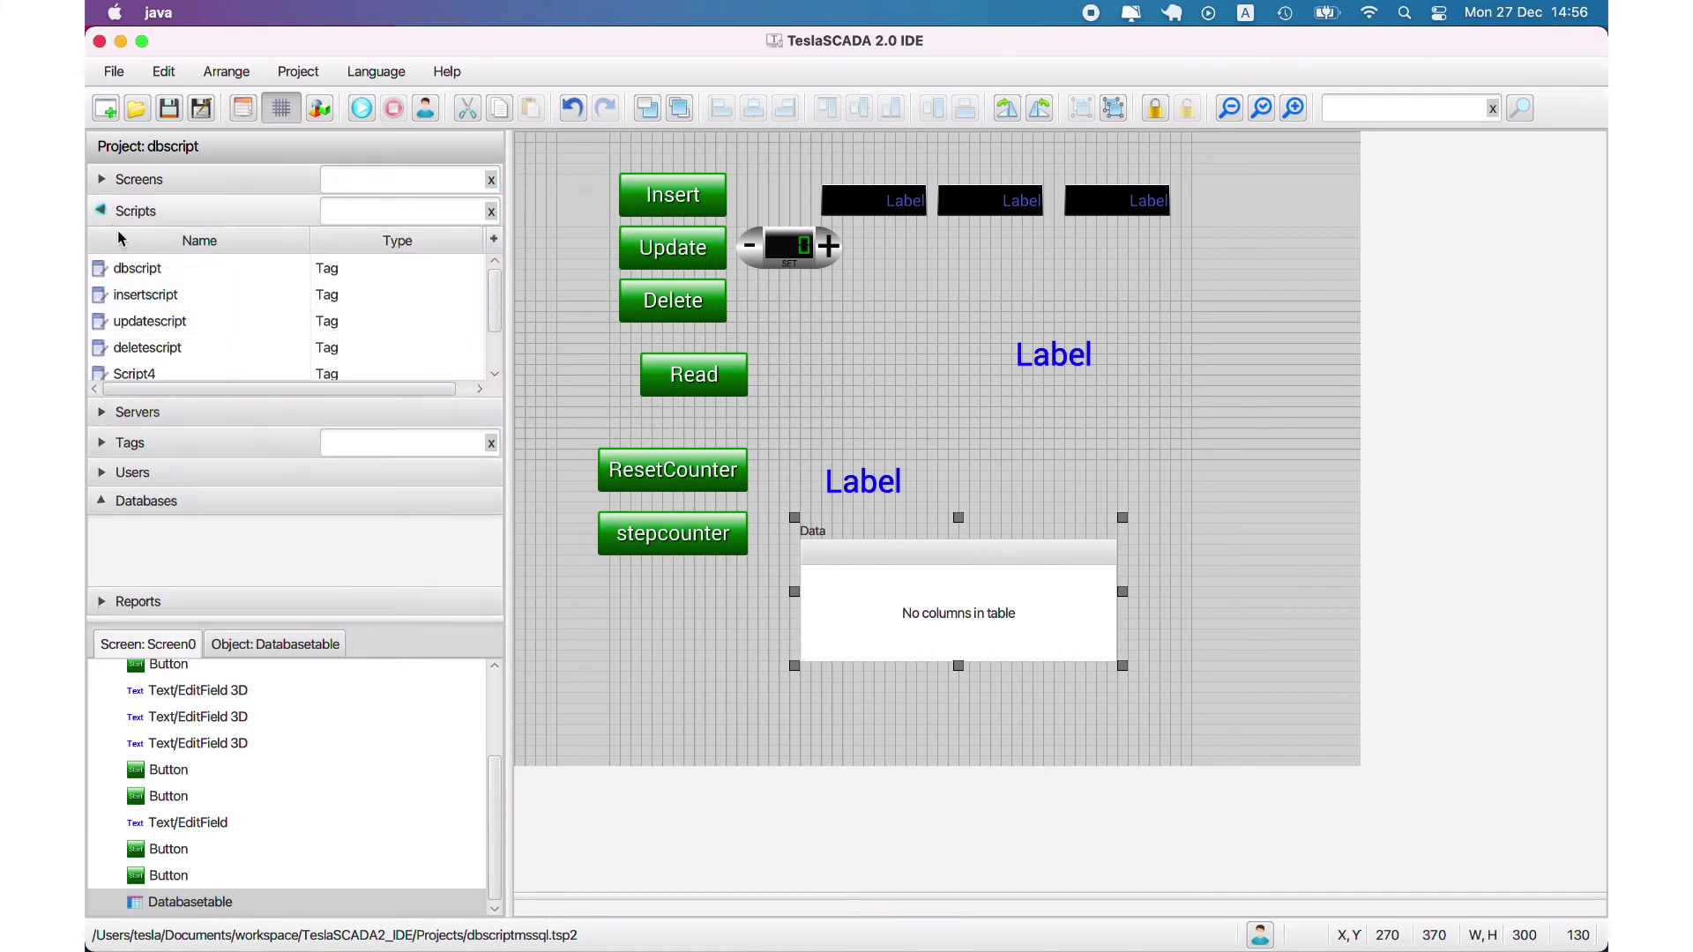
pyautogui.doubleClick(132, 269)
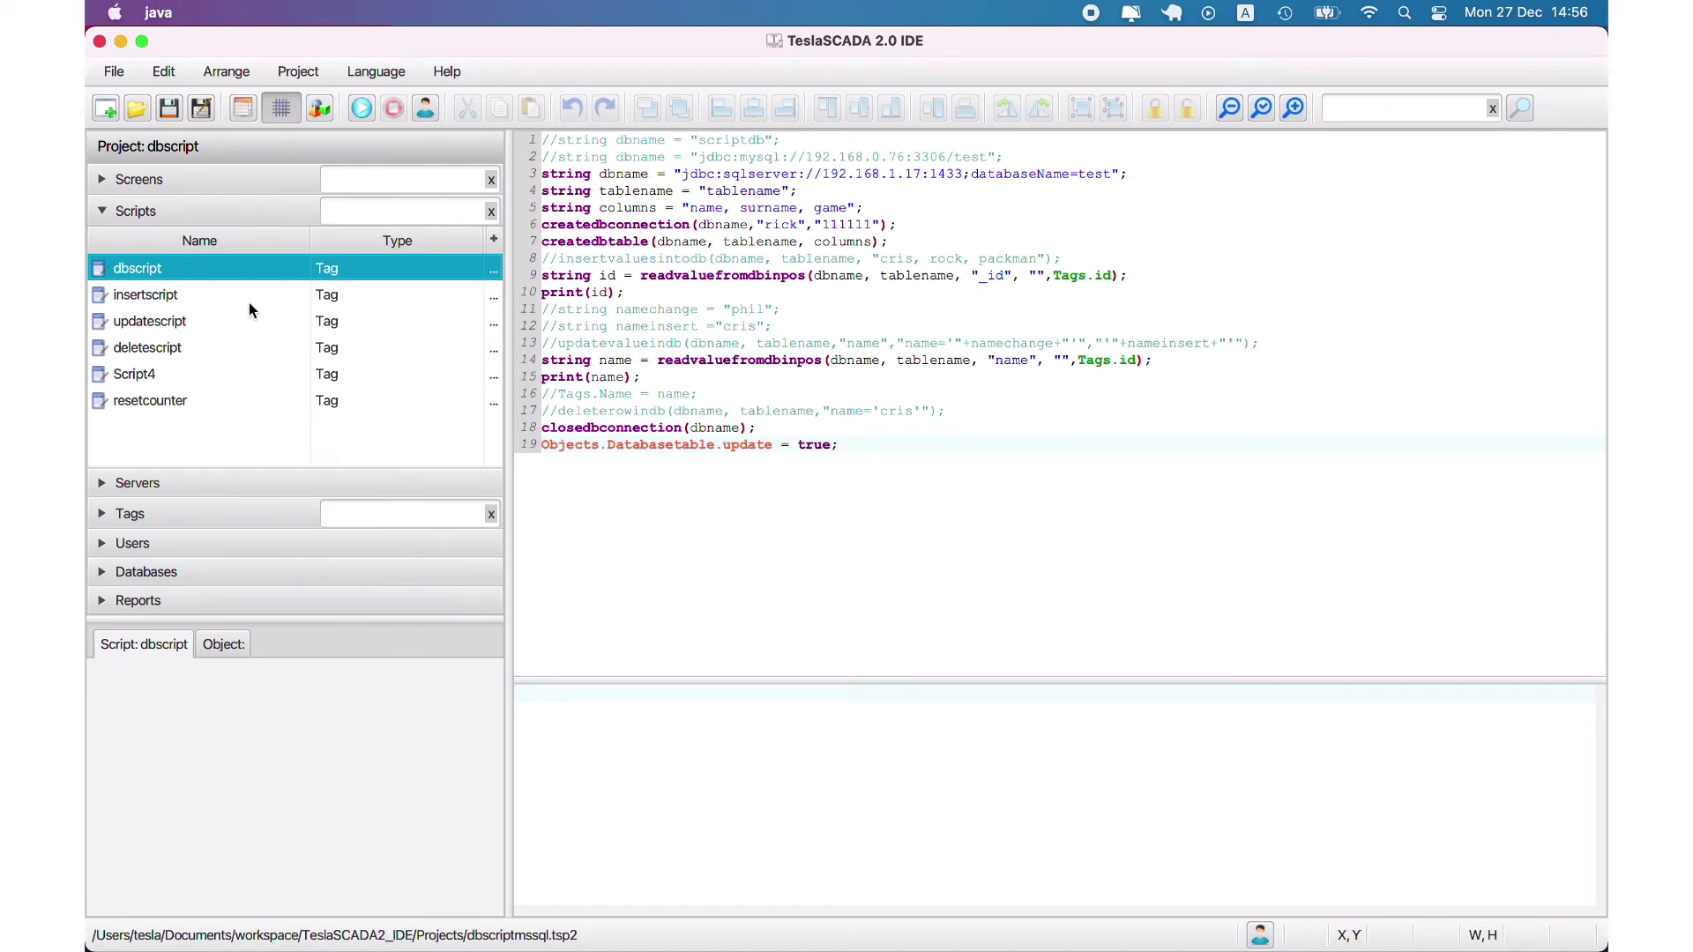
pyautogui.click(178, 295)
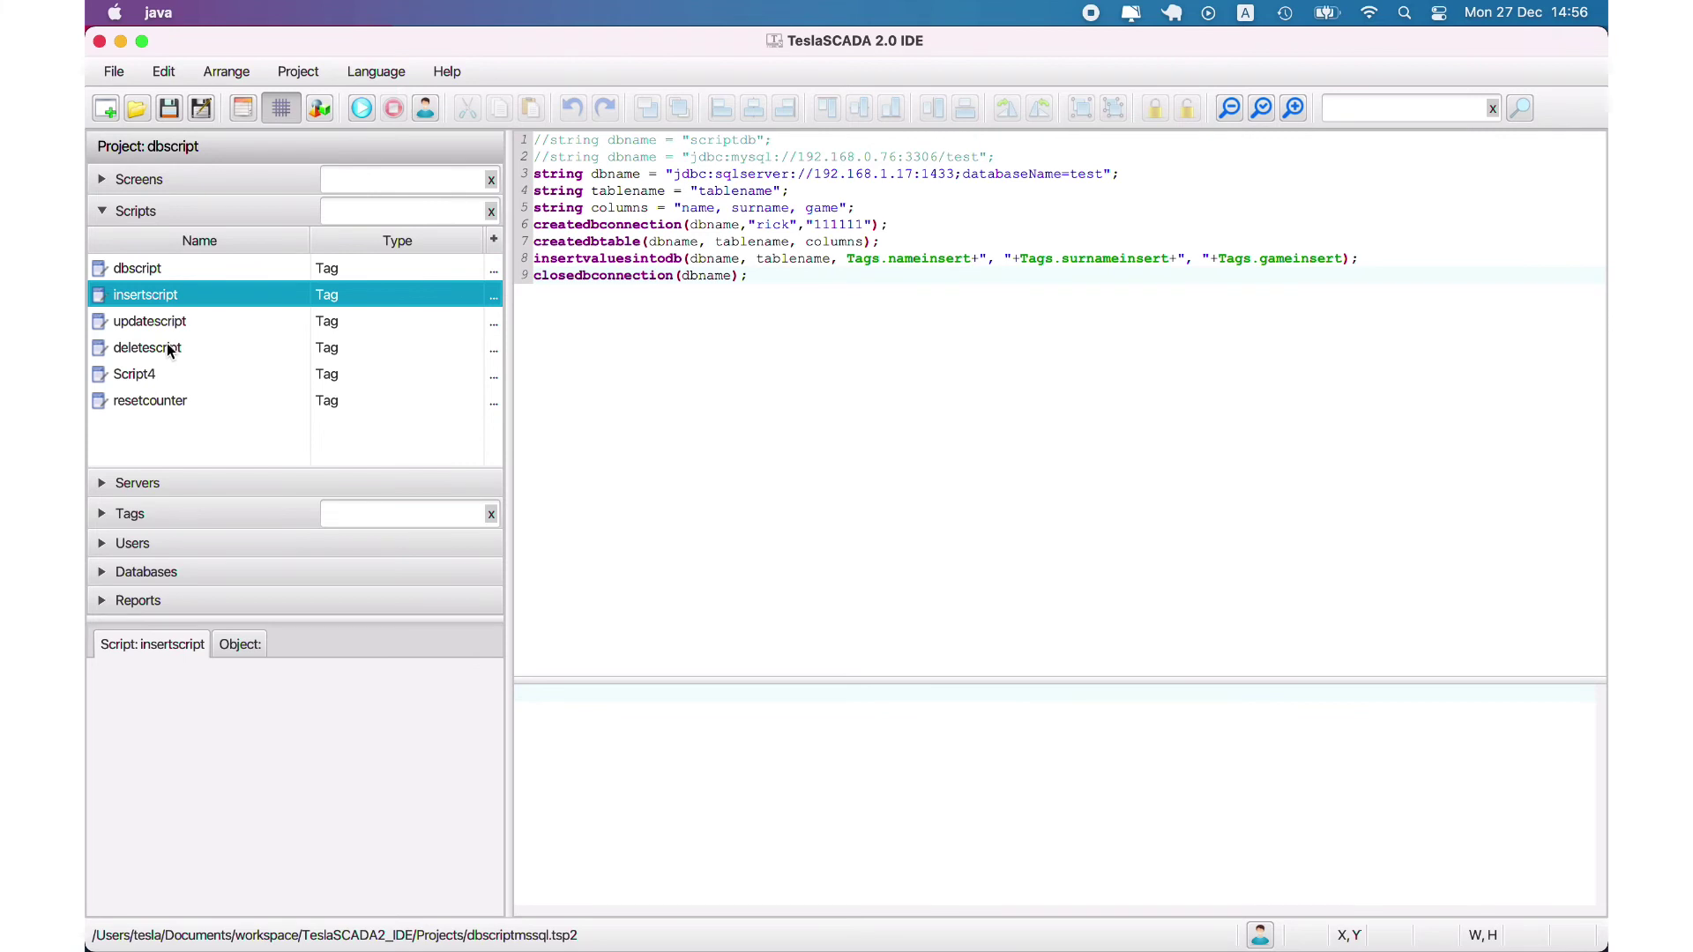
pyautogui.click(163, 346)
pyautogui.click(164, 323)
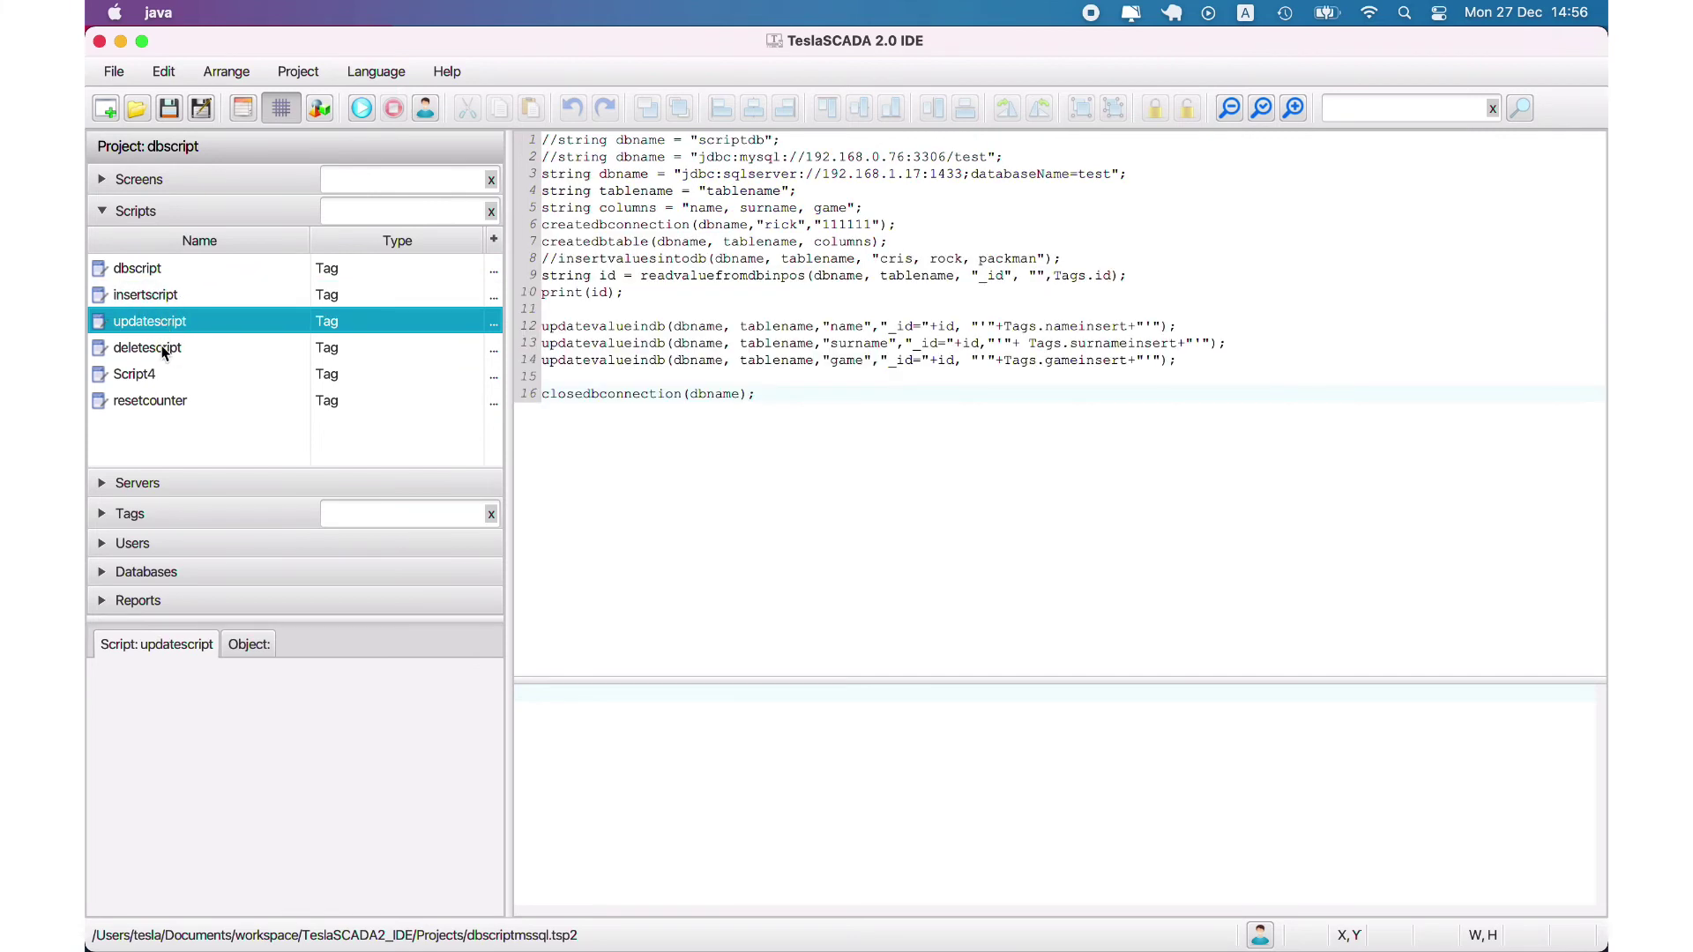
pyautogui.click(163, 350)
pyautogui.click(152, 372)
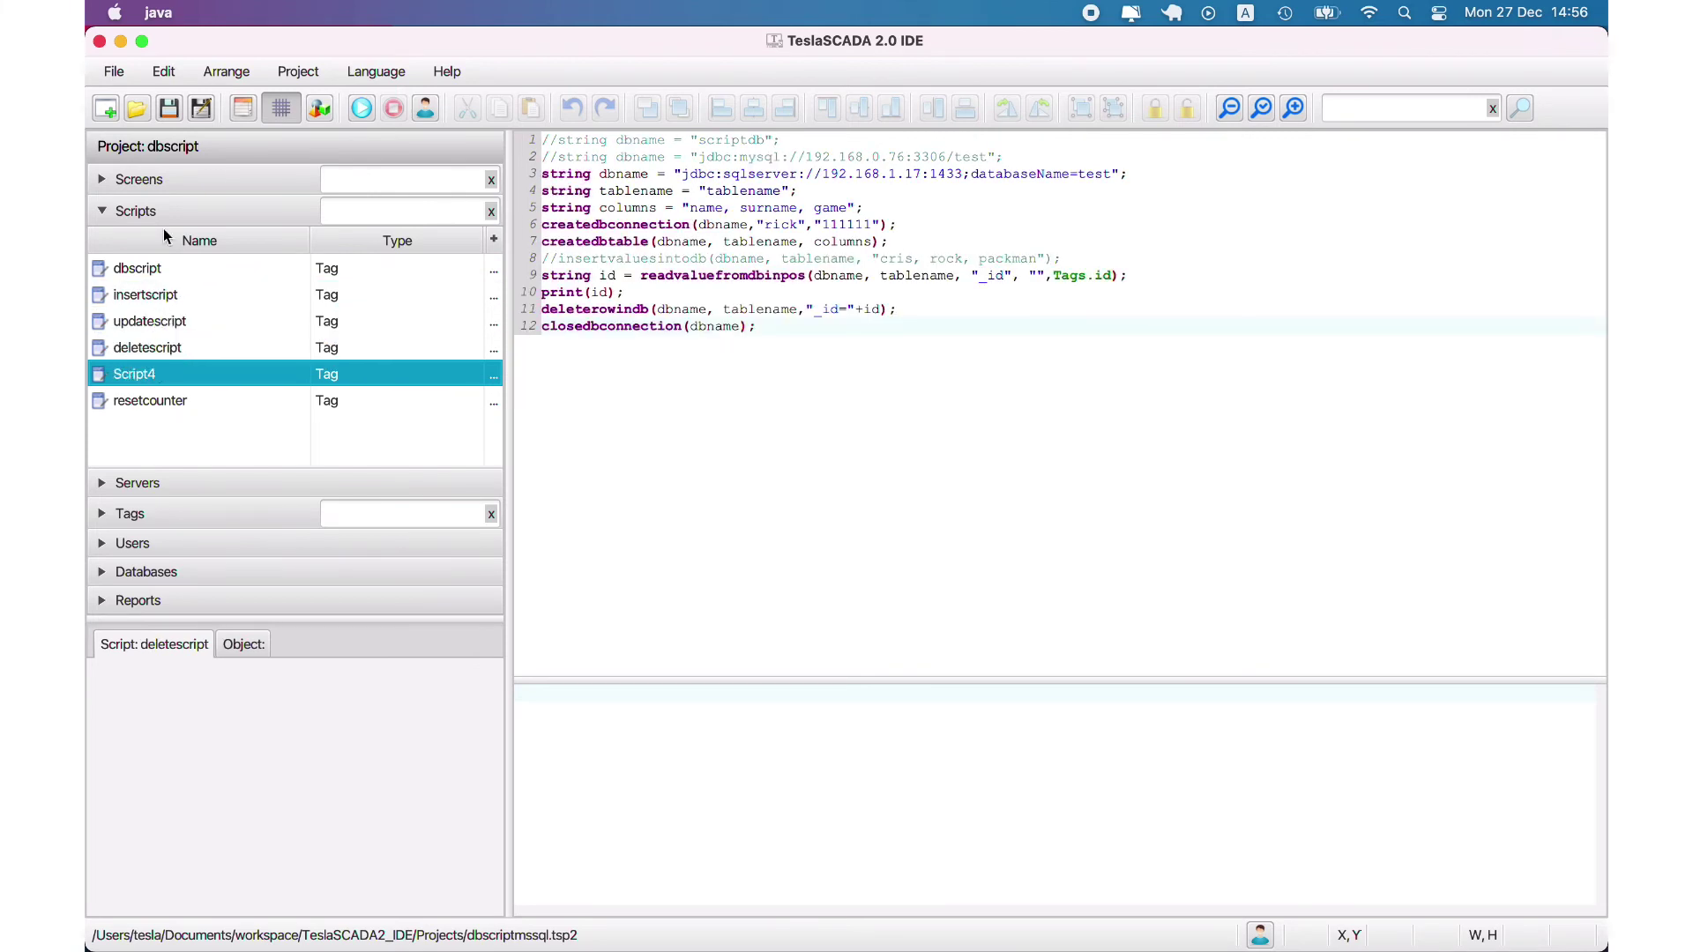
# - Return to Screen0 and run the dbscript project
pyautogui.click(156, 179)
pyautogui.click(140, 234)
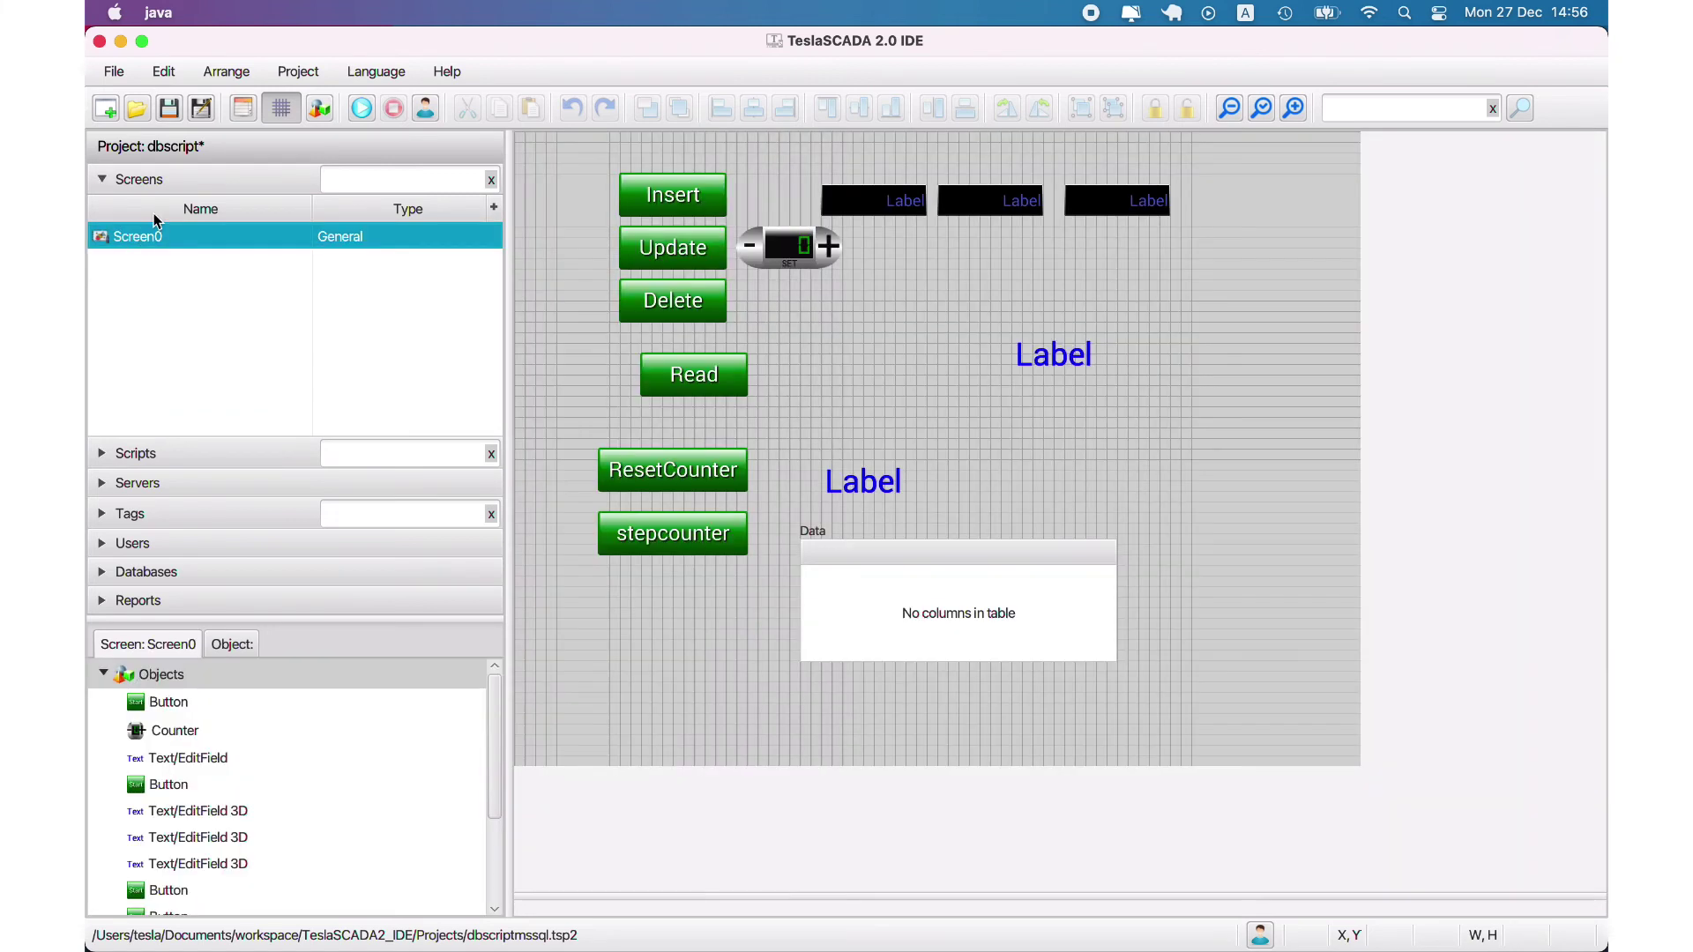
pyautogui.click(363, 110)
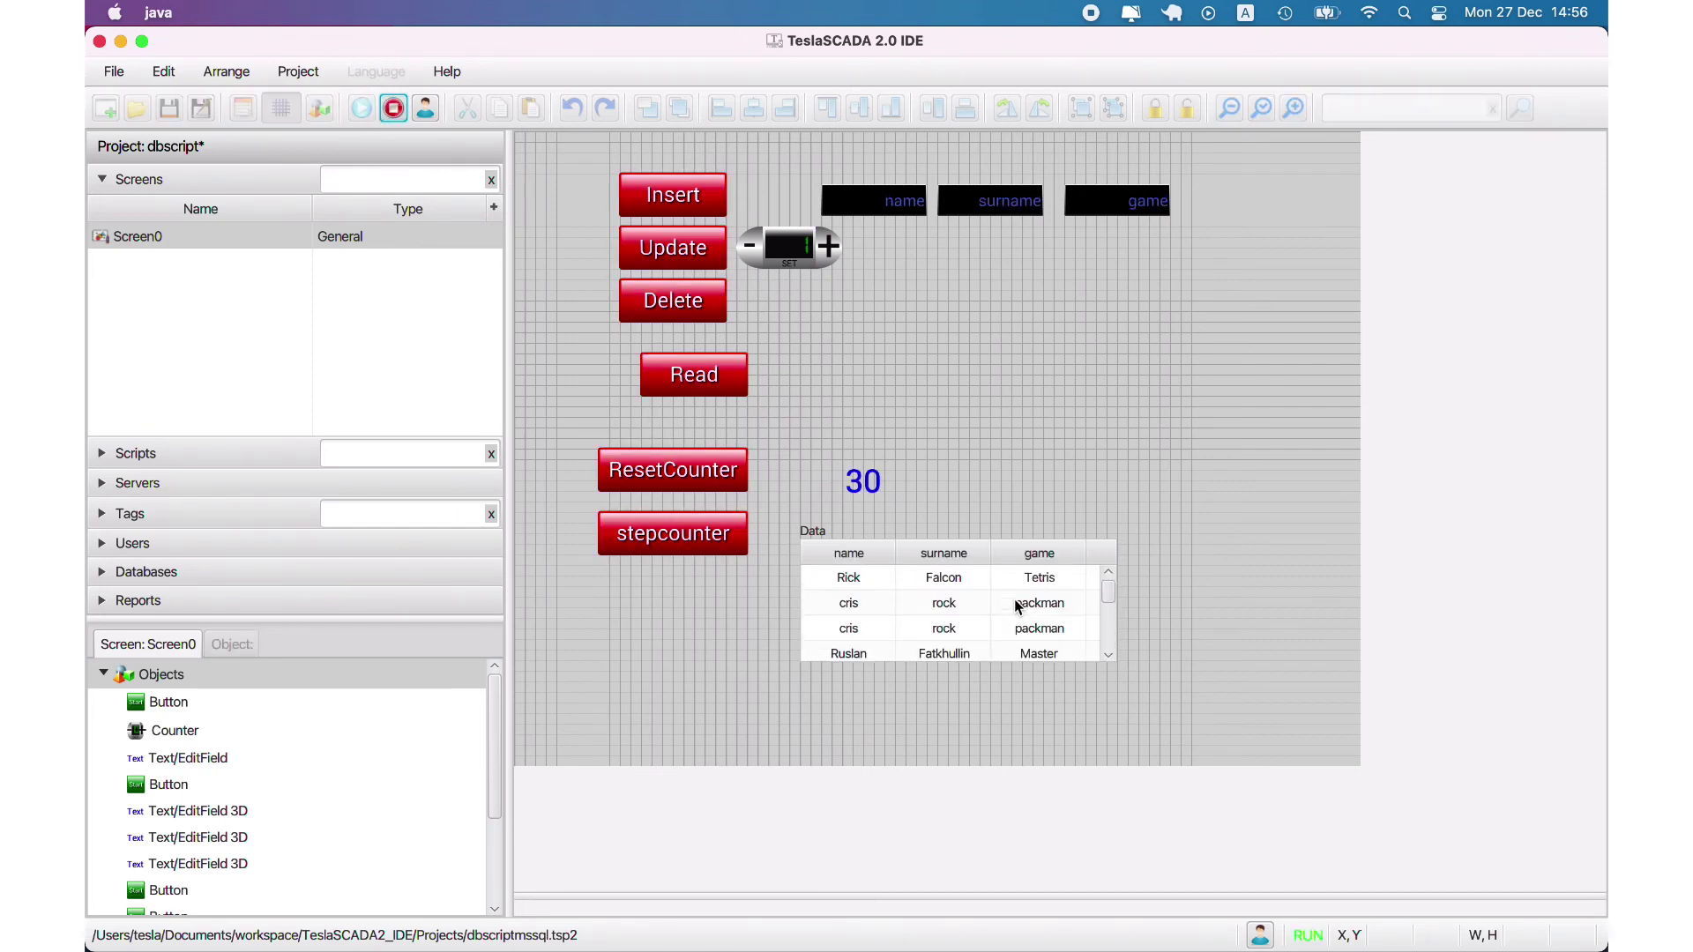
# - Delete the last row of the Data table in the running project and check the table's remaining rows
pyautogui.rightClick(967, 649)
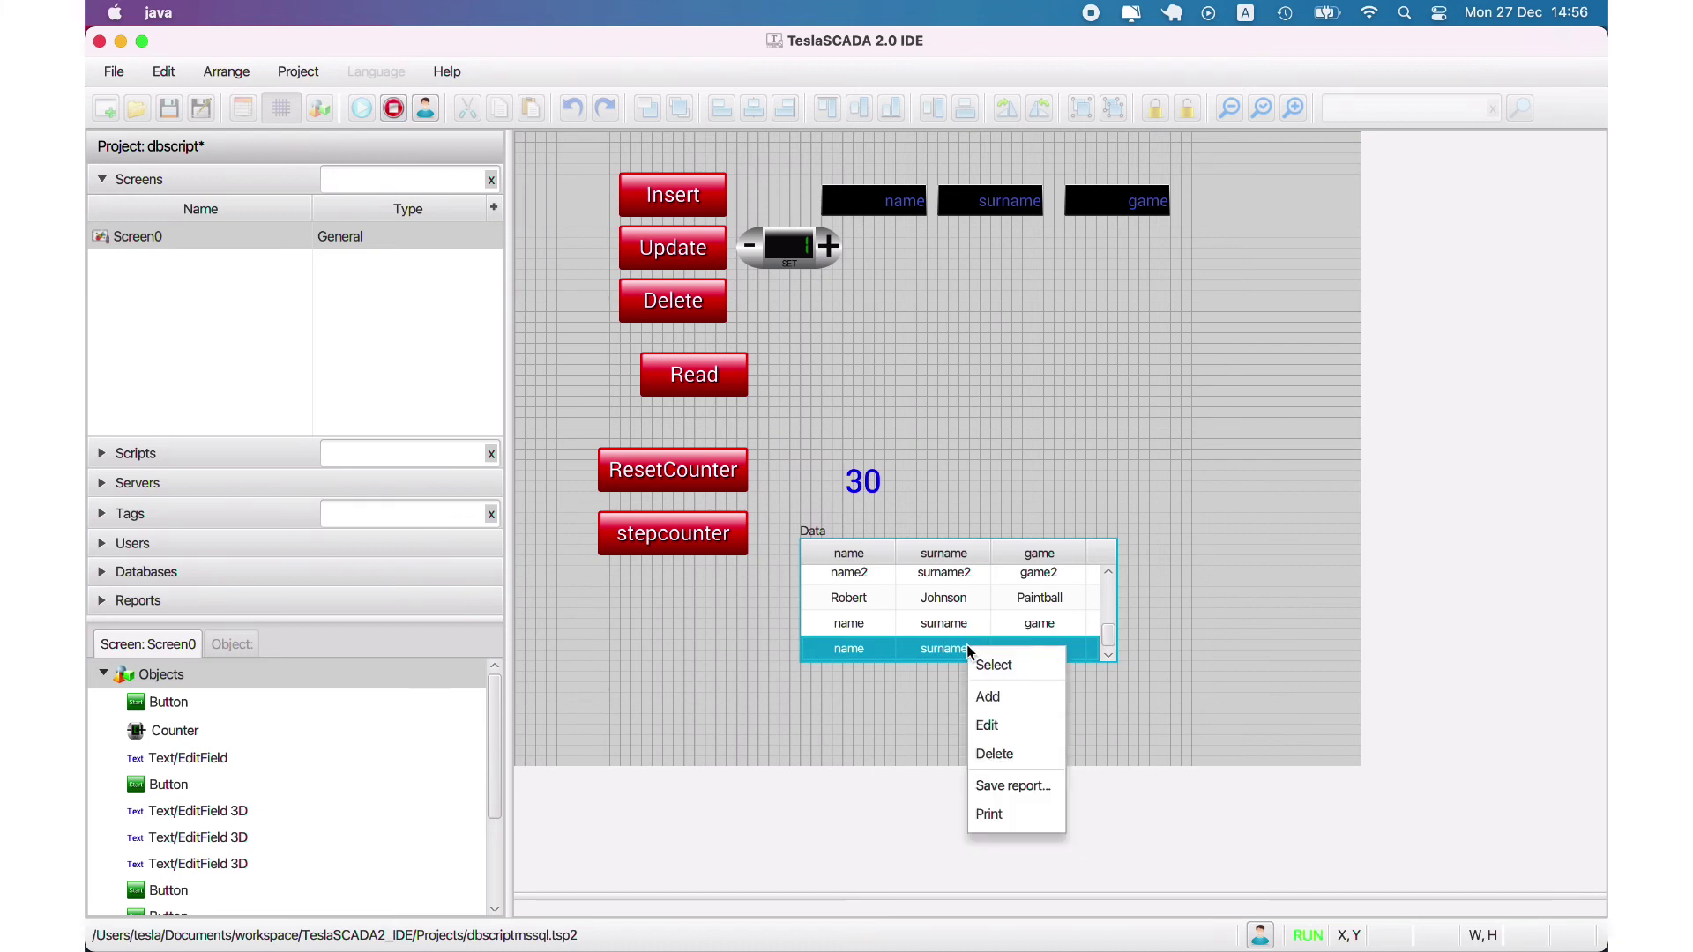
pyautogui.click(1010, 753)
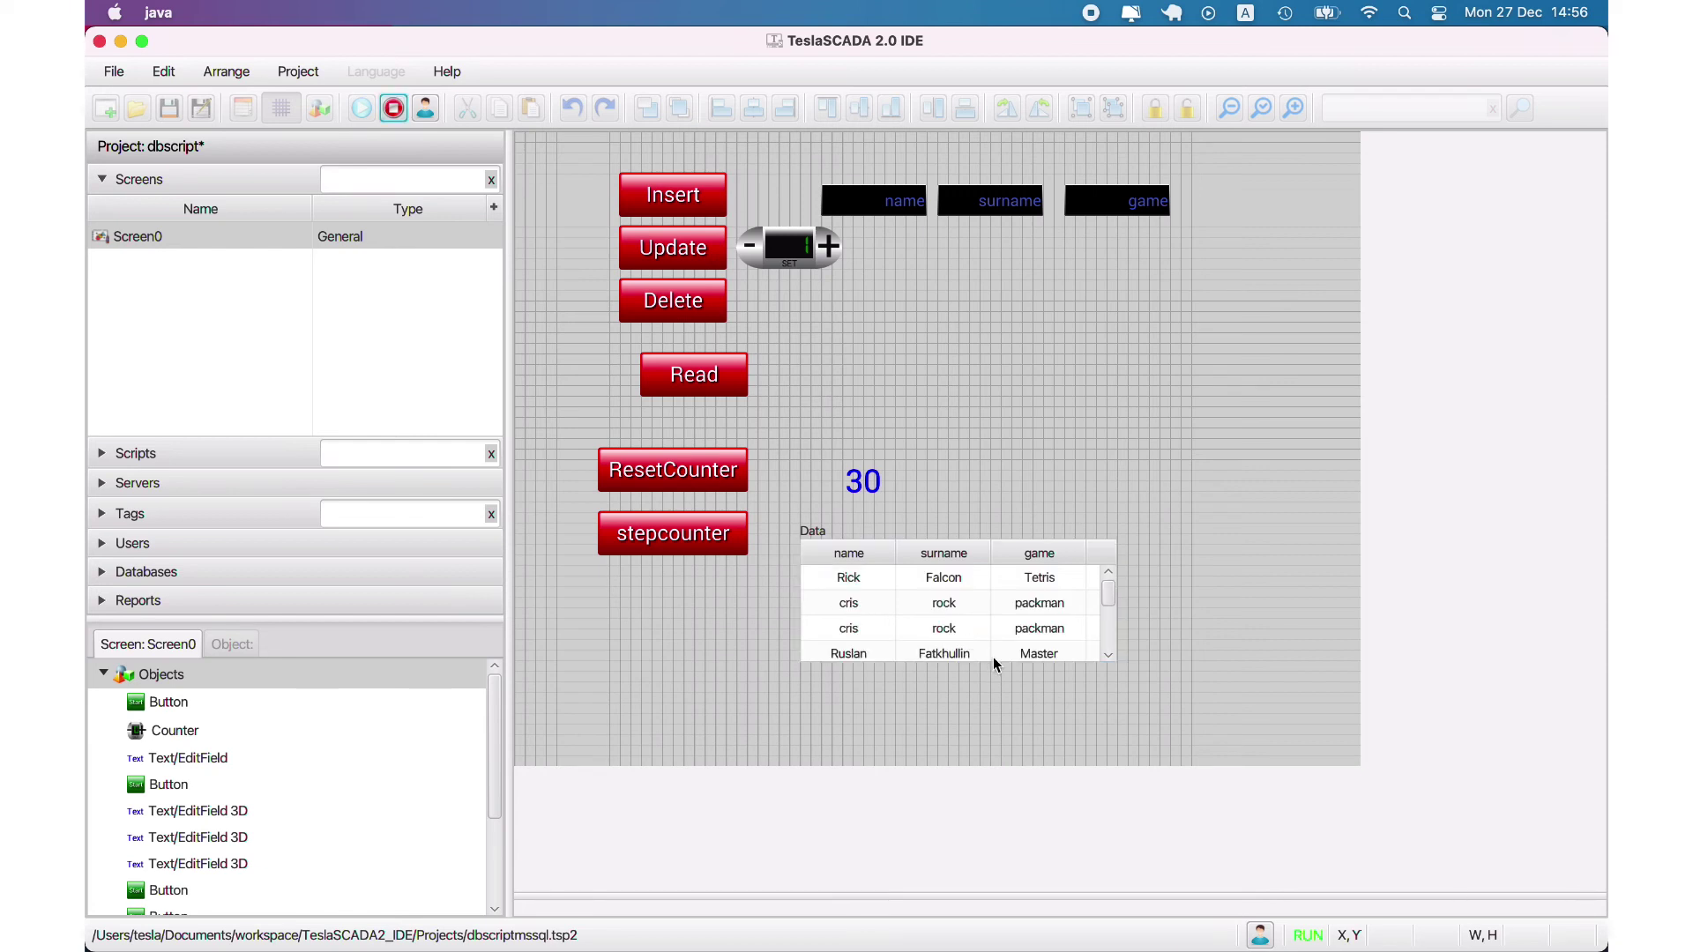
pyautogui.scroll(-3, 994, 661)
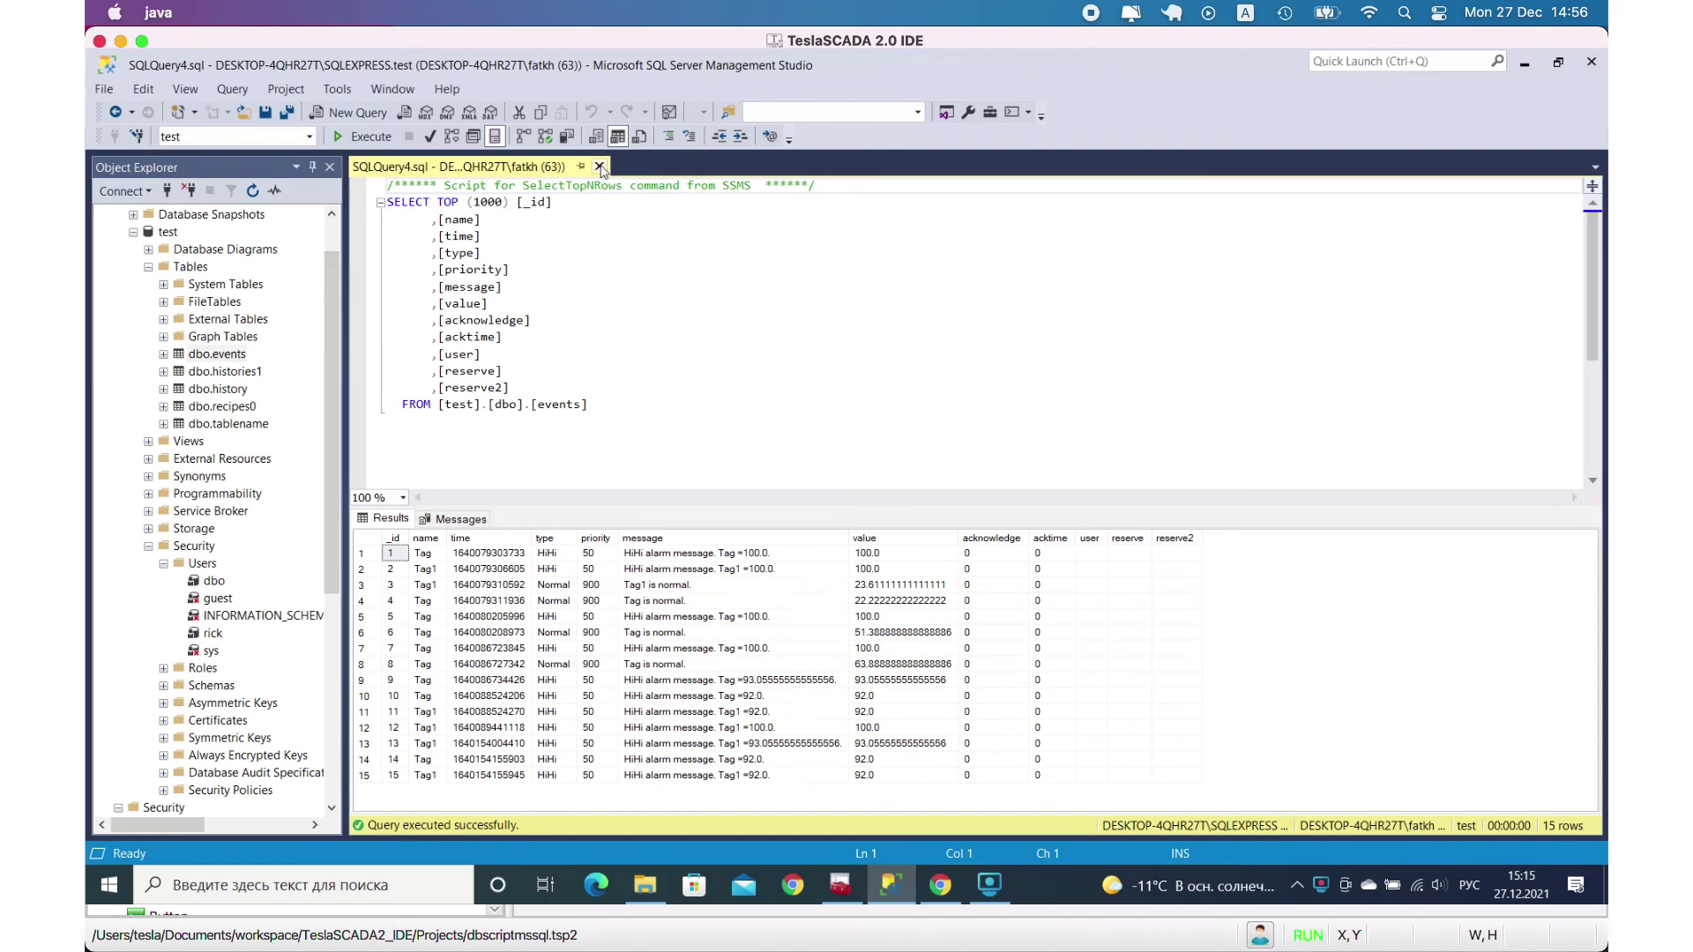
# - Switch to SQL Server Management Studio, close the open events query and go through the test database's tables from dbo.events to dbo.tablename
pyautogui.click(600, 167)
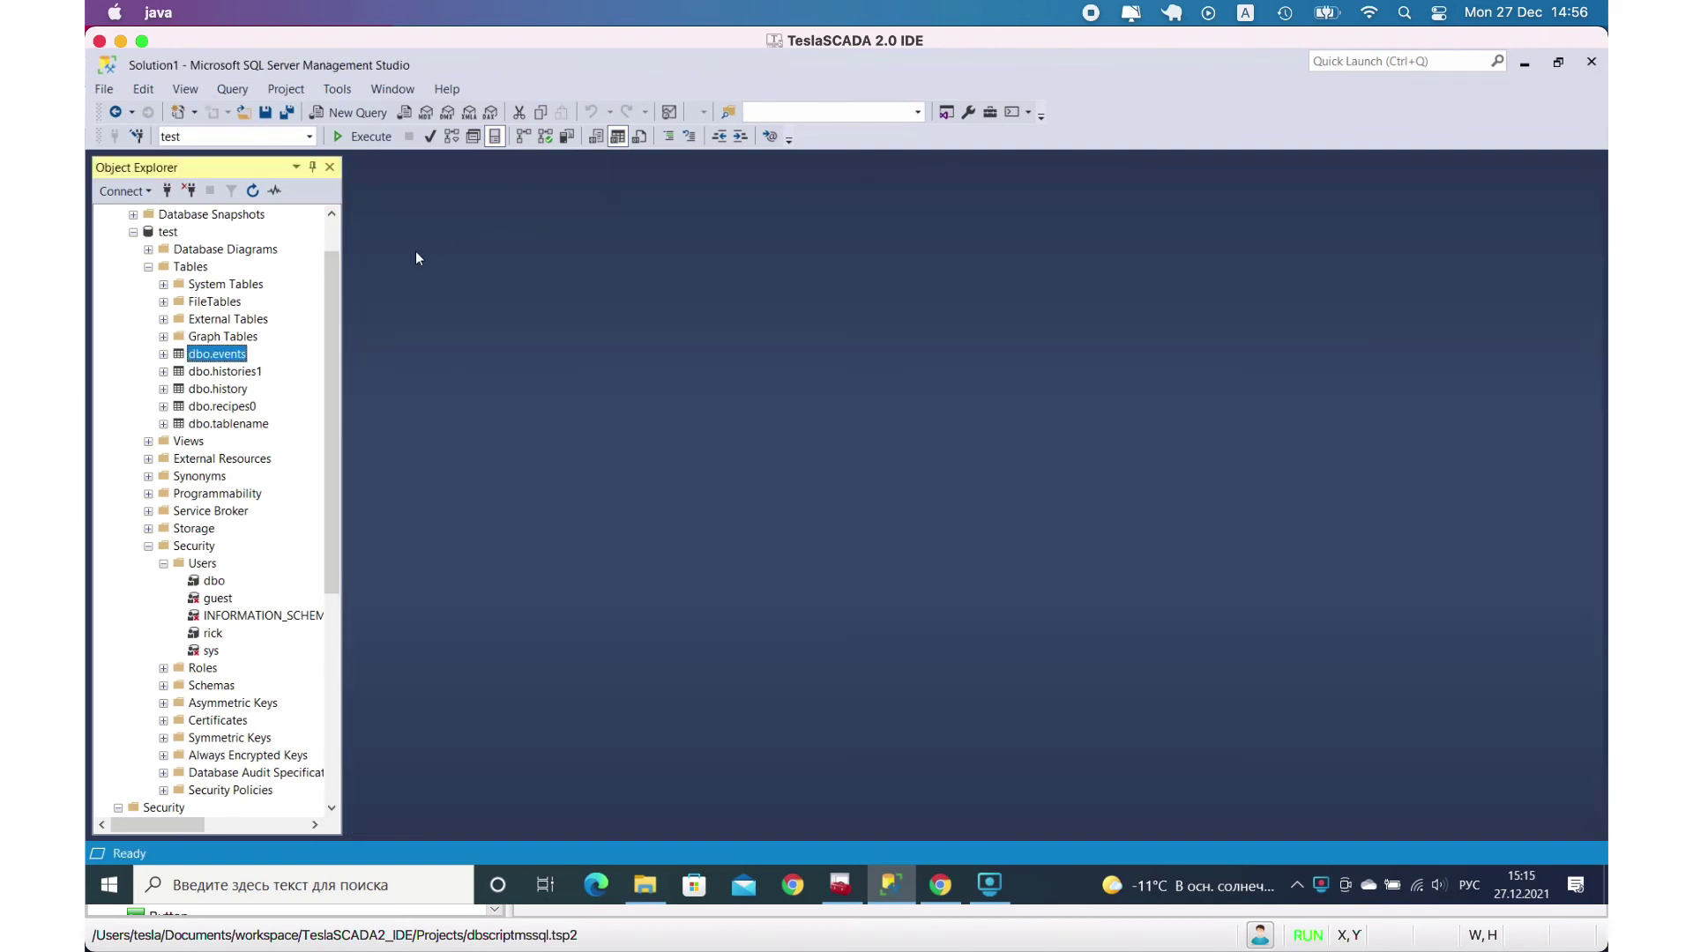
pyautogui.click(201, 374)
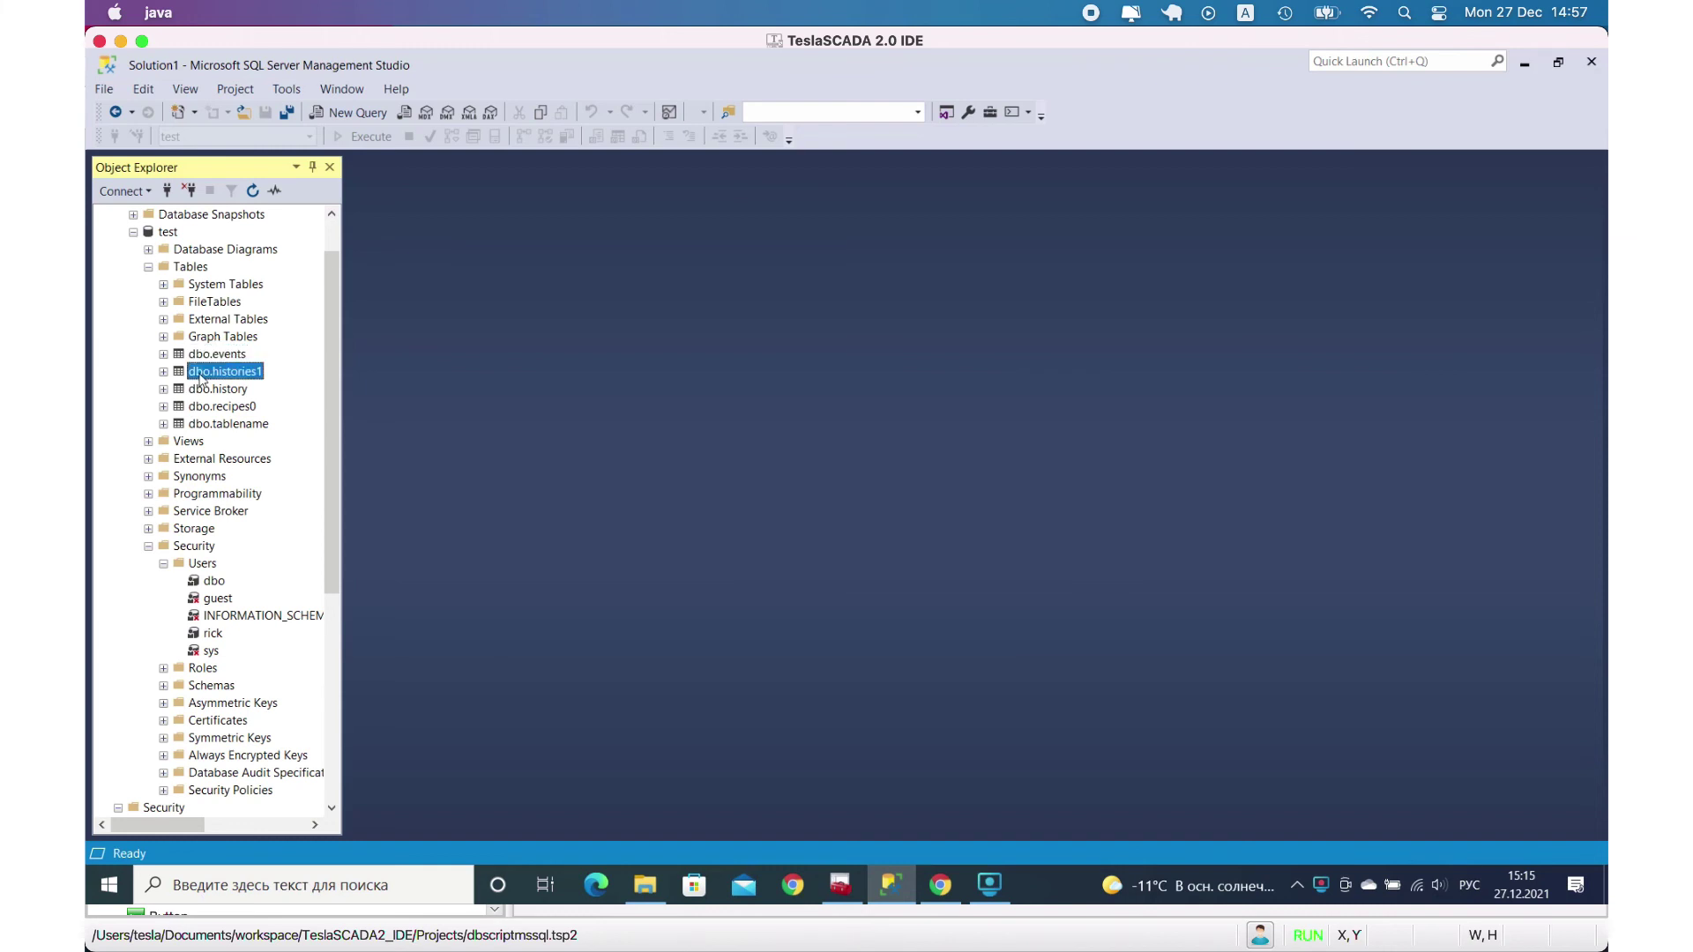
pyautogui.click(203, 391)
pyautogui.click(203, 357)
pyautogui.click(205, 373)
pyautogui.click(208, 390)
pyautogui.click(210, 408)
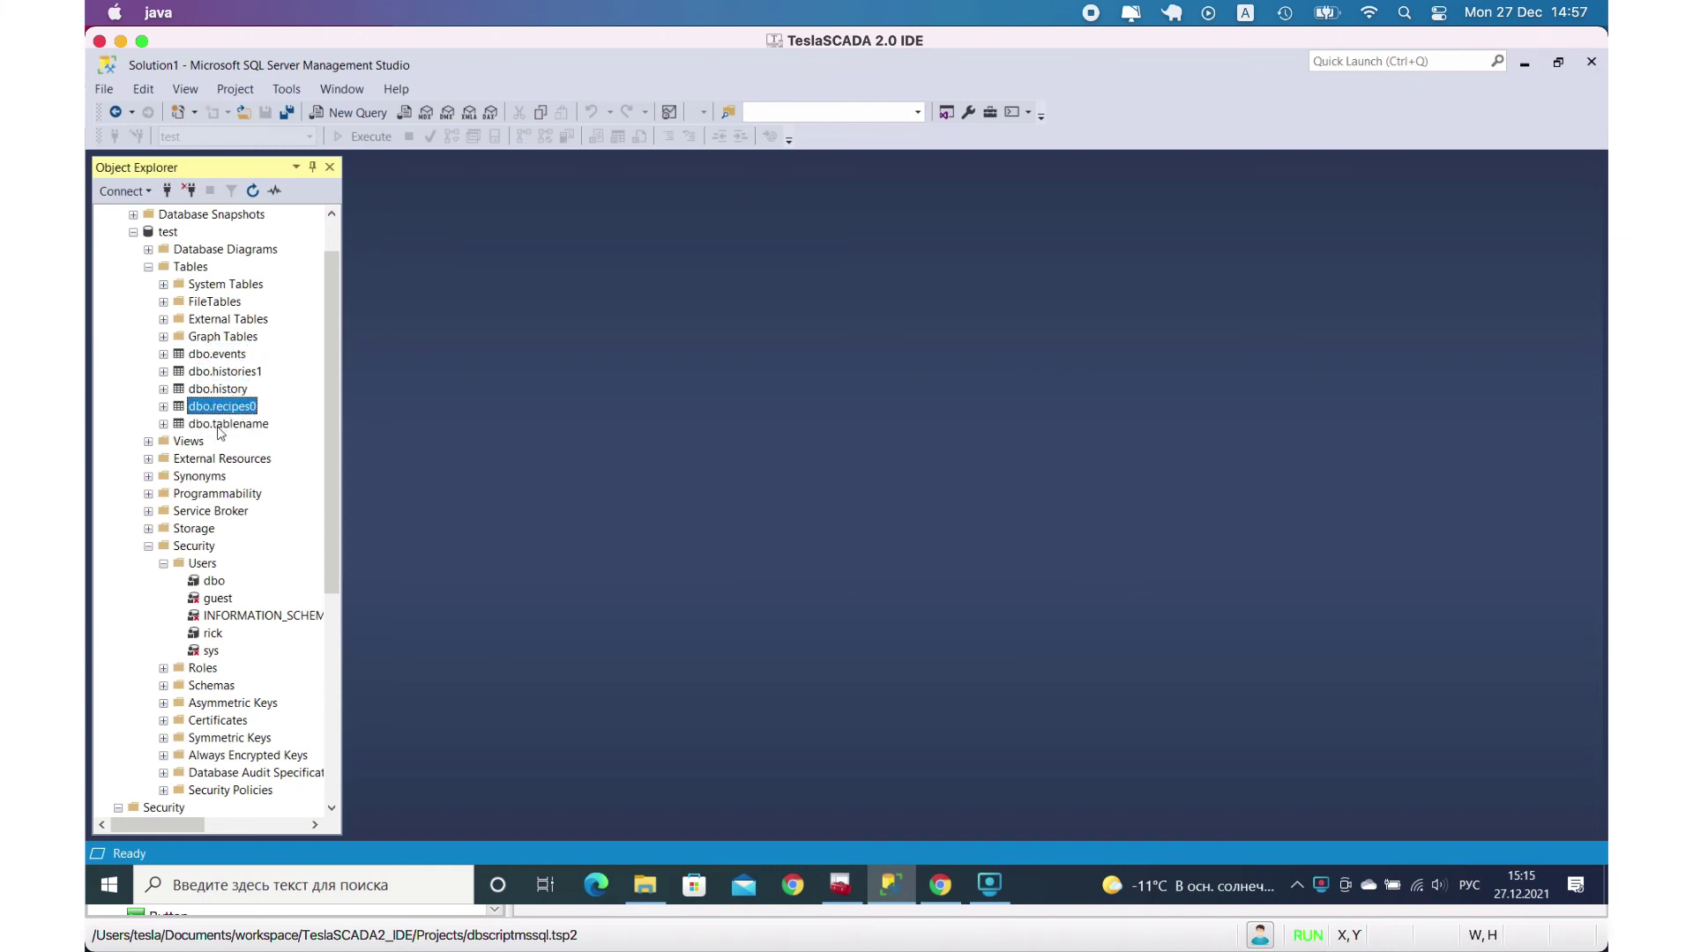
pyautogui.click(221, 425)
# - Query the top 1000 rows of the dbo.events table in the test database
pyautogui.click(211, 355)
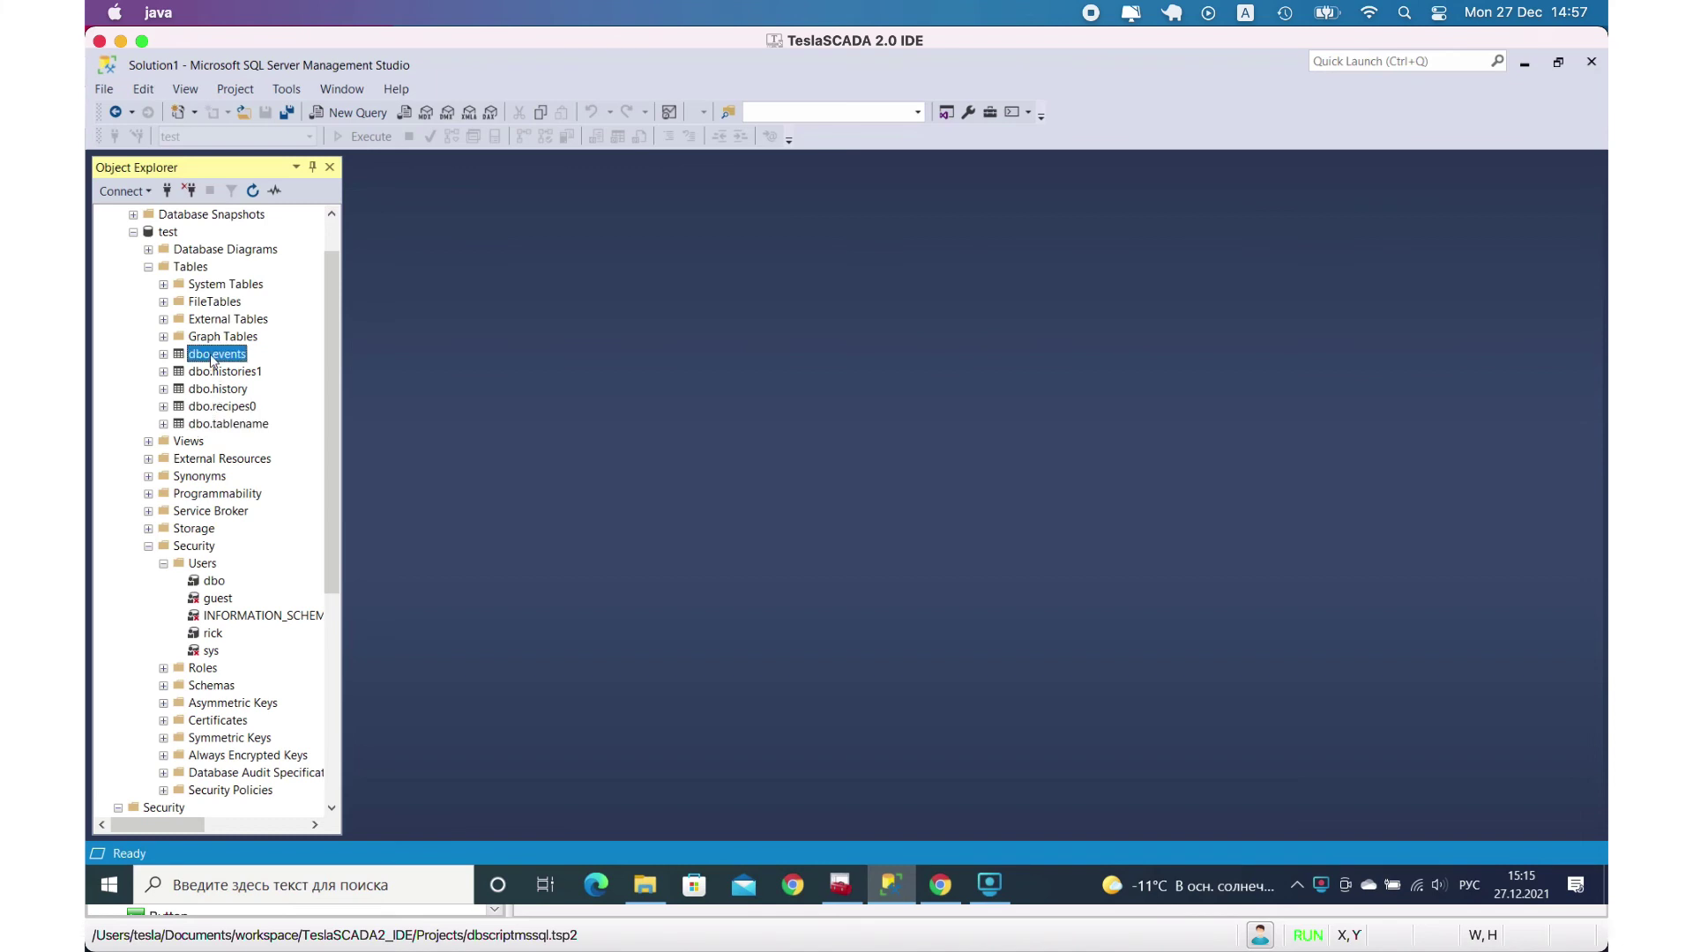
pyautogui.rightClick(212, 357)
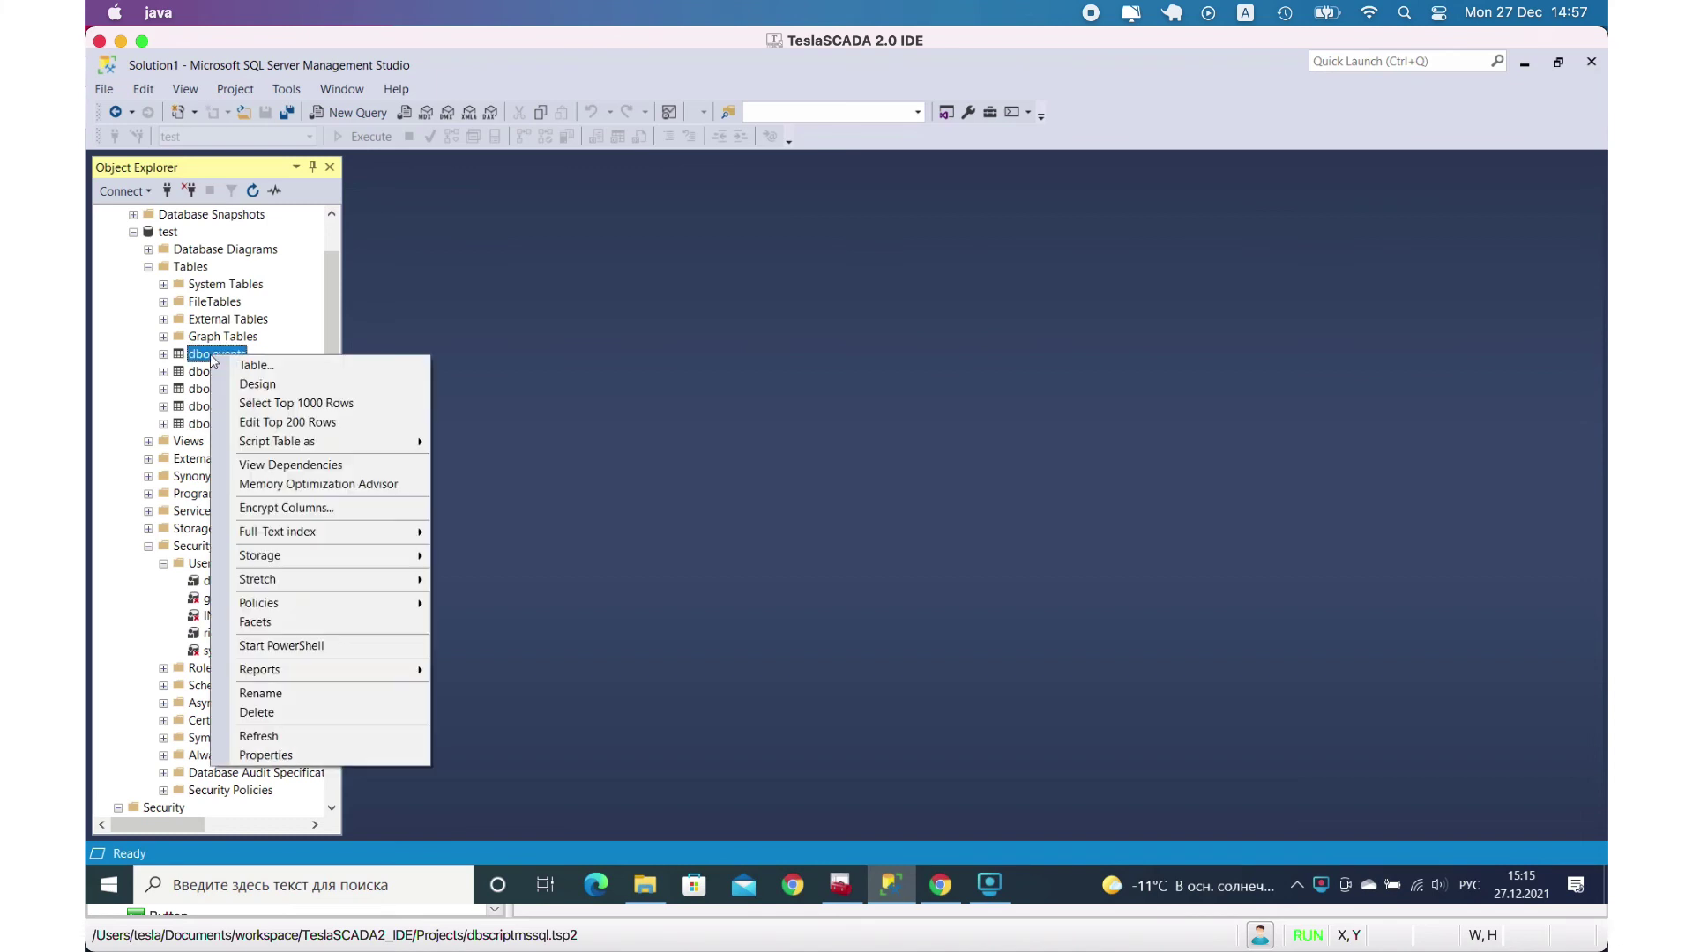
pyautogui.click(284, 405)
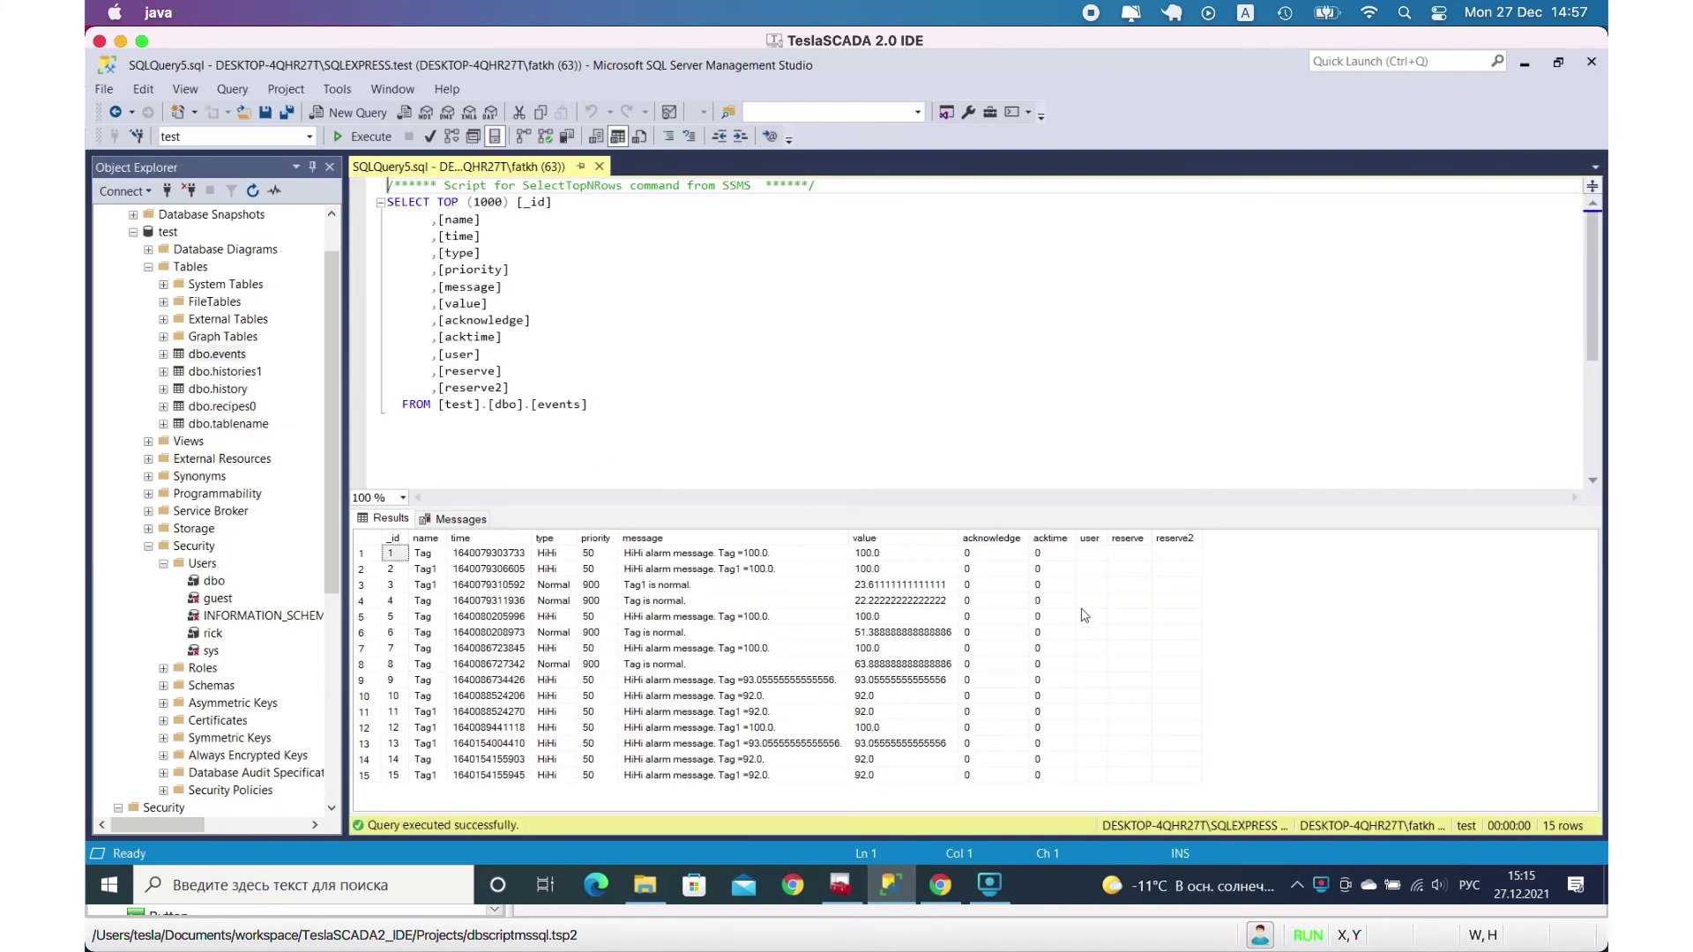